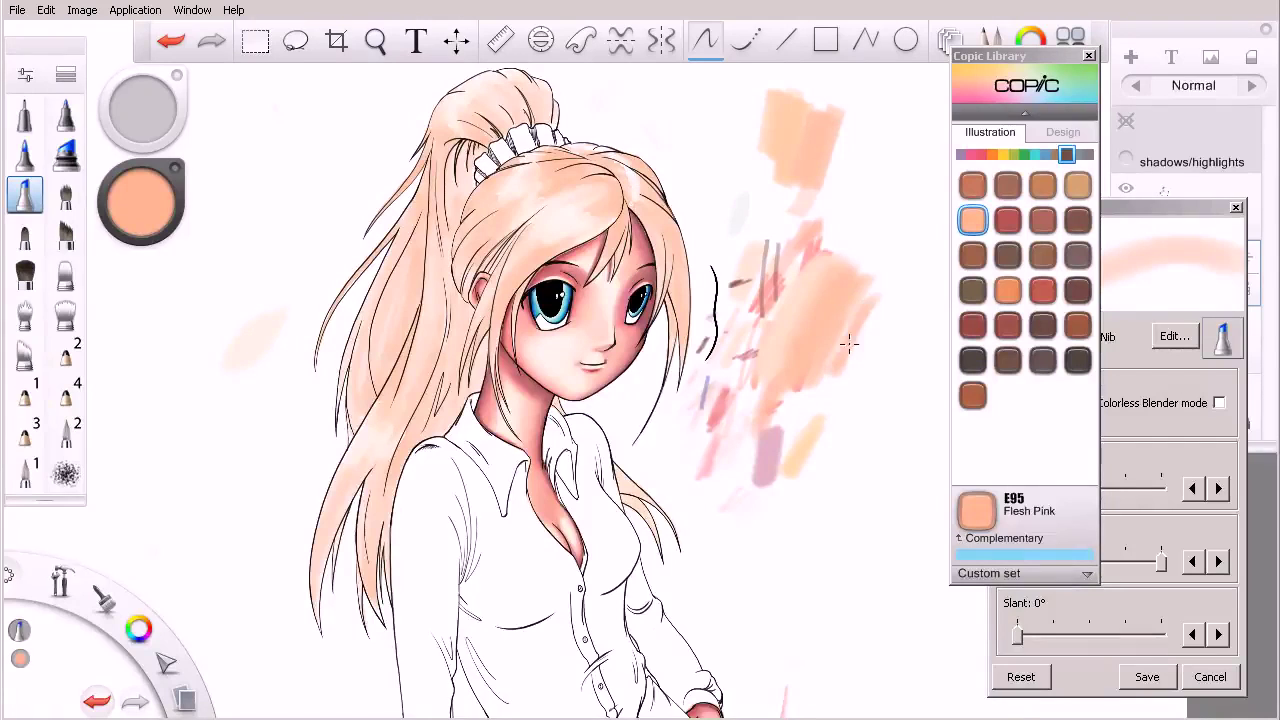
Paint test swatches of Copic E95 Flesh Pink and E55 Light Camel on the blank canvas beside the character.
drag(838, 357, 834, 380)
drag(859, 305, 822, 362)
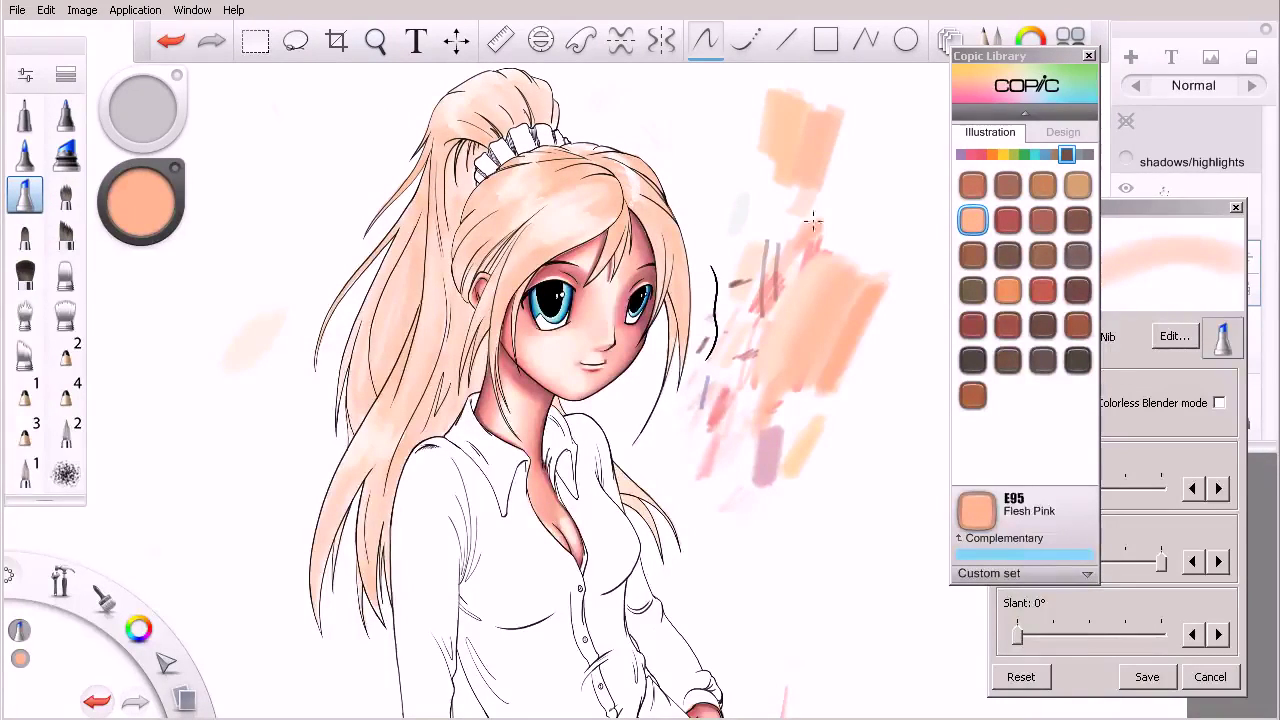
click(1065, 154)
click(1059, 155)
click(1067, 154)
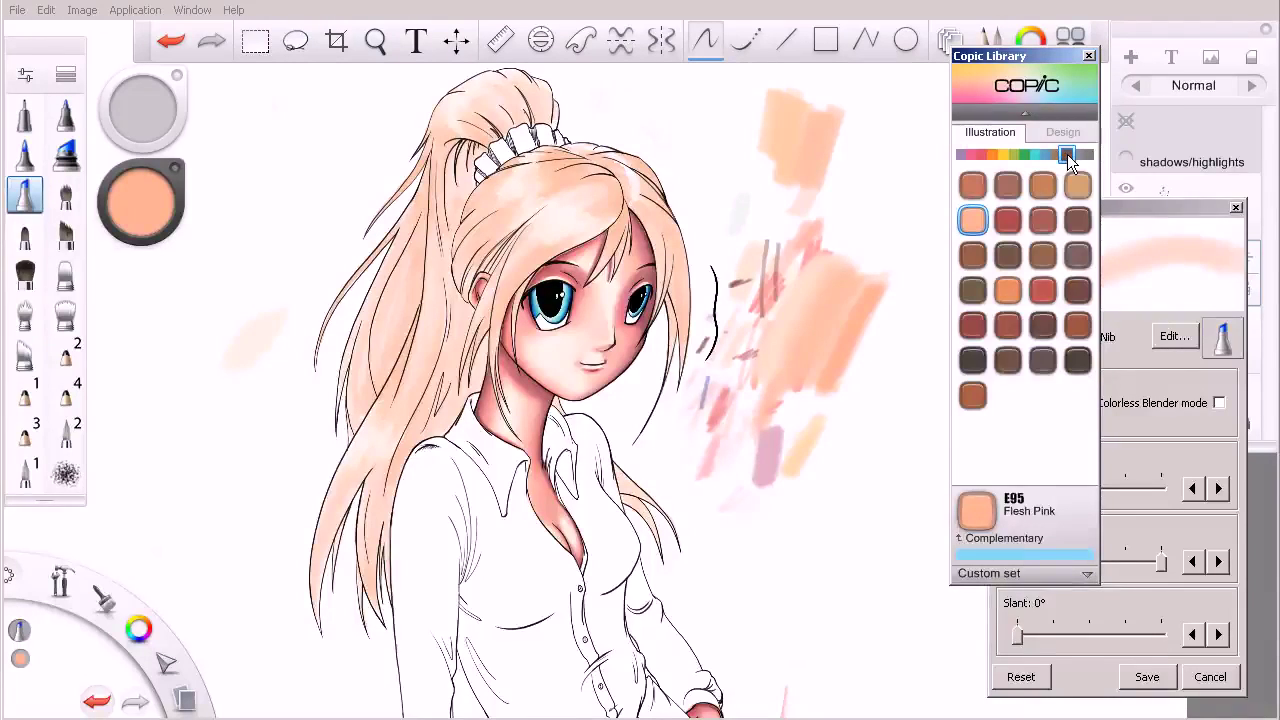
click(1077, 185)
mouse_move(886, 306)
mouse_down()
mouse_move(908, 267)
mouse_move(858, 365)
mouse_move(903, 271)
mouse_move(866, 322)
mouse_up()
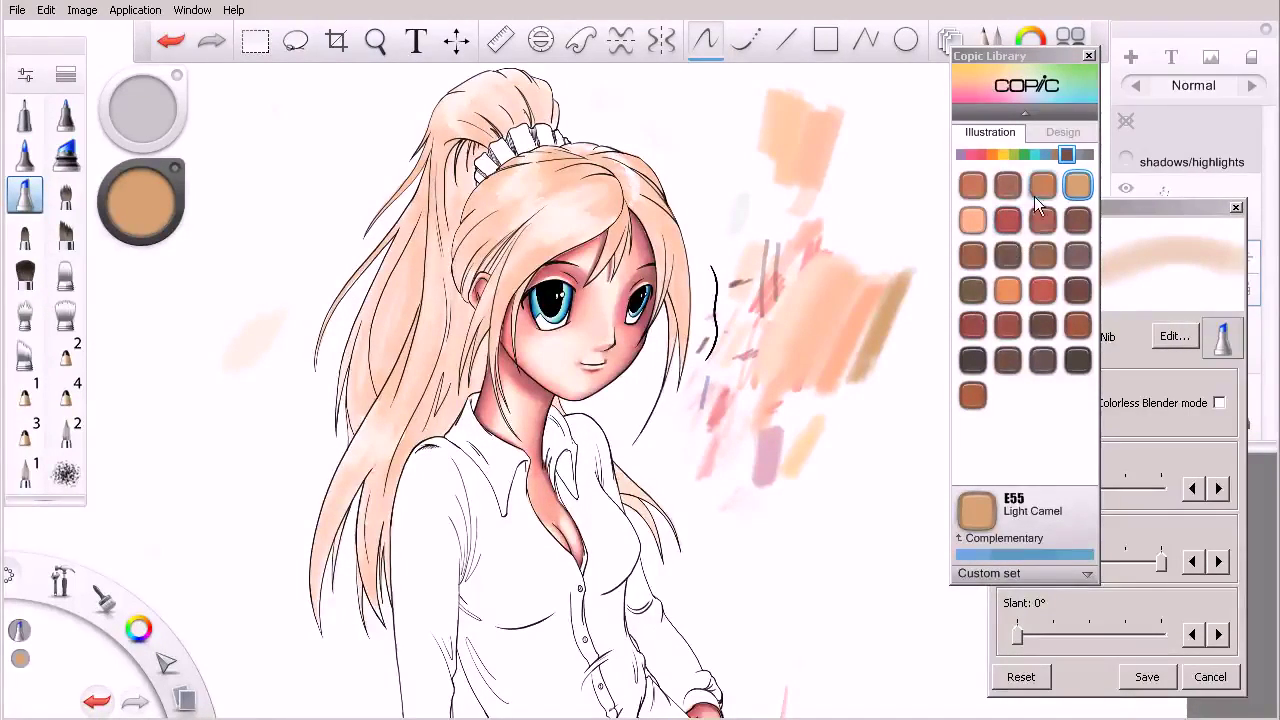
Add test swatches of E15 Dark Suntan and E07 Light Mahogany next to the Light Camel swatch.
click(972, 187)
mouse_move(905, 292)
mouse_down()
mouse_move(870, 384)
mouse_move(922, 276)
mouse_move(886, 386)
mouse_up()
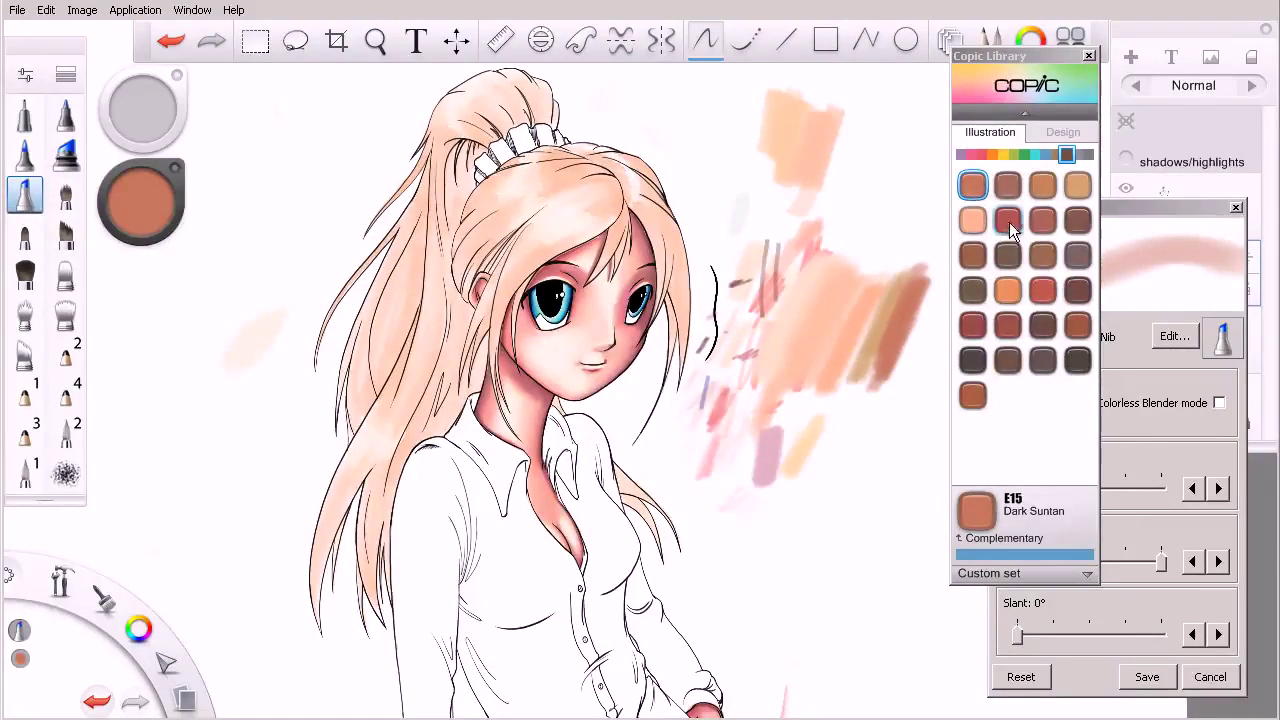
click(1008, 221)
mouse_move(925, 280)
mouse_down()
mouse_move(905, 365)
mouse_move(935, 340)
mouse_up()
Paint test swatches of the lighter browns E23 Hazelnut, E11 Barley Beige and E33 Sand below the existing ones.
click(1056, 155)
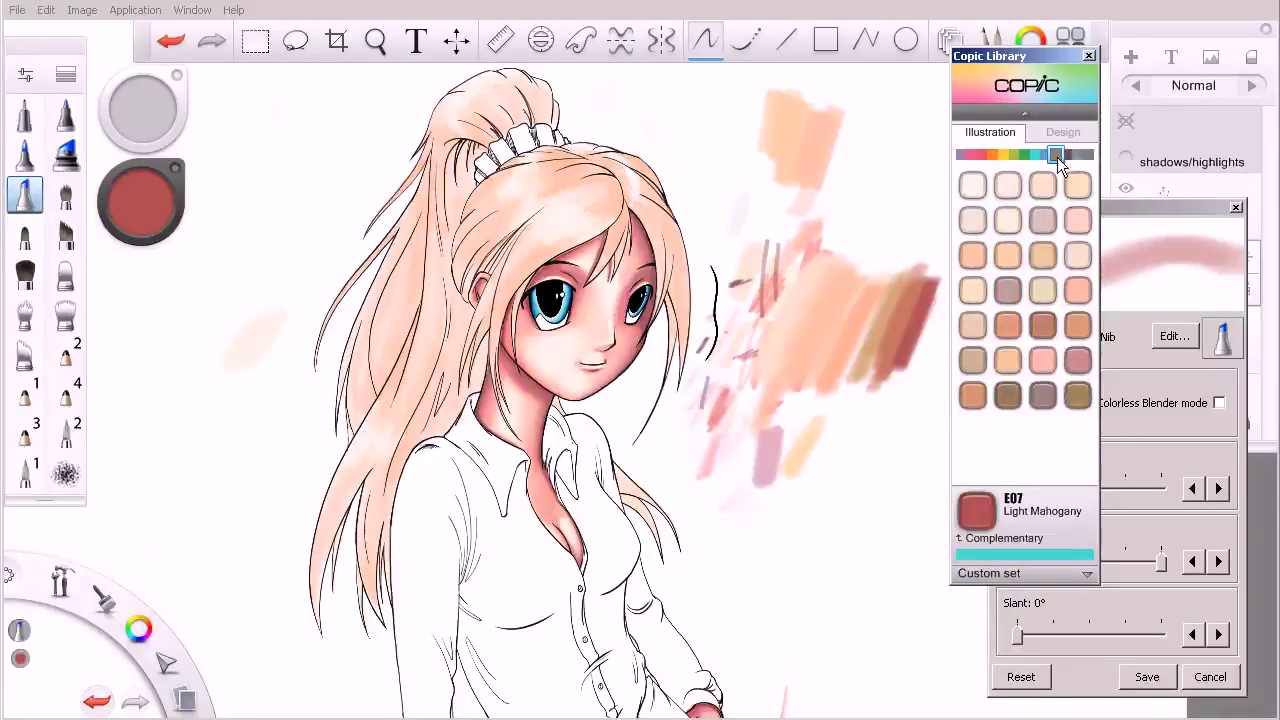
click(1042, 325)
mouse_move(852, 388)
mouse_down()
mouse_move(836, 460)
mouse_move(872, 323)
mouse_move(822, 485)
mouse_up()
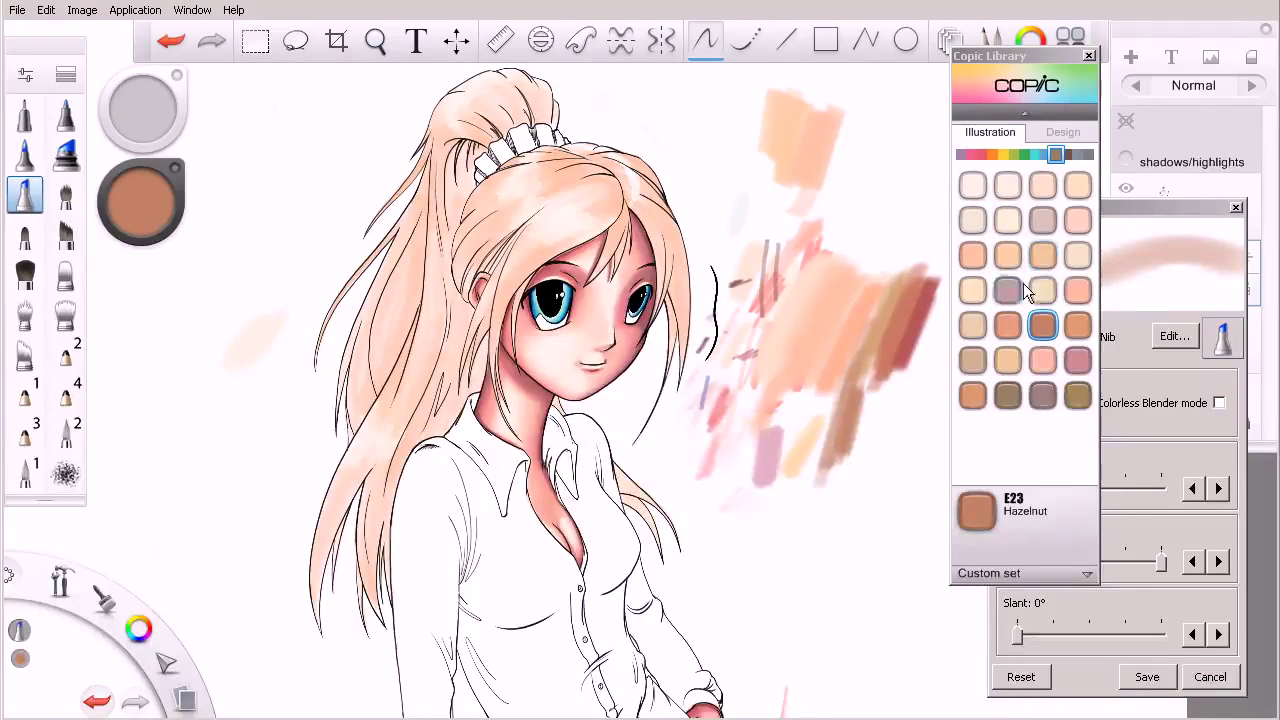
click(972, 256)
mouse_move(869, 374)
mouse_down()
mouse_move(876, 413)
mouse_move(884, 392)
mouse_move(857, 458)
mouse_move(886, 395)
mouse_move(862, 514)
mouse_move(888, 424)
mouse_move(862, 512)
mouse_up()
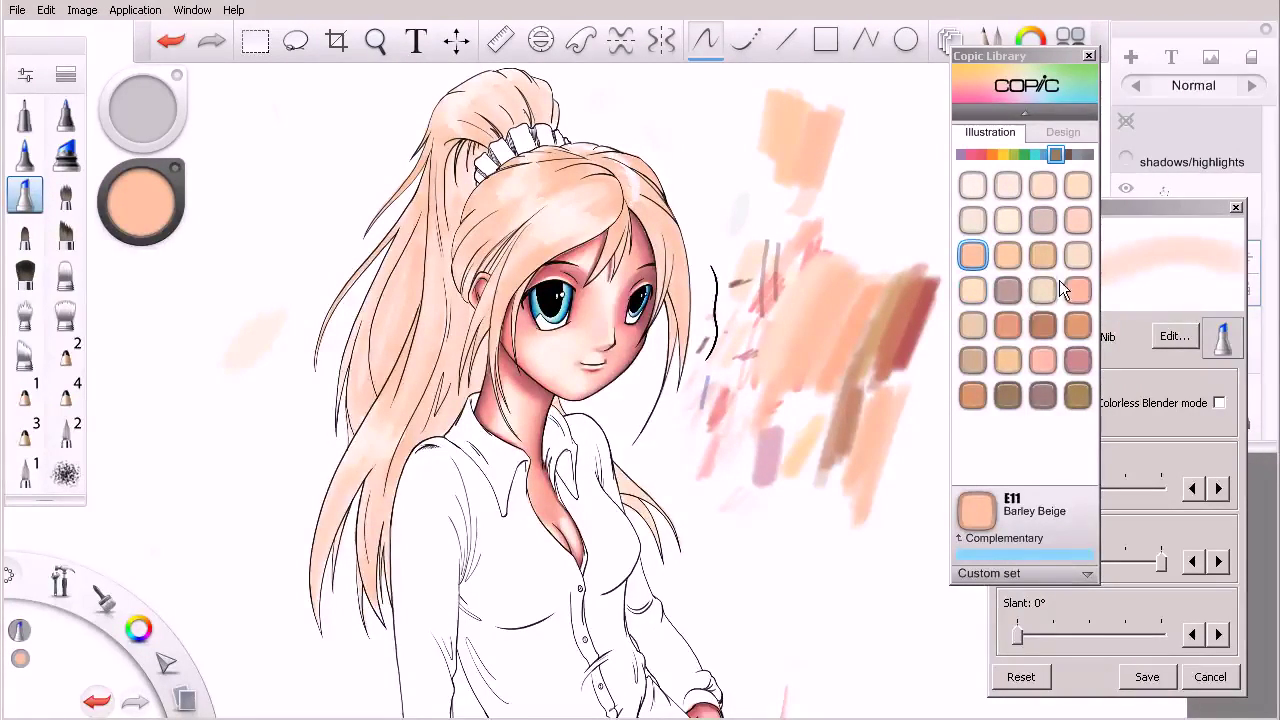
click(1078, 325)
mouse_move(920, 380)
mouse_down()
mouse_move(873, 525)
mouse_move(895, 433)
mouse_move(927, 434)
mouse_up()
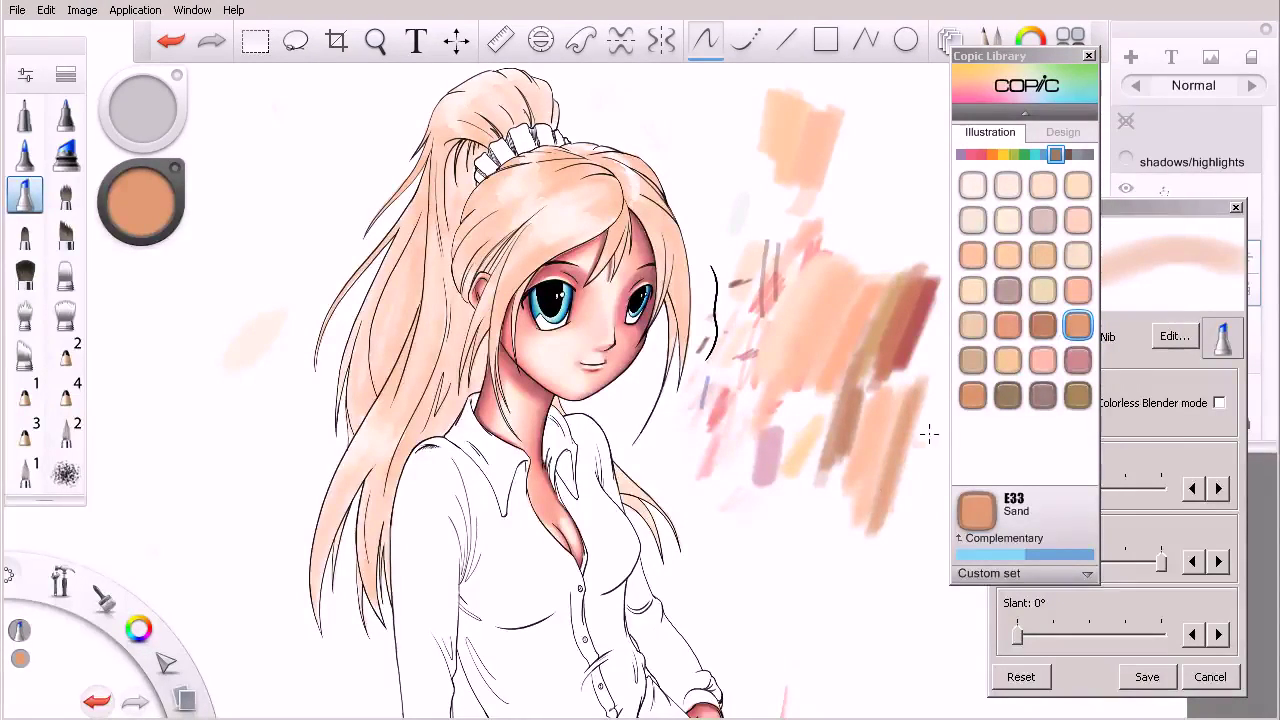
Shade the ponytail hair behind the ear and neck with E33 Sand strokes.
key(space)
mouse_move(560, 237)
mouse_down()
mouse_move(563, 304)
mouse_move(631, 414)
mouse_move(663, 408)
mouse_up()
drag(576, 356, 531, 462)
mouse_move(544, 402)
mouse_down()
mouse_move(560, 288)
mouse_move(546, 285)
mouse_move(501, 459)
mouse_up()
drag(534, 271, 529, 328)
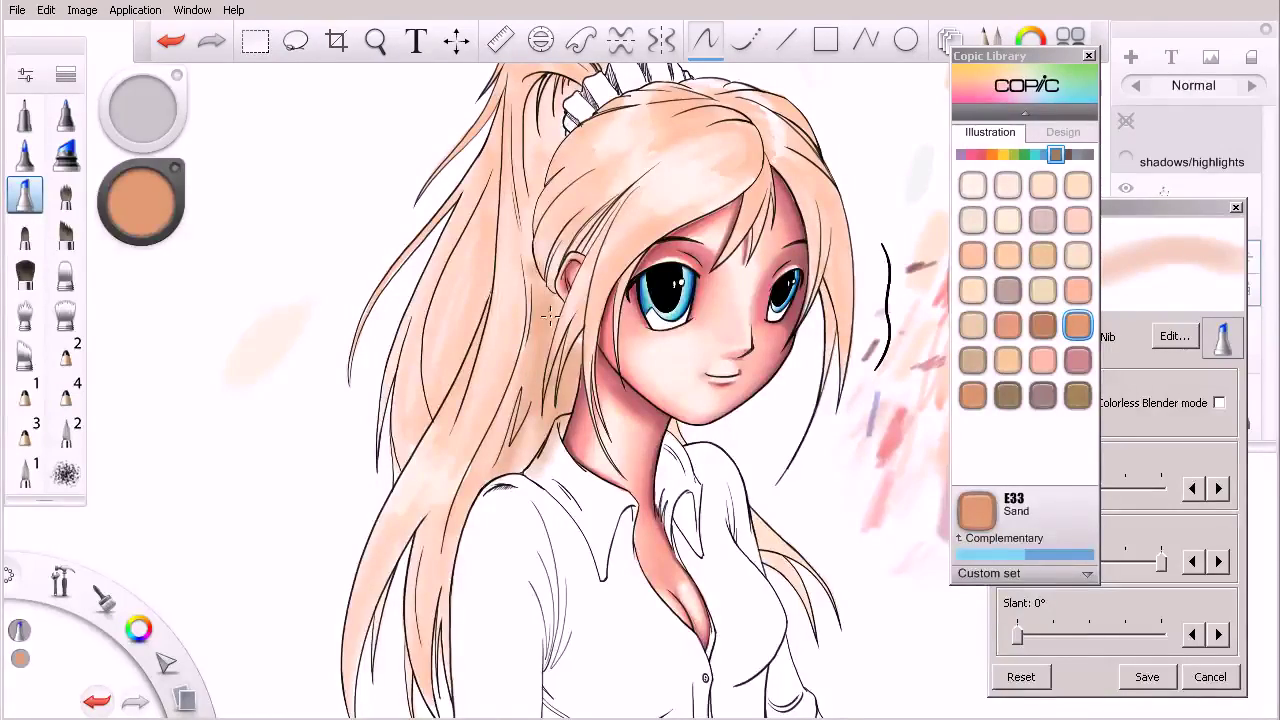
Shade the root of the ponytail just below the hair tie with E33 Sand.
key(space)
mouse_move(601, 259)
mouse_down()
mouse_move(591, 358)
mouse_move(603, 385)
mouse_up()
mouse_move(551, 207)
mouse_down()
mouse_move(541, 292)
mouse_move(561, 262)
mouse_up()
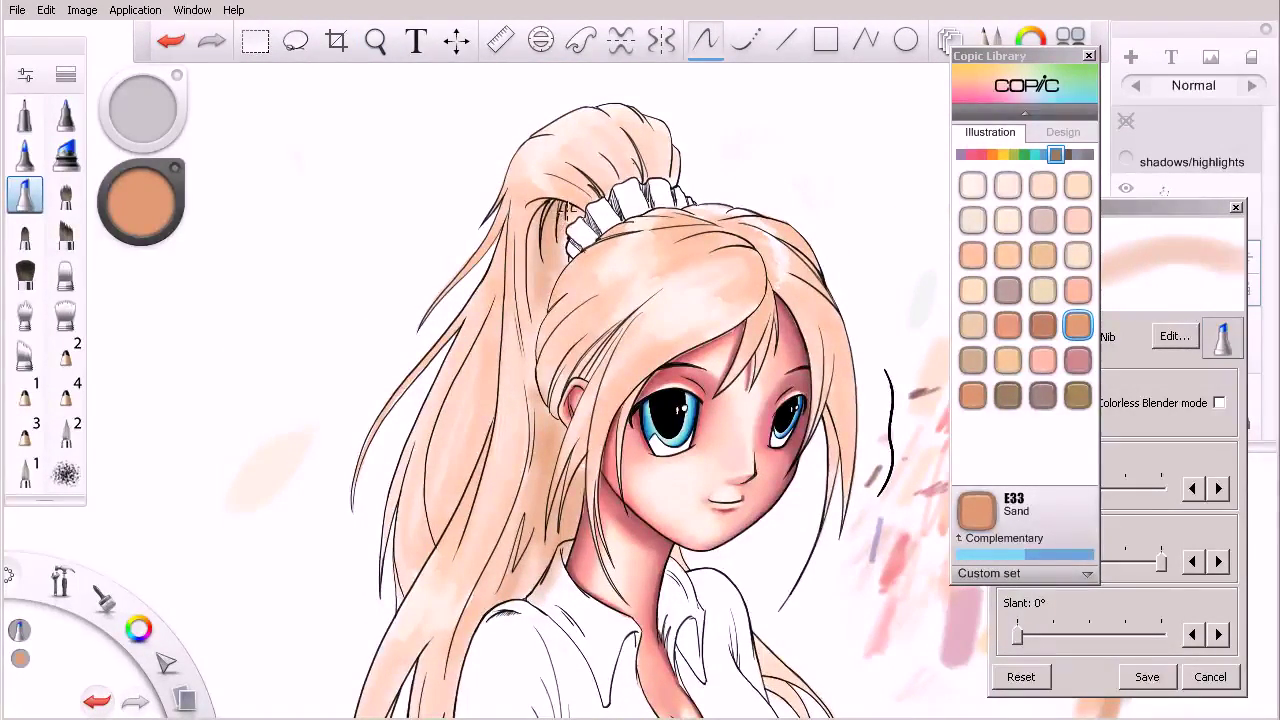
drag(550, 192, 535, 315)
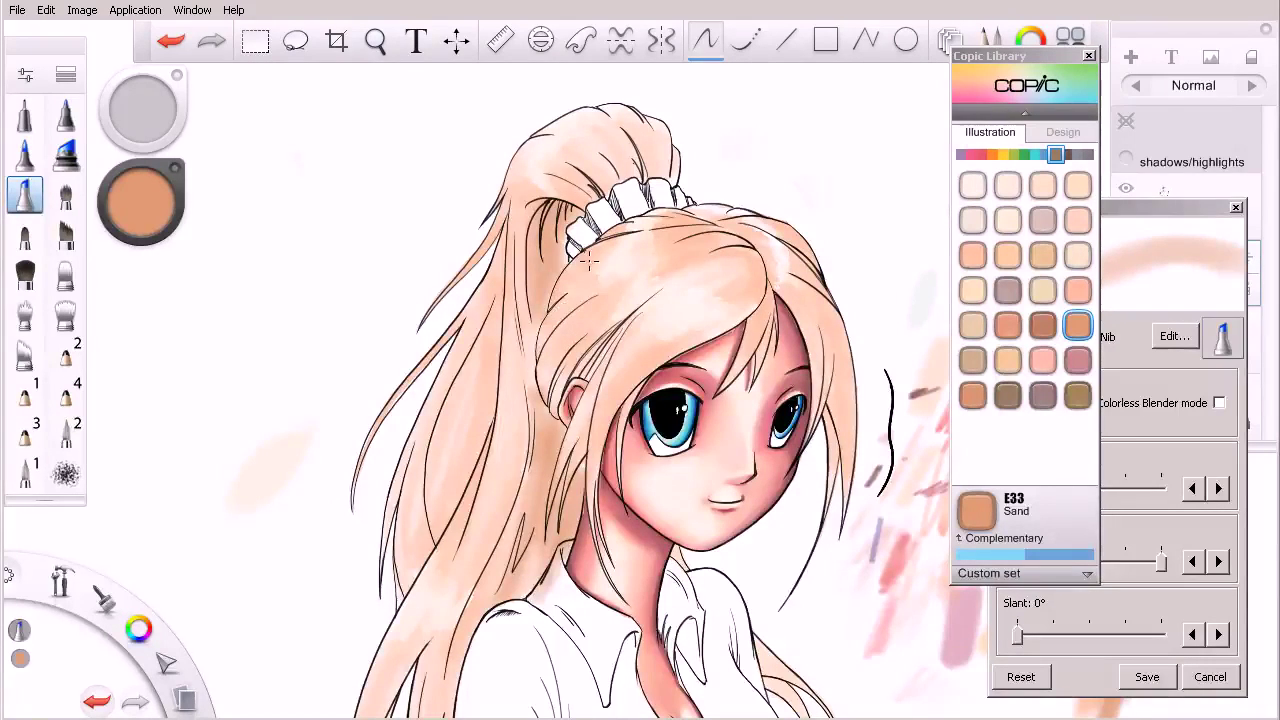
Shade the long strands of the ponytail from the hair tie down to the shoulder with E33 Sand.
key(space)
drag(573, 314, 569, 362)
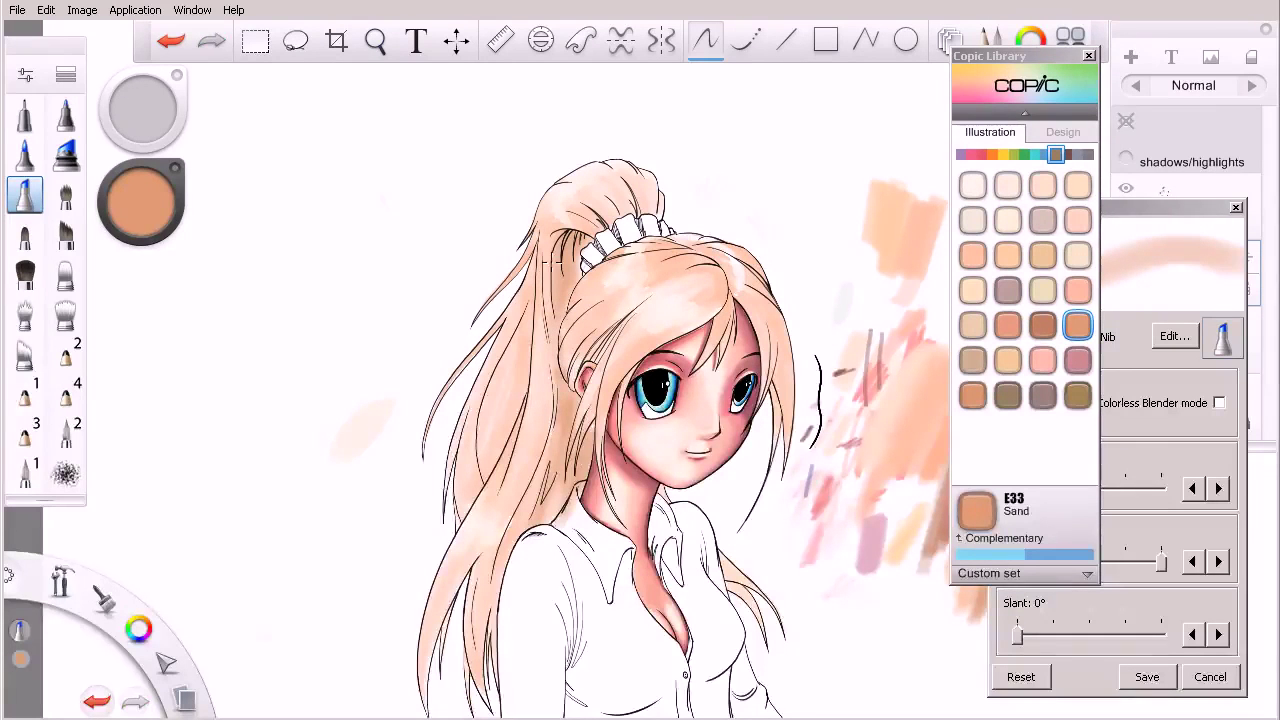
drag(546, 460, 526, 520)
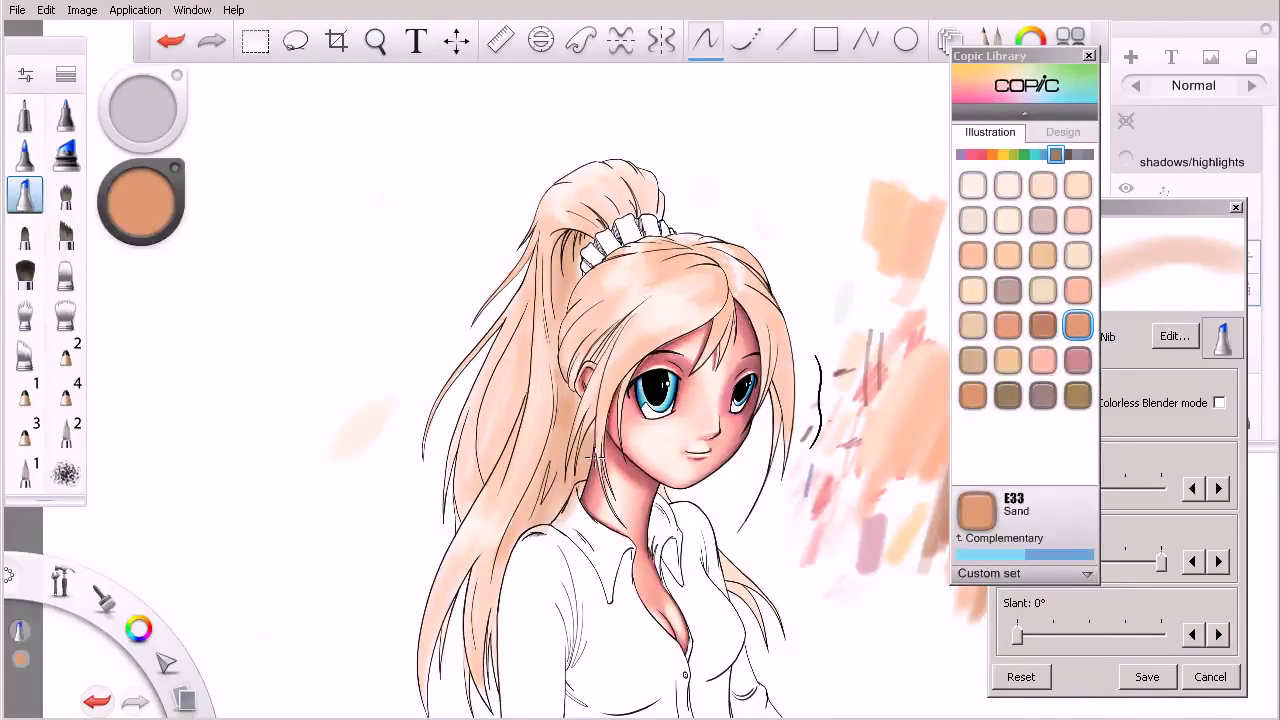
key(space)
drag(622, 506, 640, 494)
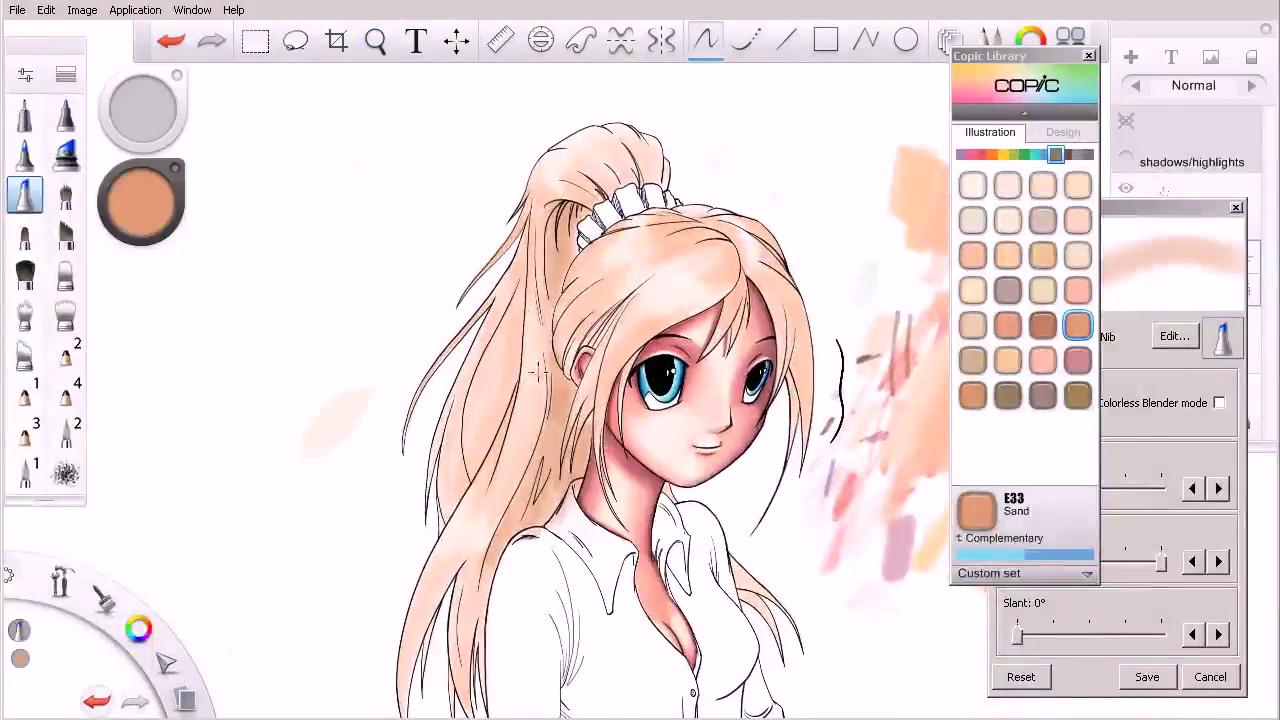
mouse_move(517, 328)
mouse_down()
mouse_move(499, 405)
mouse_move(466, 472)
mouse_up()
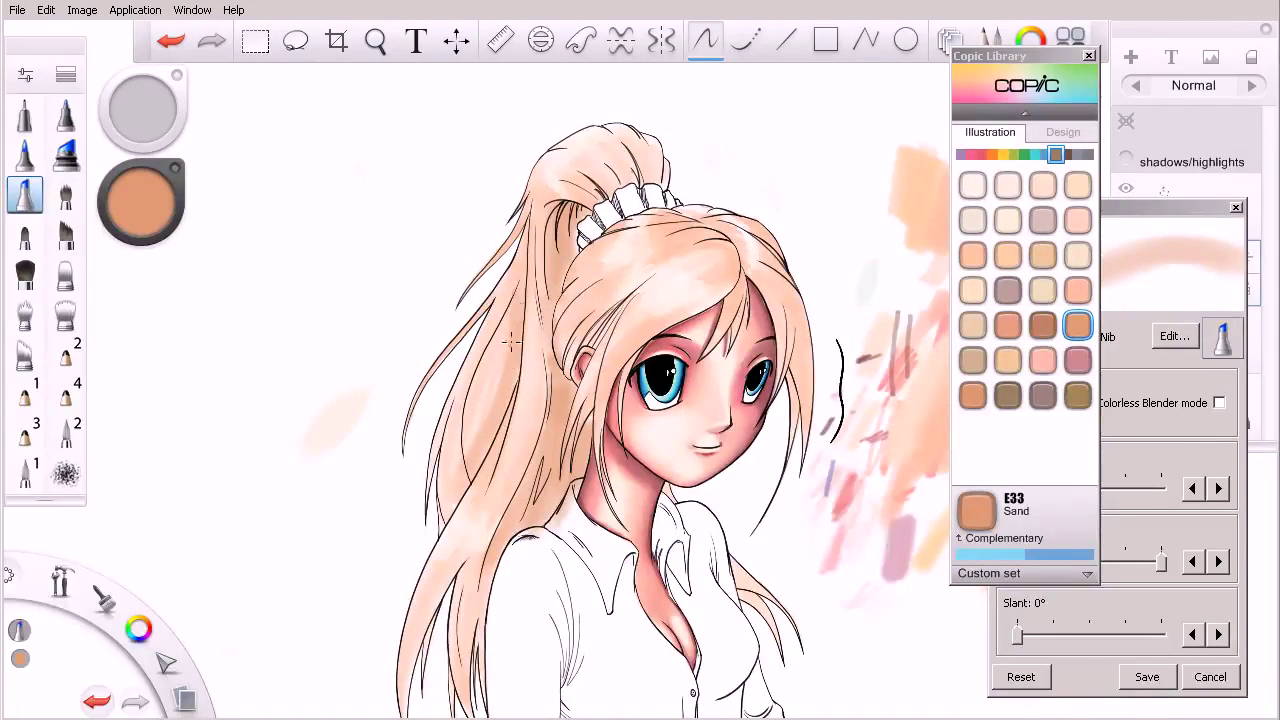
mouse_move(513, 308)
mouse_down()
mouse_move(471, 409)
mouse_move(472, 548)
mouse_move(488, 350)
mouse_move(468, 525)
mouse_up()
drag(469, 436, 520, 252)
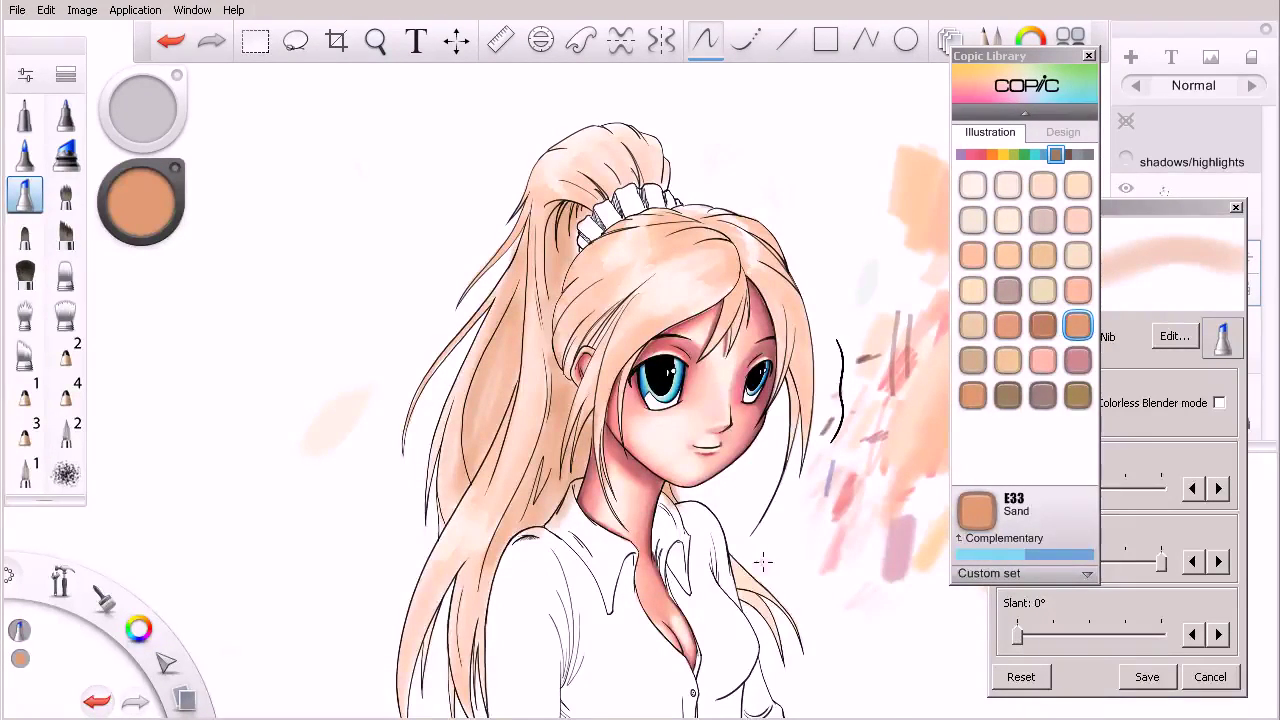
Shade the hair behind the far shoulder and the lower ponytail strands with E33 Sand, redoing one stroke.
key(space)
mouse_move(777, 606)
mouse_down()
mouse_move(750, 488)
mouse_move(708, 449)
mouse_move(738, 482)
mouse_move(748, 558)
mouse_up()
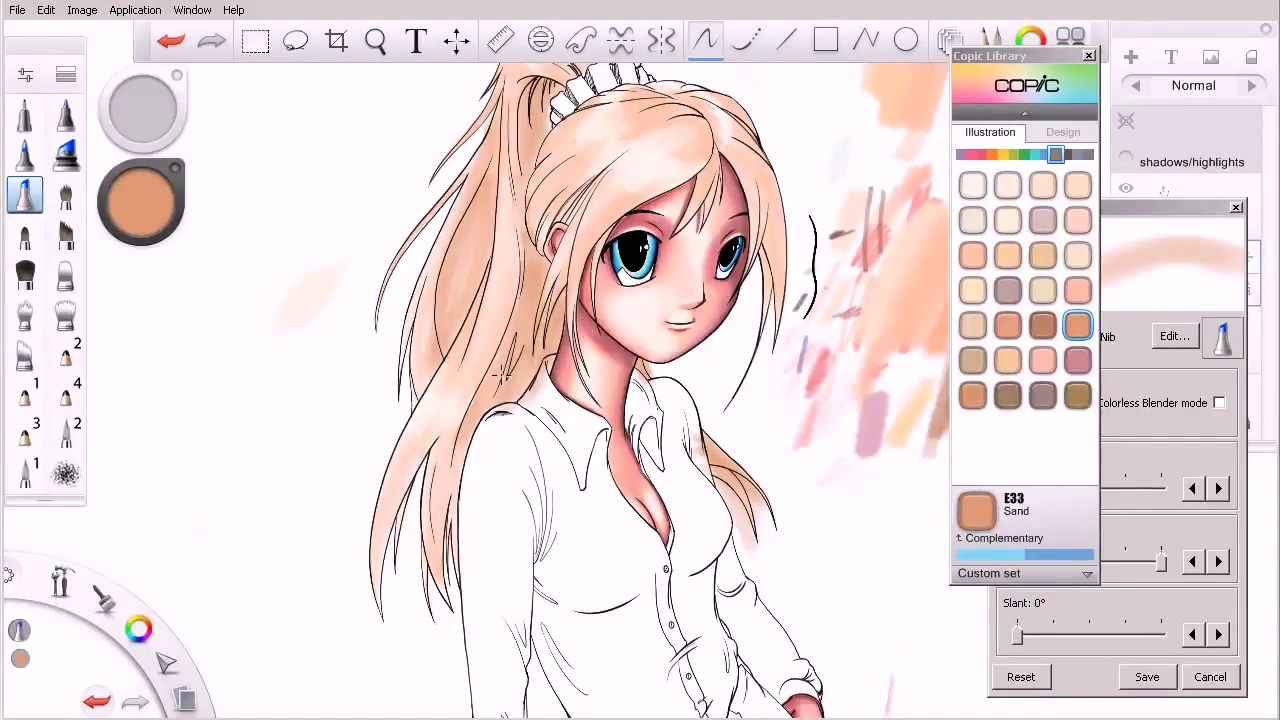
drag(466, 440, 456, 580)
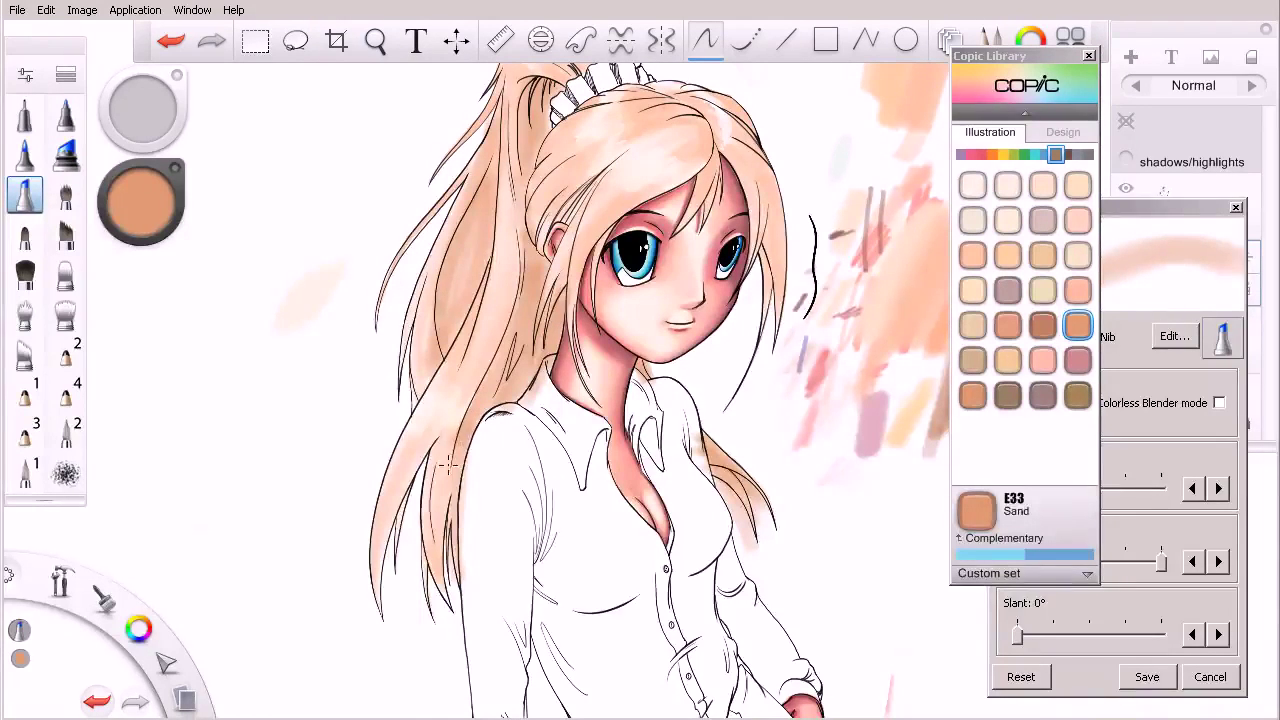
key(ctrl+z)
drag(460, 432, 446, 560)
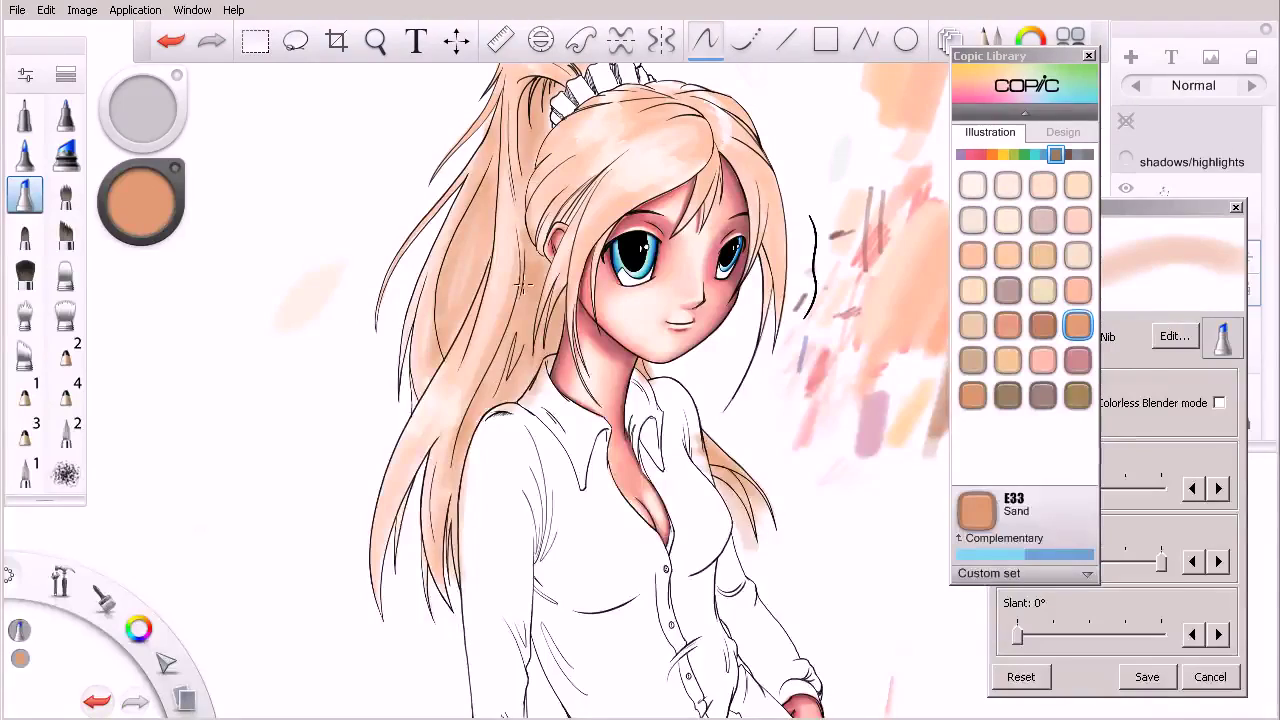
Paint long overlapping E33 Sand test strokes on the blank canvas below the swatches.
key(space)
drag(909, 591, 866, 607)
drag(882, 484, 859, 674)
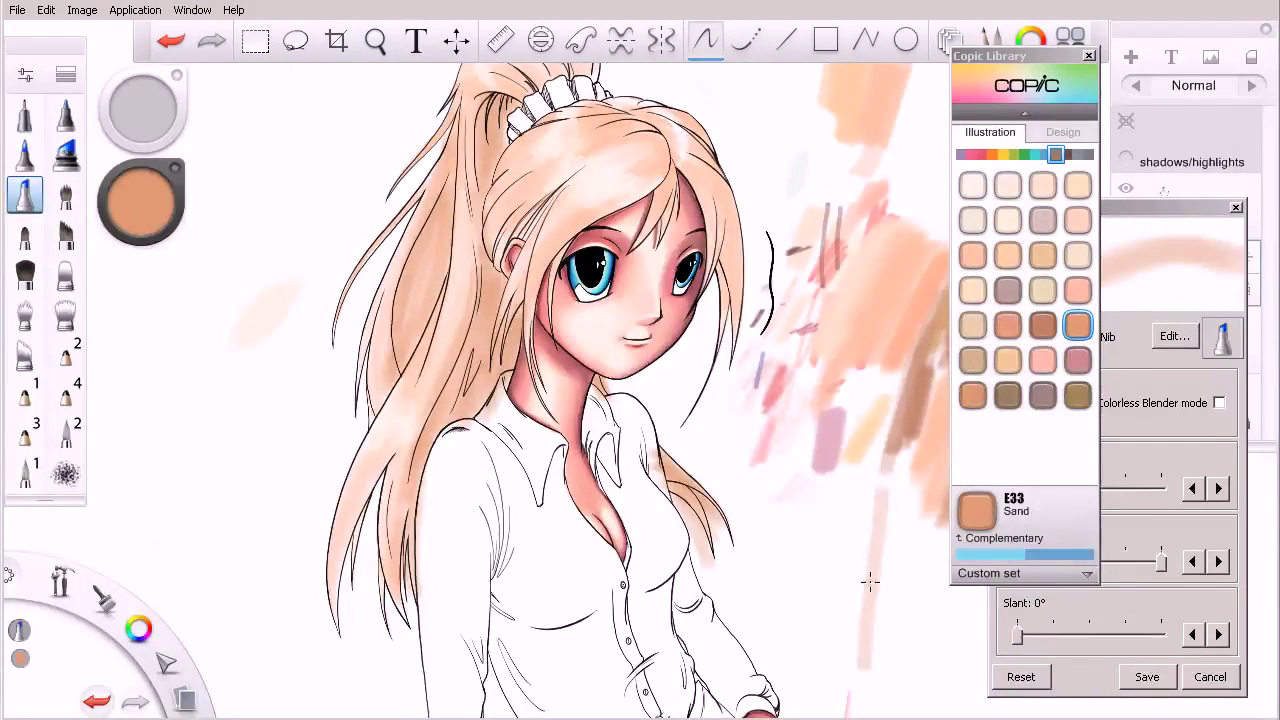
mouse_move(891, 480)
mouse_down()
mouse_move(875, 662)
mouse_move(897, 487)
mouse_move(870, 668)
mouse_up()
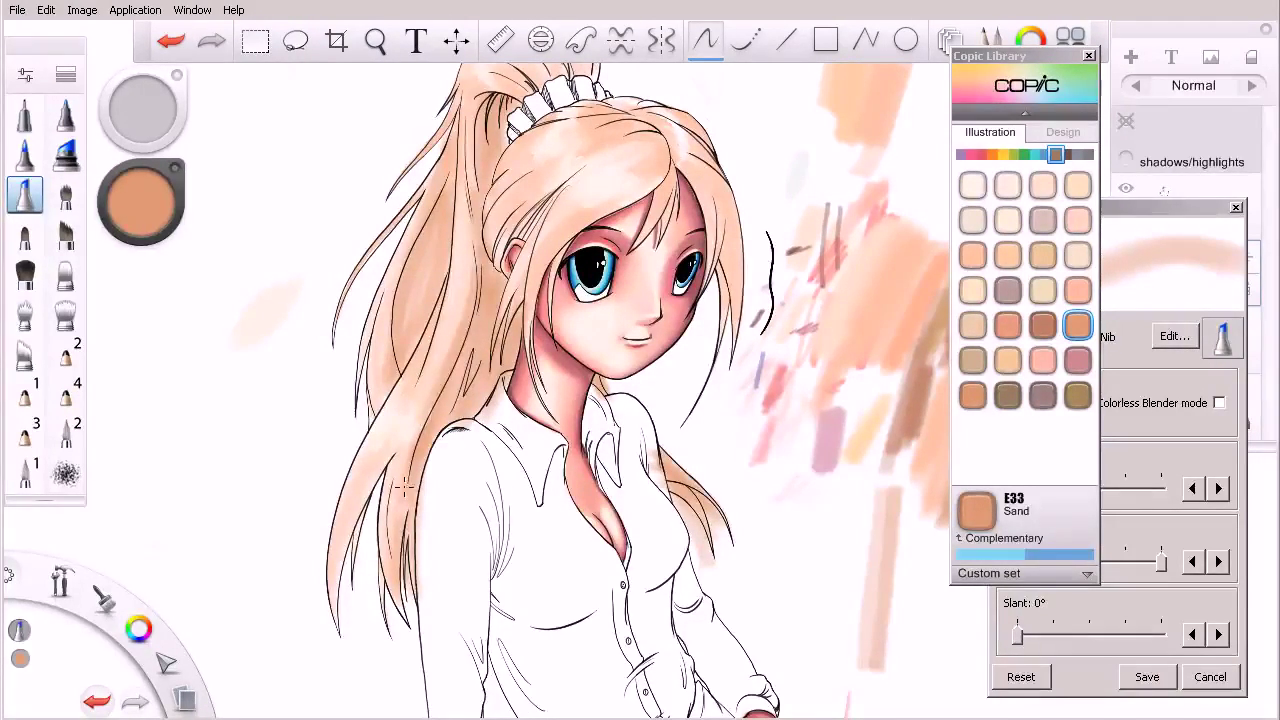
Paint test swatches of E23 Hazelnut and E34 Orientale beside the long Sand strokes.
key(space)
drag(531, 543, 517, 551)
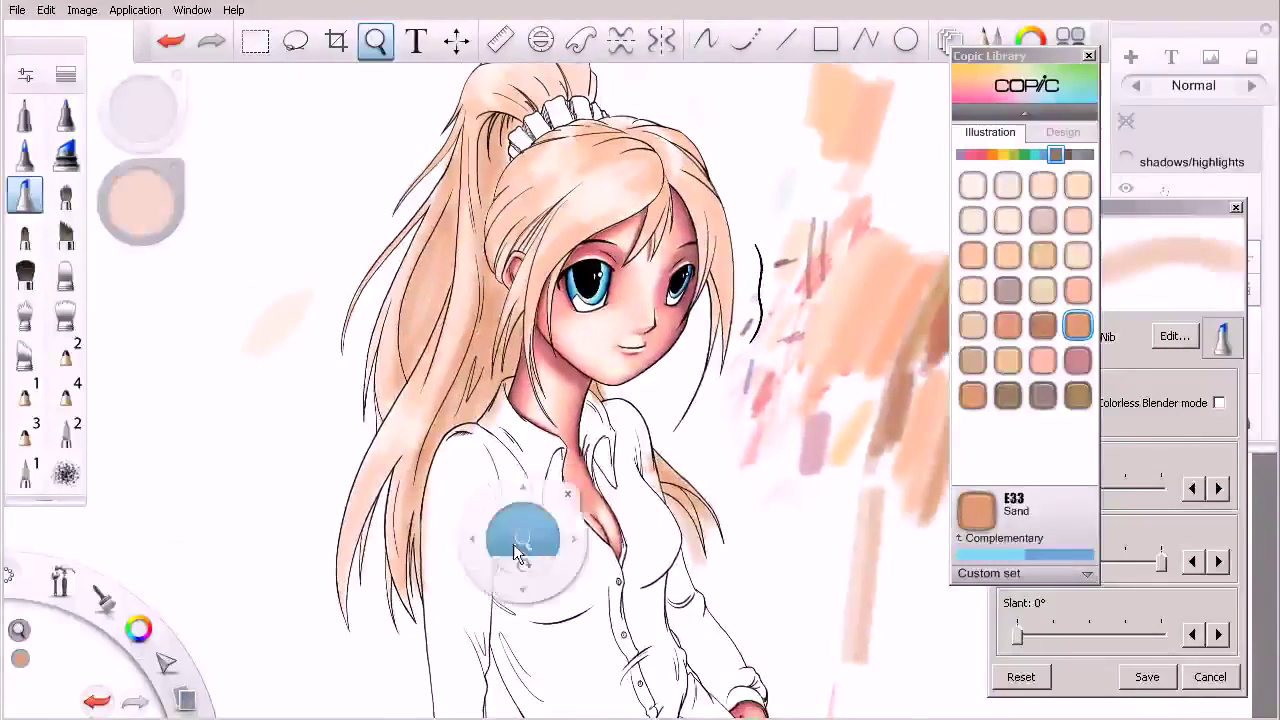
click(1042, 327)
mouse_move(888, 555)
mouse_down()
mouse_move(894, 600)
mouse_move(880, 614)
mouse_up()
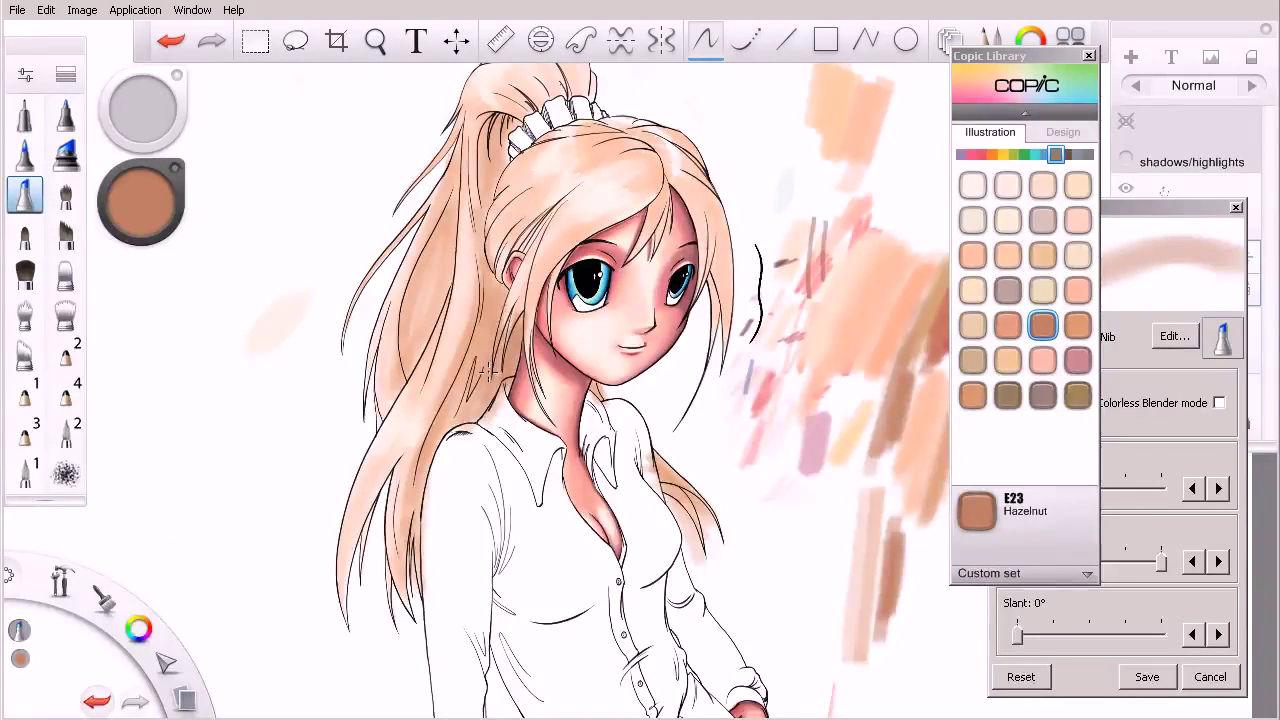
click(973, 395)
mouse_move(902, 578)
mouse_down()
mouse_move(898, 540)
mouse_move(900, 632)
mouse_move(908, 556)
mouse_move(903, 592)
mouse_up()
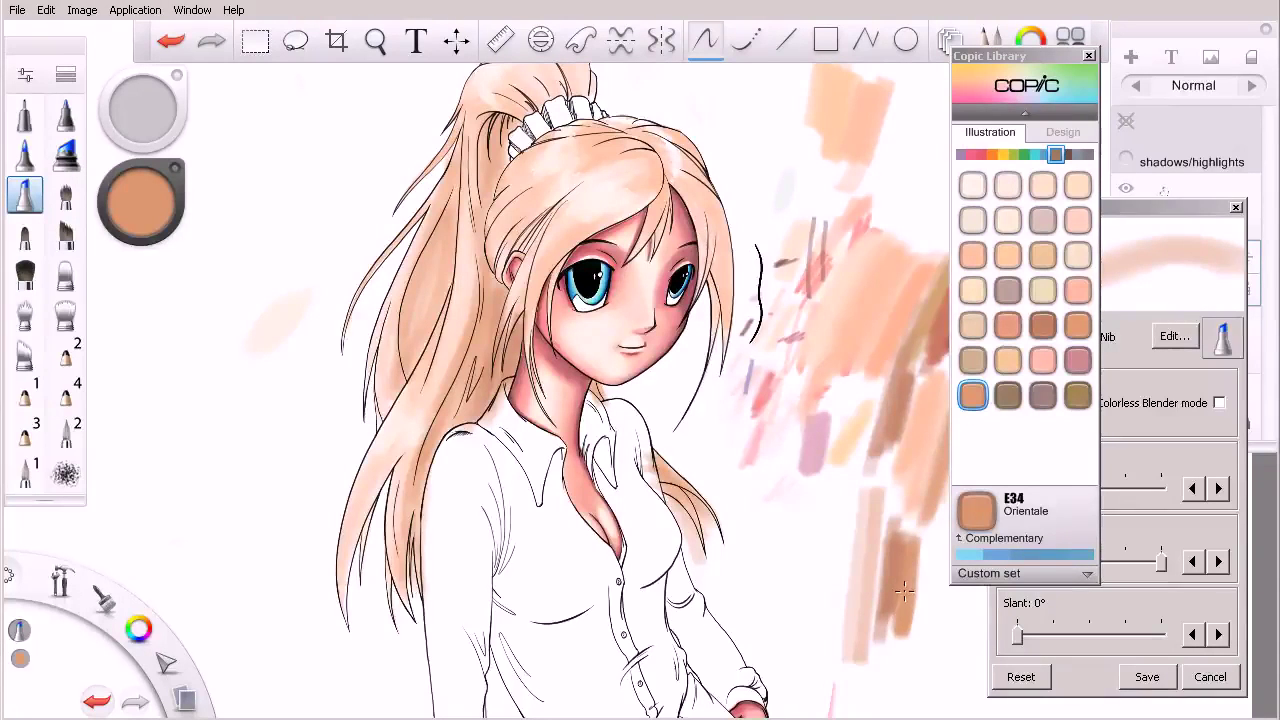
Test E95 Flesh Pink over the brown swatches and paint an E15 Dark Suntan swatch beside the Sand strokes.
click(1064, 155)
click(973, 220)
mouse_move(898, 635)
mouse_down()
mouse_move(882, 550)
mouse_move(904, 607)
mouse_move(902, 640)
mouse_up()
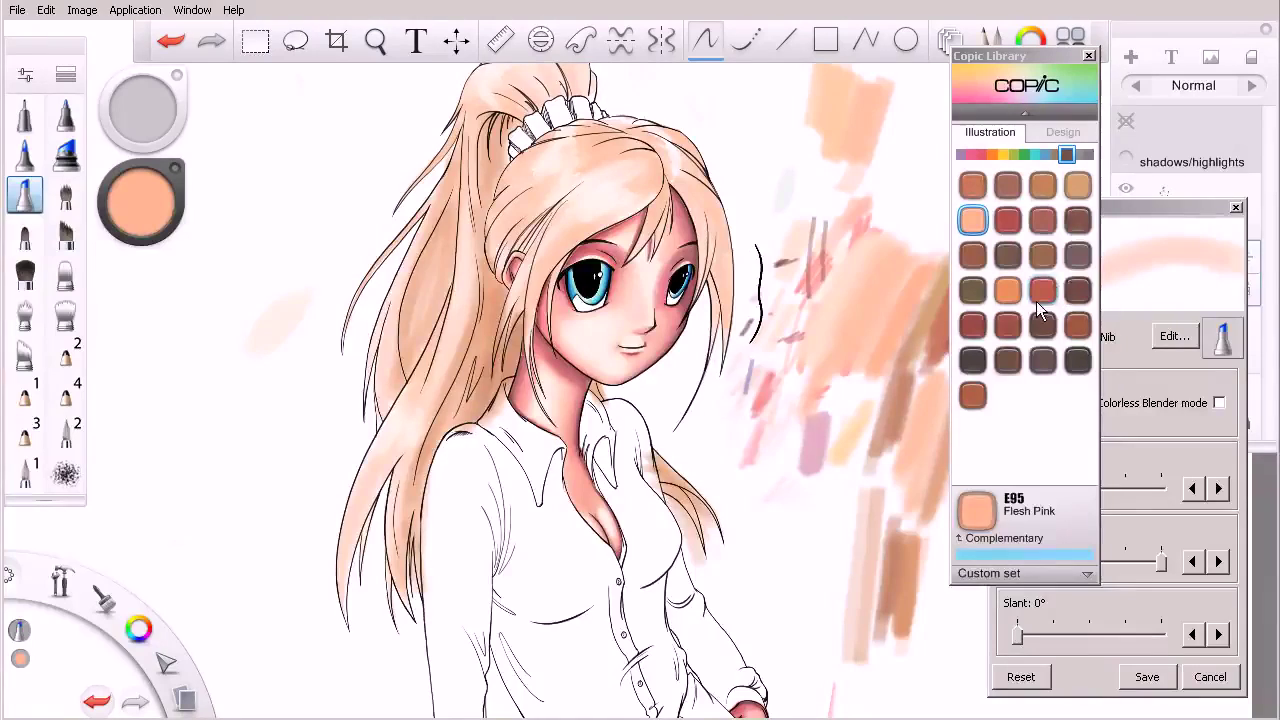
click(976, 187)
drag(858, 510, 819, 655)
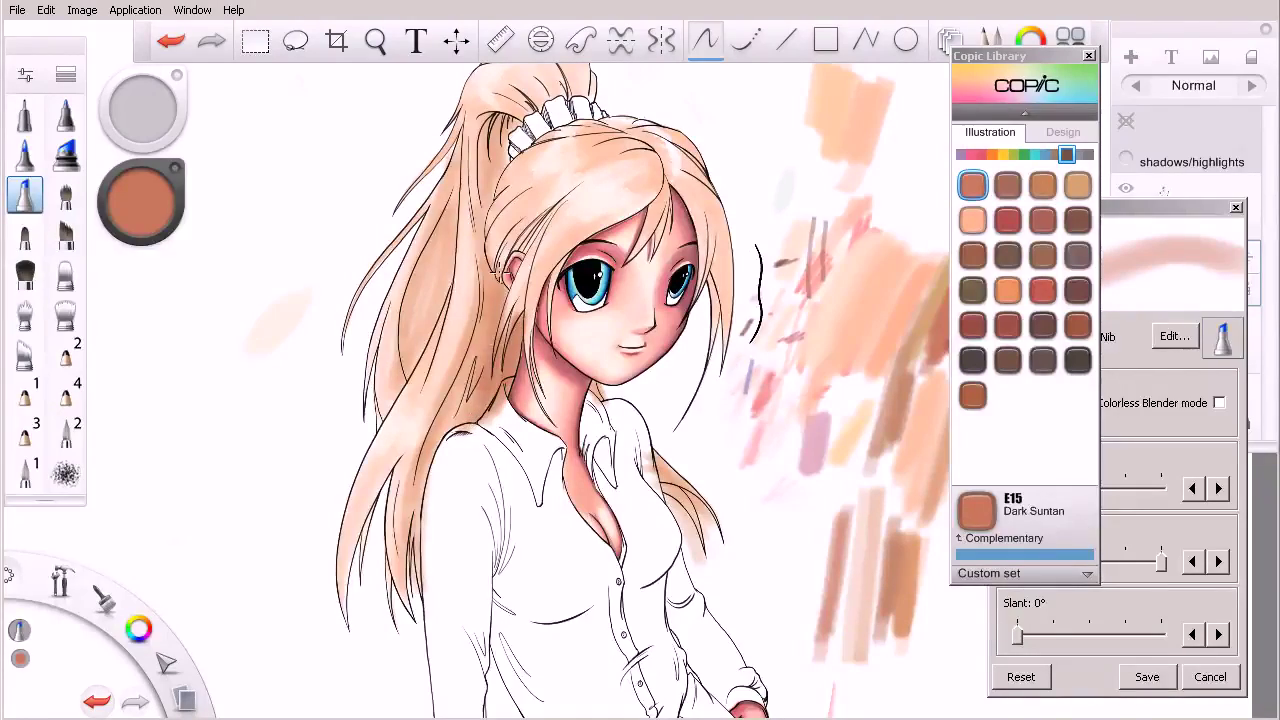
Deepen the shadow in the hair just below the hair tie with E15 Dark Suntan.
key(space)
drag(594, 318, 594, 444)
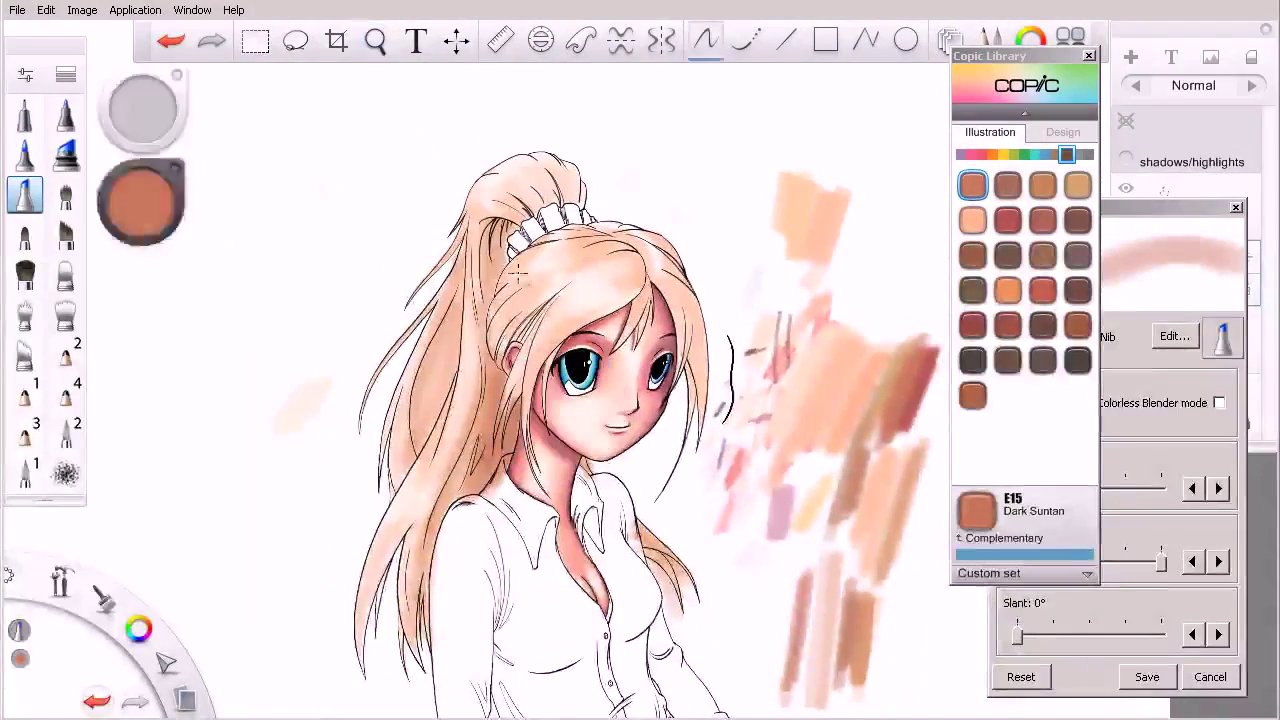
drag(515, 219, 549, 219)
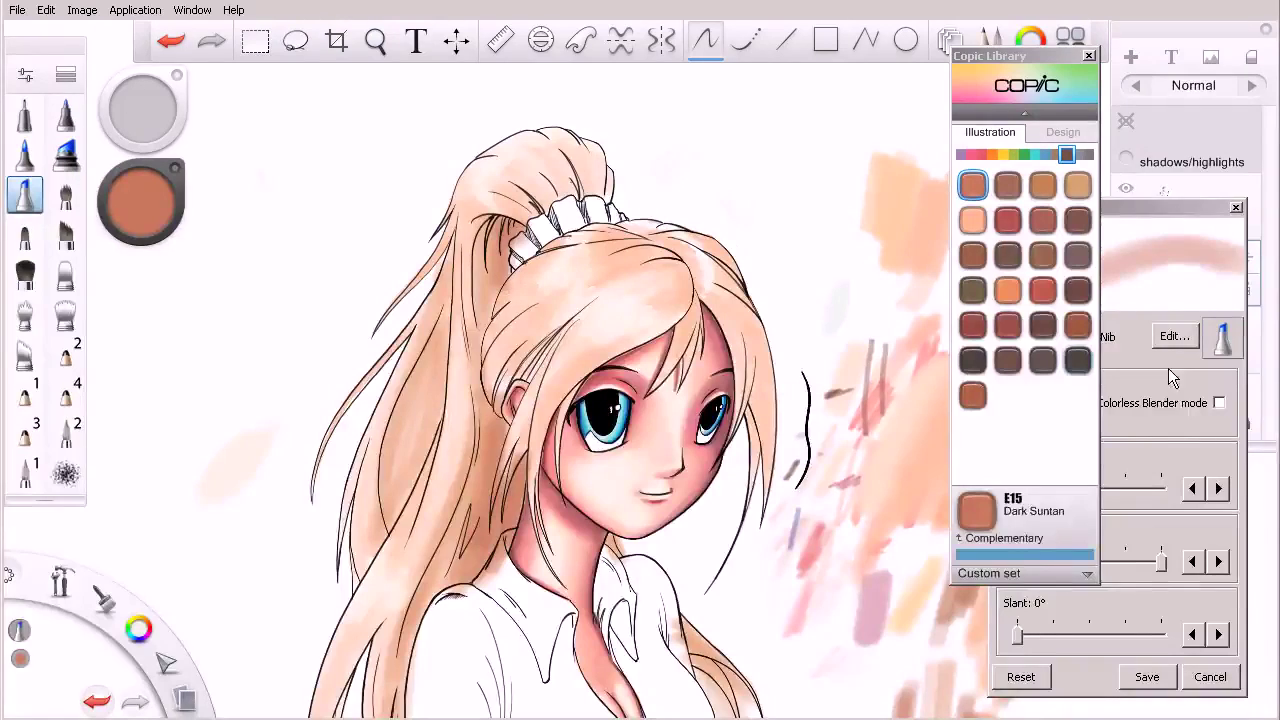
click(1176, 404)
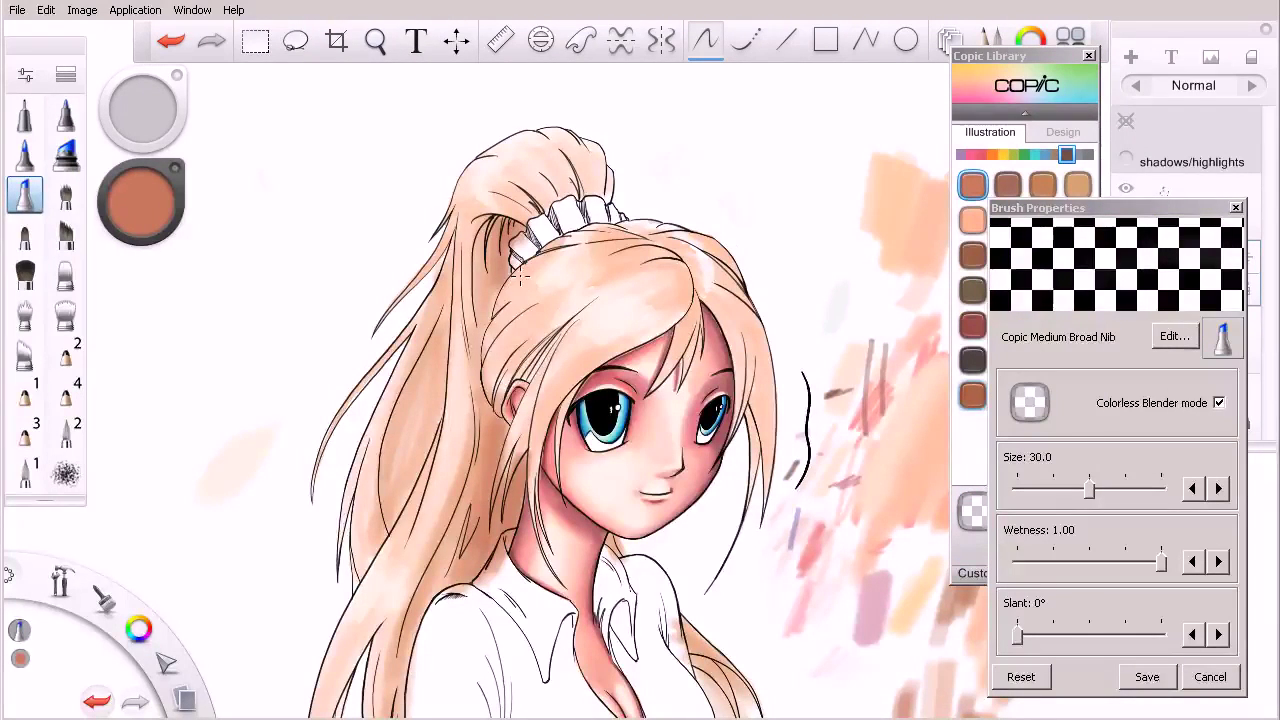
click(1158, 406)
drag(478, 270, 488, 396)
key(ctrl+z)
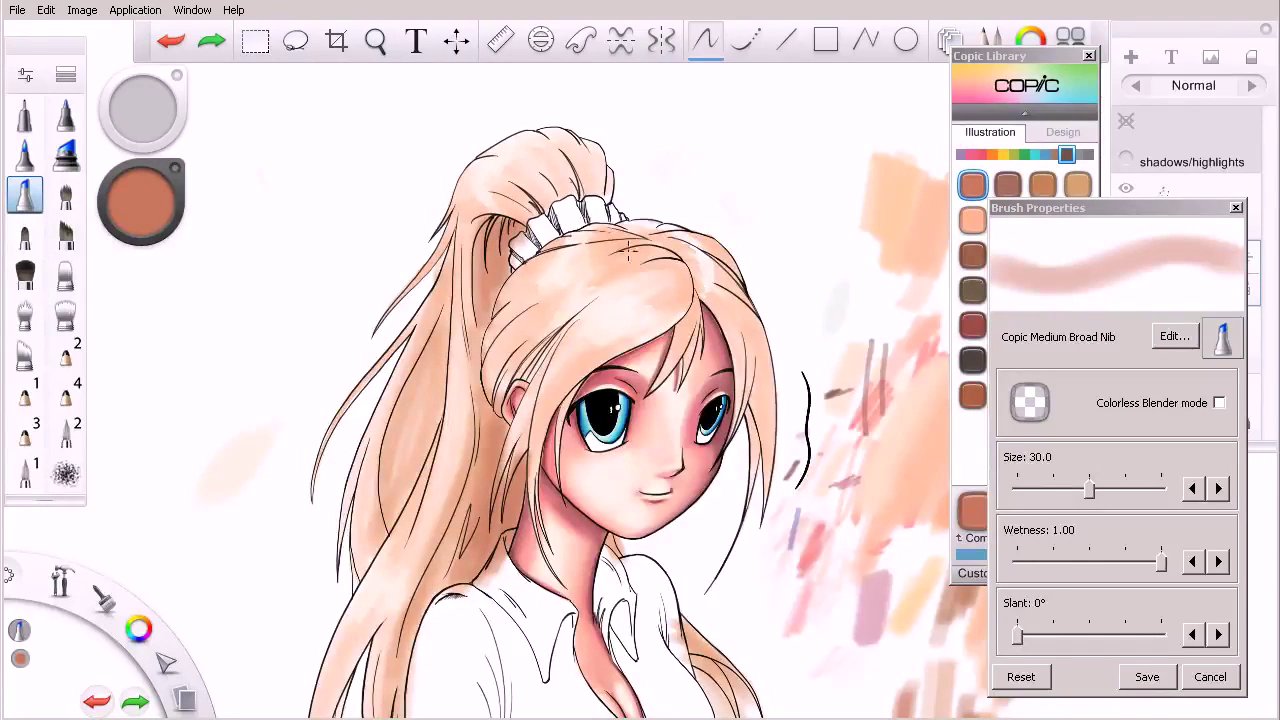
Reduce the Copic Medium Broad Nib size to 15.0 and paint thin test strokes beside the head.
key(bracketleft)
key(bracketleft)
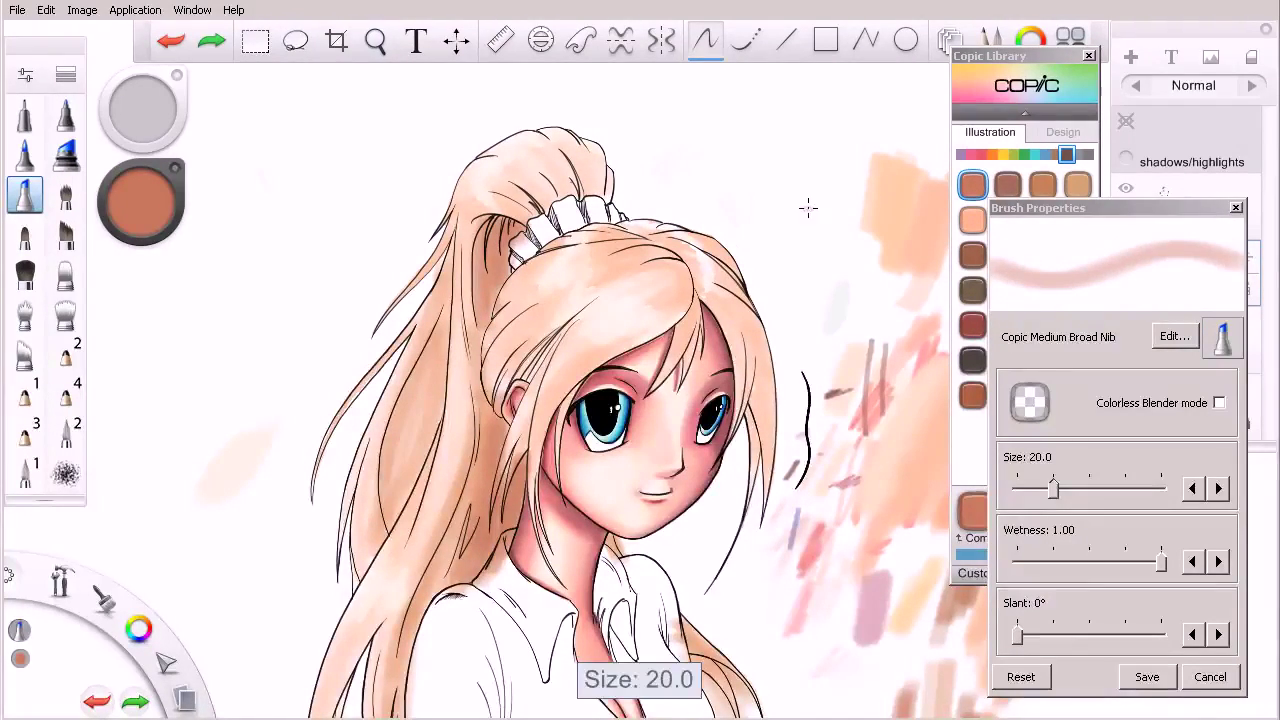
key([)
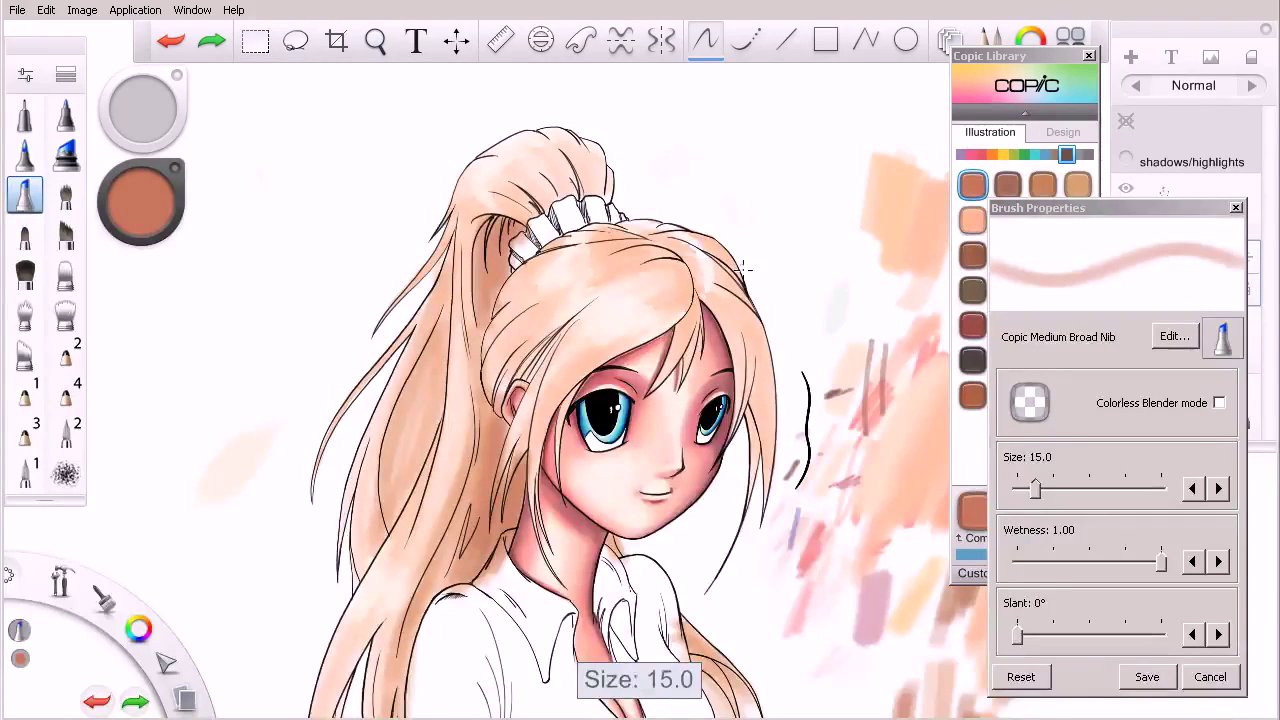
drag(790, 174, 782, 288)
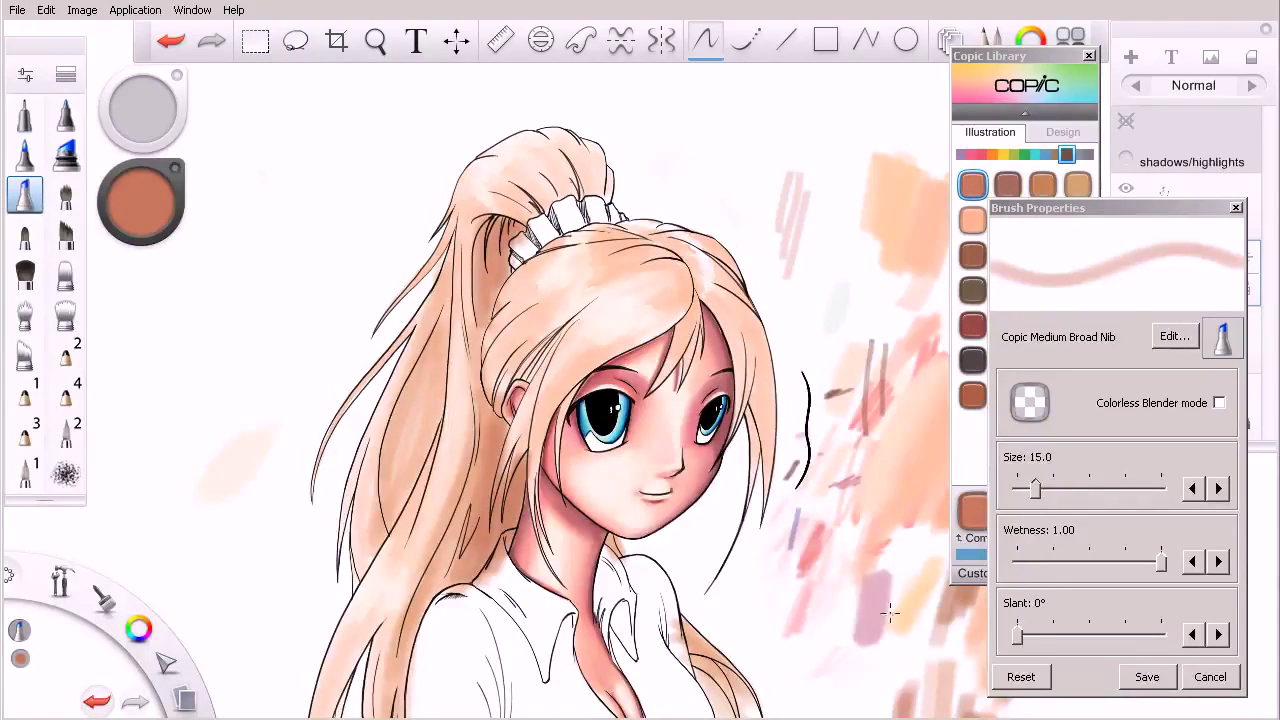
Shade the hair locks beside the far cheek and the outer edge of the crown with E15 Dark Suntan.
drag(704, 300, 735, 384)
drag(717, 325, 768, 486)
mouse_move(750, 380)
mouse_down()
mouse_move(770, 510)
mouse_move(766, 478)
mouse_up()
drag(740, 402, 748, 490)
drag(768, 409, 766, 380)
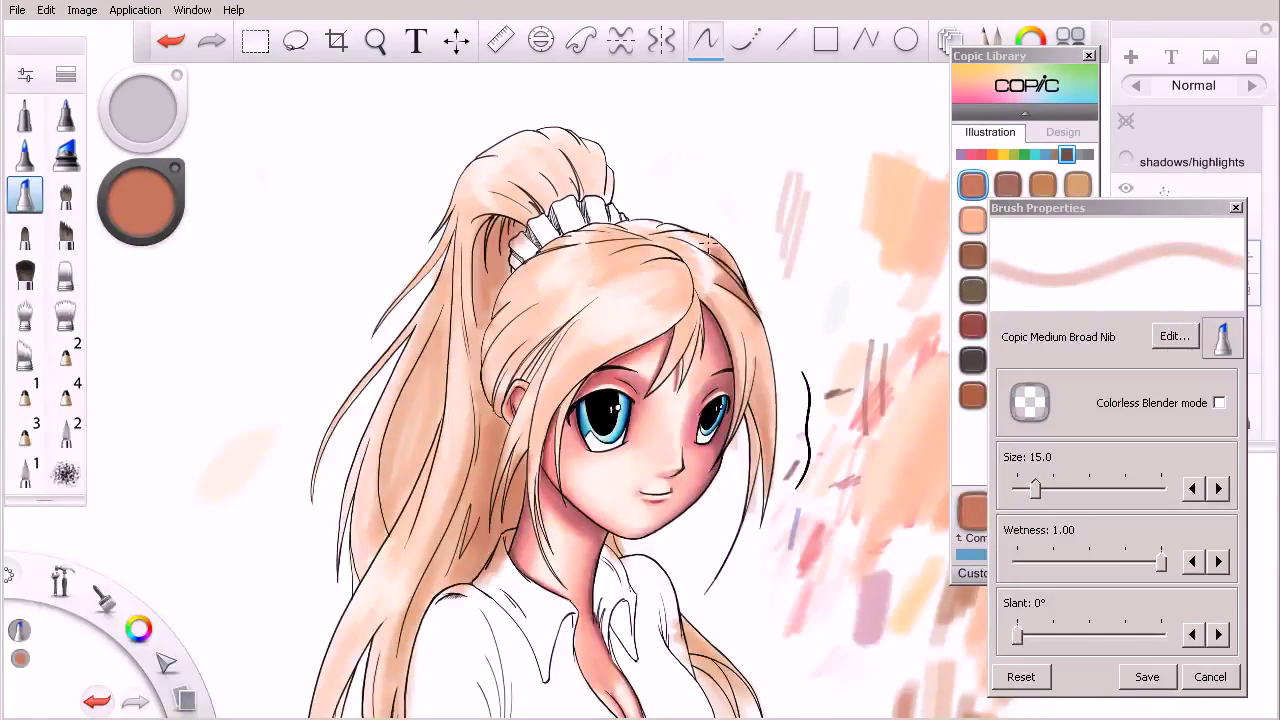
drag(737, 264, 714, 240)
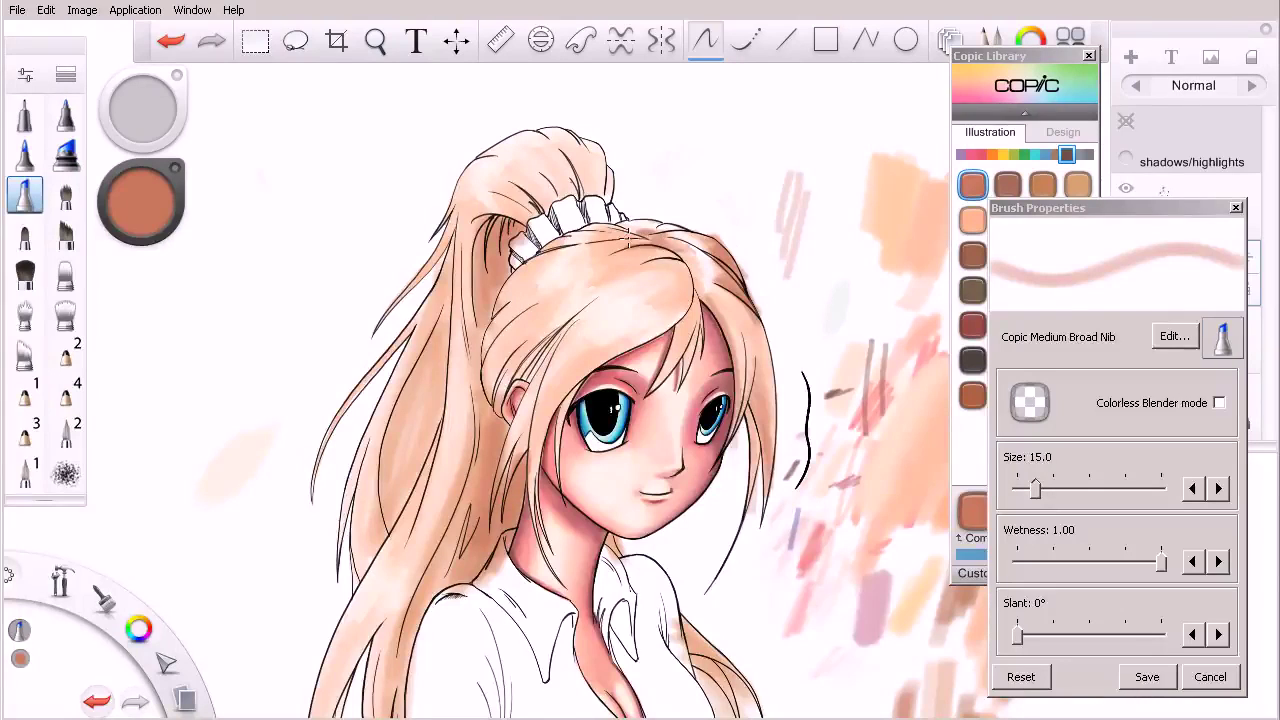
Add E15 Dark Suntan shading around the hair parting and down into the fringe above the forehead.
mouse_move(658, 255)
mouse_down()
mouse_move(699, 261)
mouse_move(698, 300)
mouse_up()
mouse_move(667, 258)
mouse_down()
mouse_move(685, 302)
mouse_move(691, 271)
mouse_move(648, 337)
mouse_up()
mouse_move(689, 290)
mouse_down()
mouse_move(686, 277)
mouse_move(700, 278)
mouse_up()
Enlarge the Copic Medium Broad Nib to 25.0 and shade the lower edge of the fringe sweeping down past the near eye.
key(bracketright)
key(bracketright)
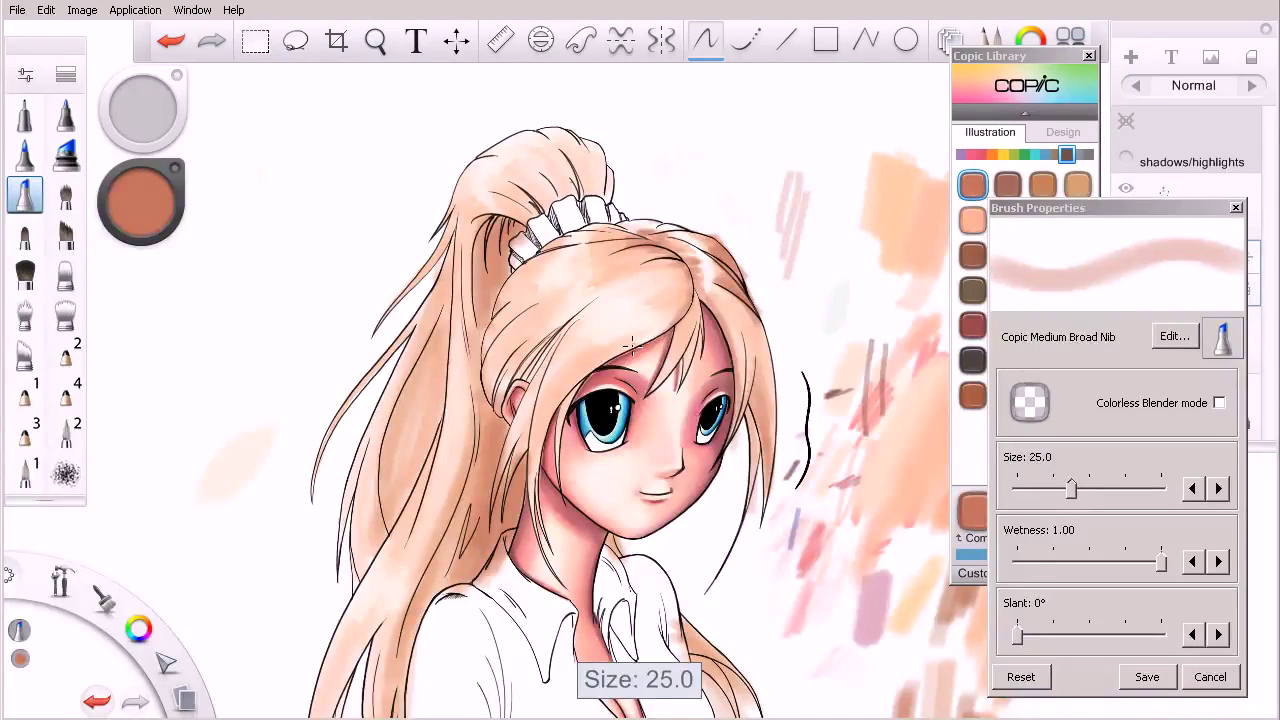
drag(588, 373, 557, 406)
drag(619, 347, 556, 508)
mouse_move(648, 342)
mouse_down()
mouse_move(573, 387)
mouse_move(547, 518)
mouse_up()
drag(604, 367, 540, 478)
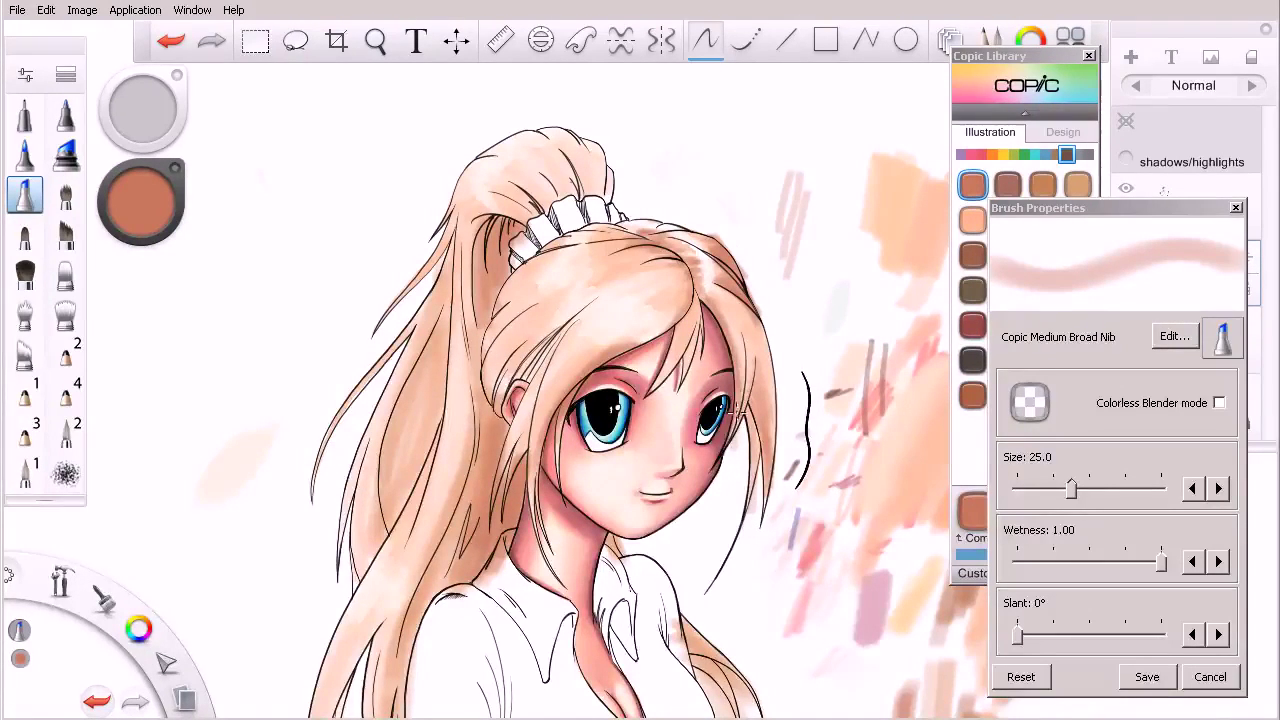
Deepen the long side lock on the far side of the face with broad E15 Dark Suntan strokes.
drag(749, 446, 742, 497)
drag(763, 398, 757, 518)
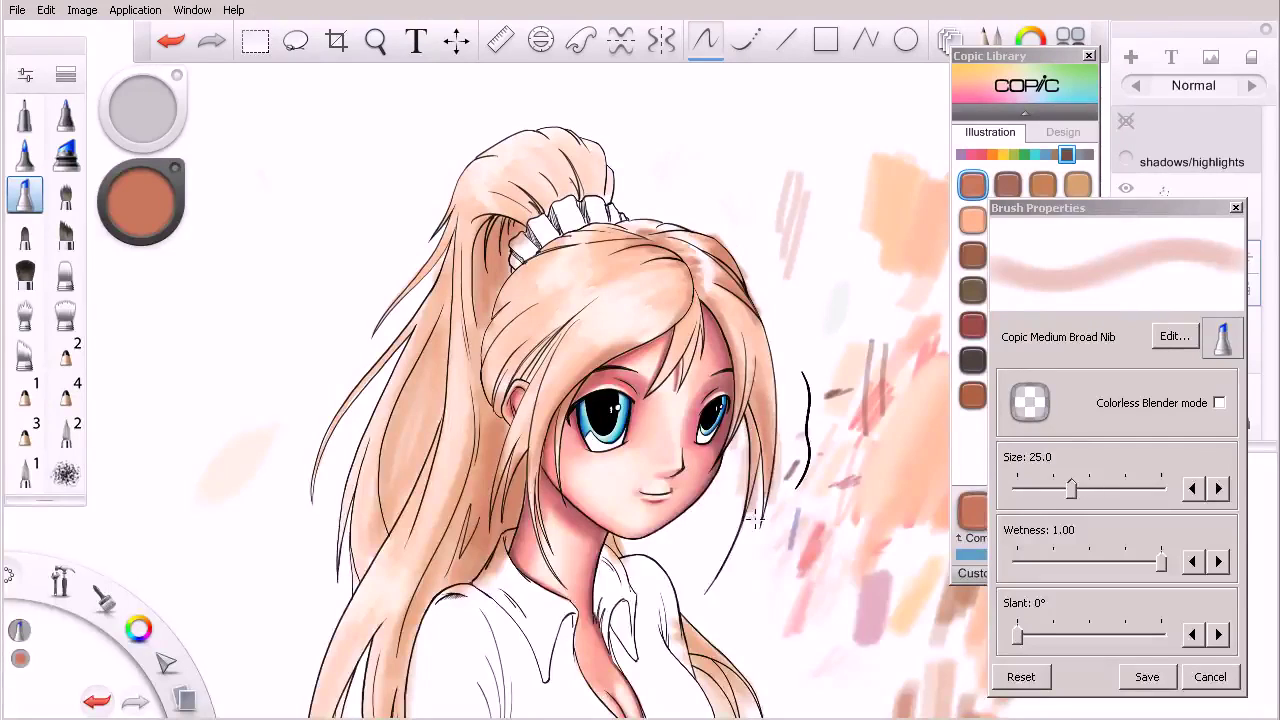
drag(748, 398, 756, 500)
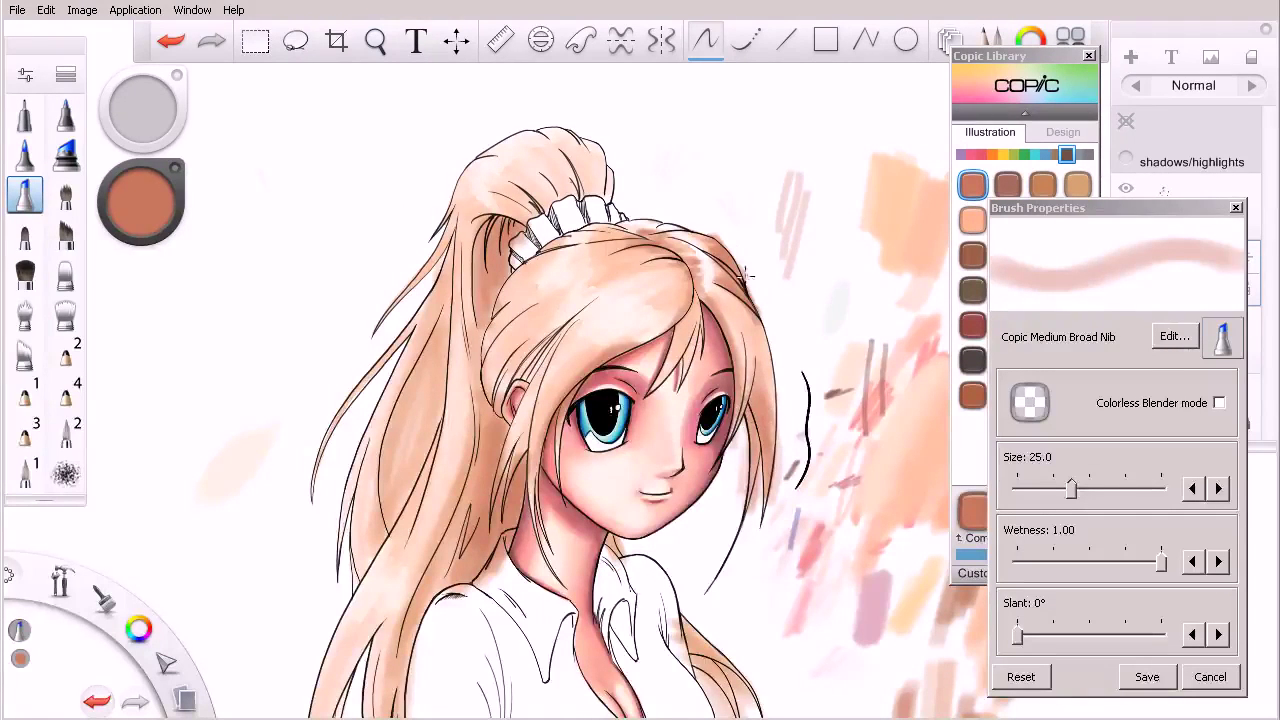
mouse_move(741, 300)
mouse_down()
mouse_move(778, 440)
mouse_move(777, 390)
mouse_move(779, 436)
mouse_move(757, 345)
mouse_move(773, 465)
mouse_up()
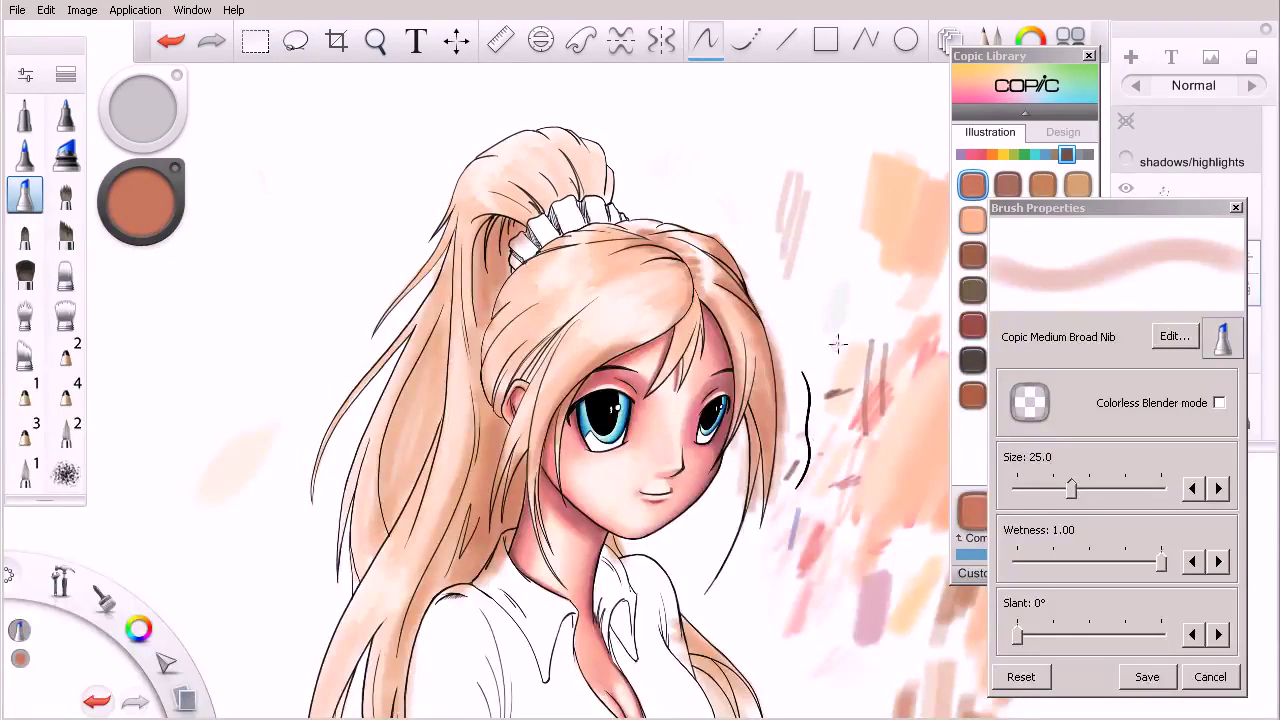
Erase the marker colour spilling outside the far side lock with an enlarged Pressure Sensitive Eraser, and return to the Copic nib.
key(e)
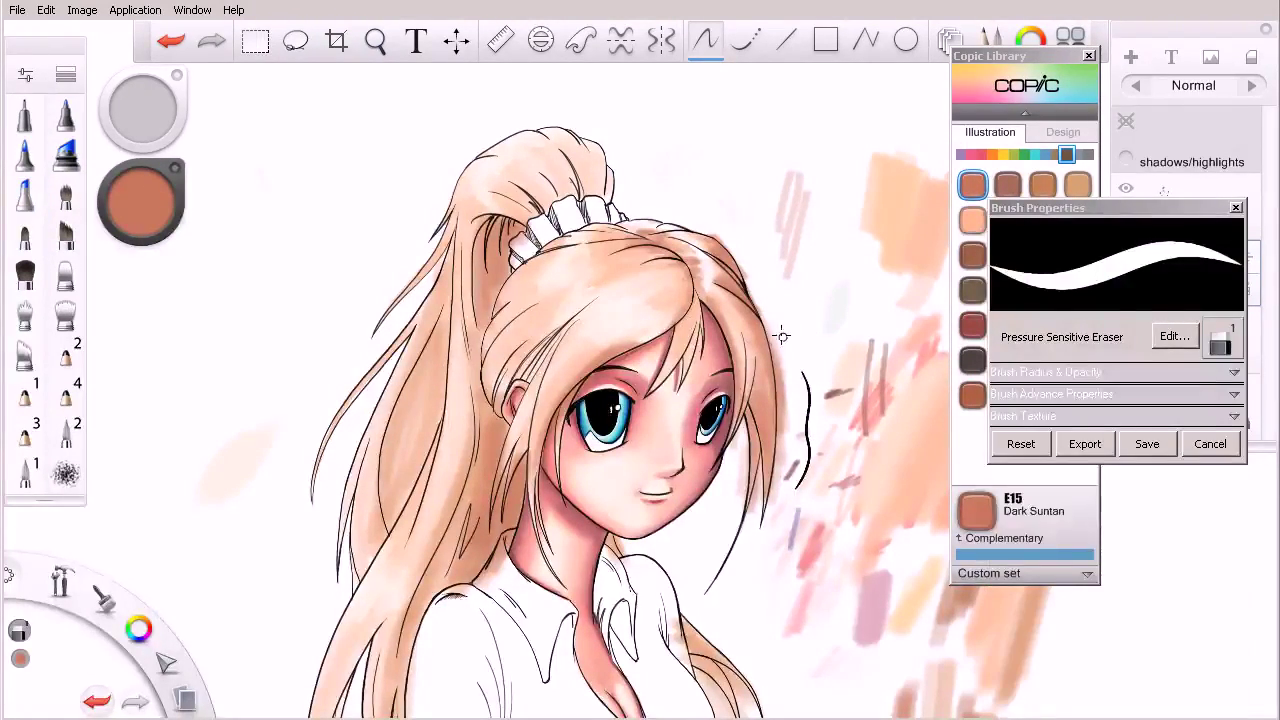
key(])
key(])
key(])
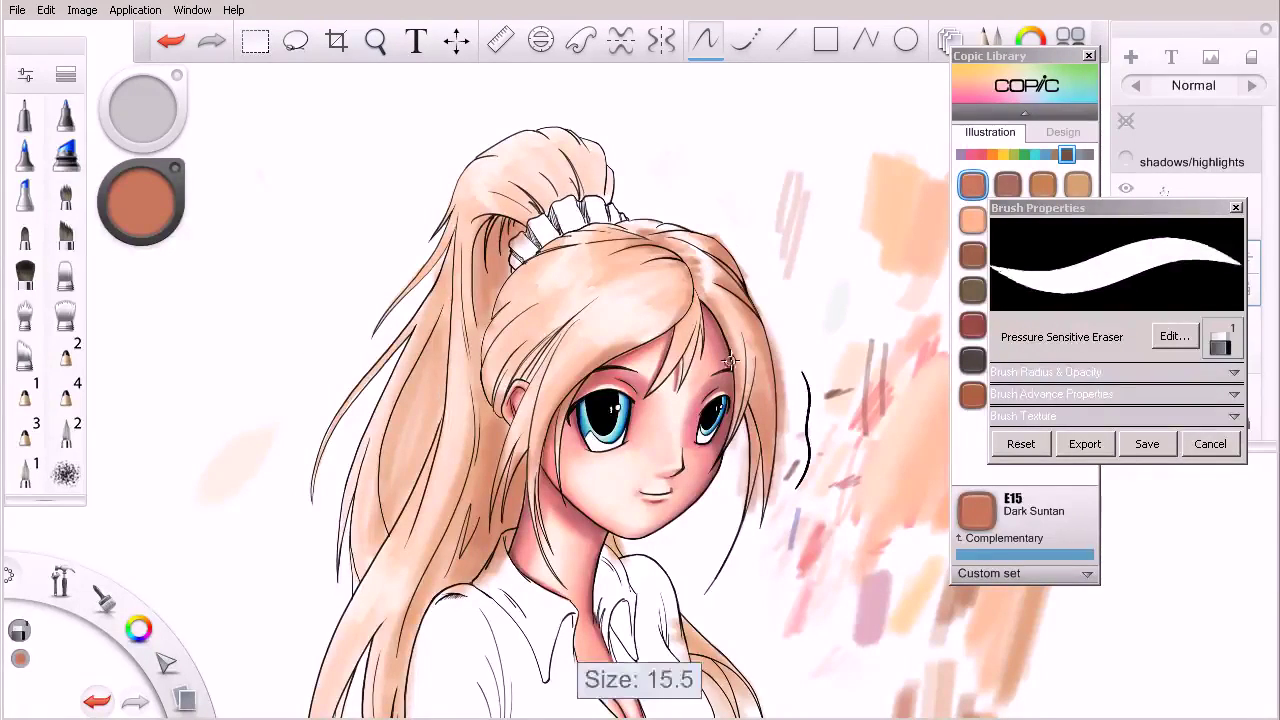
drag(758, 301, 785, 401)
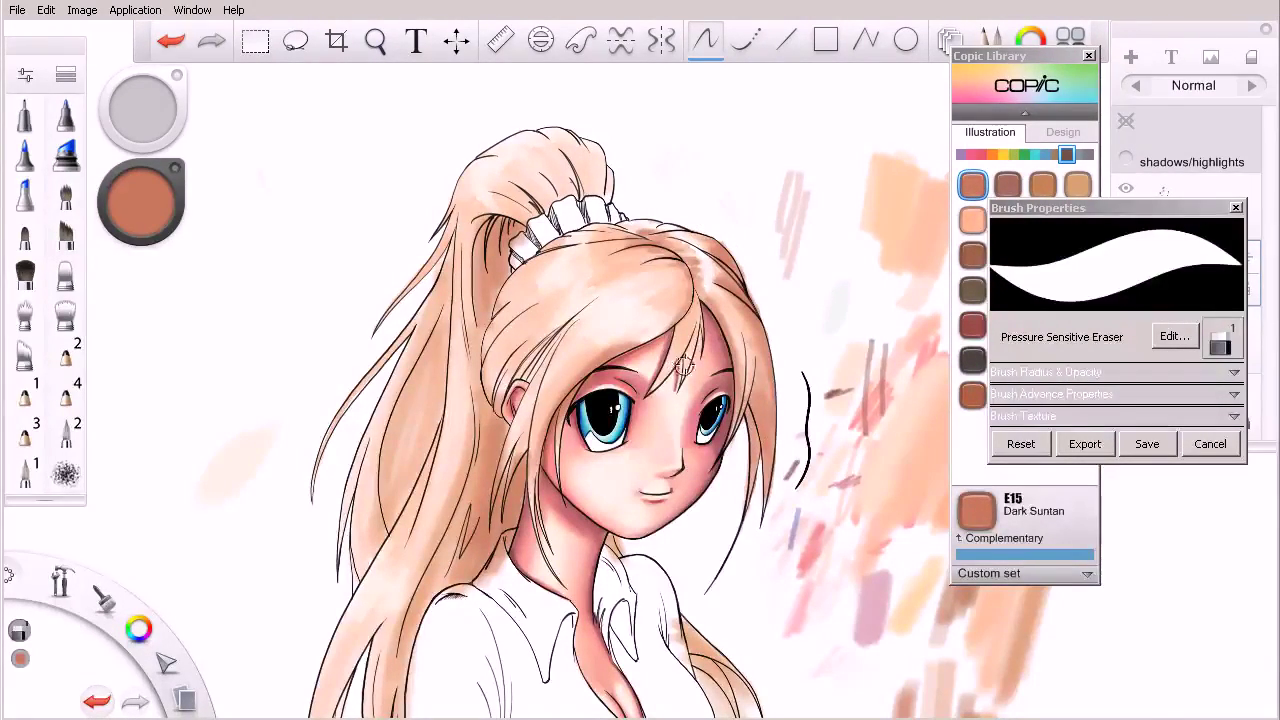
key(e)
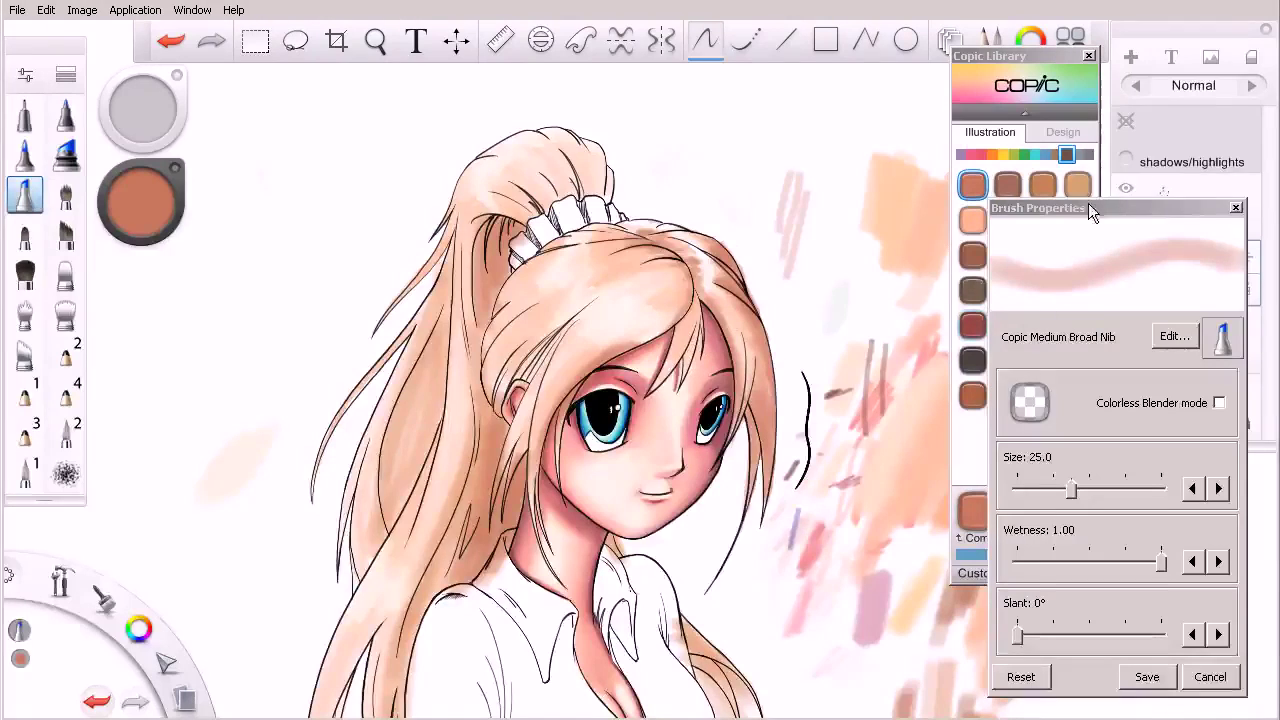
Paint a test swatch of E17 Reddish Brass beside the lower brown swatches.
click(1071, 97)
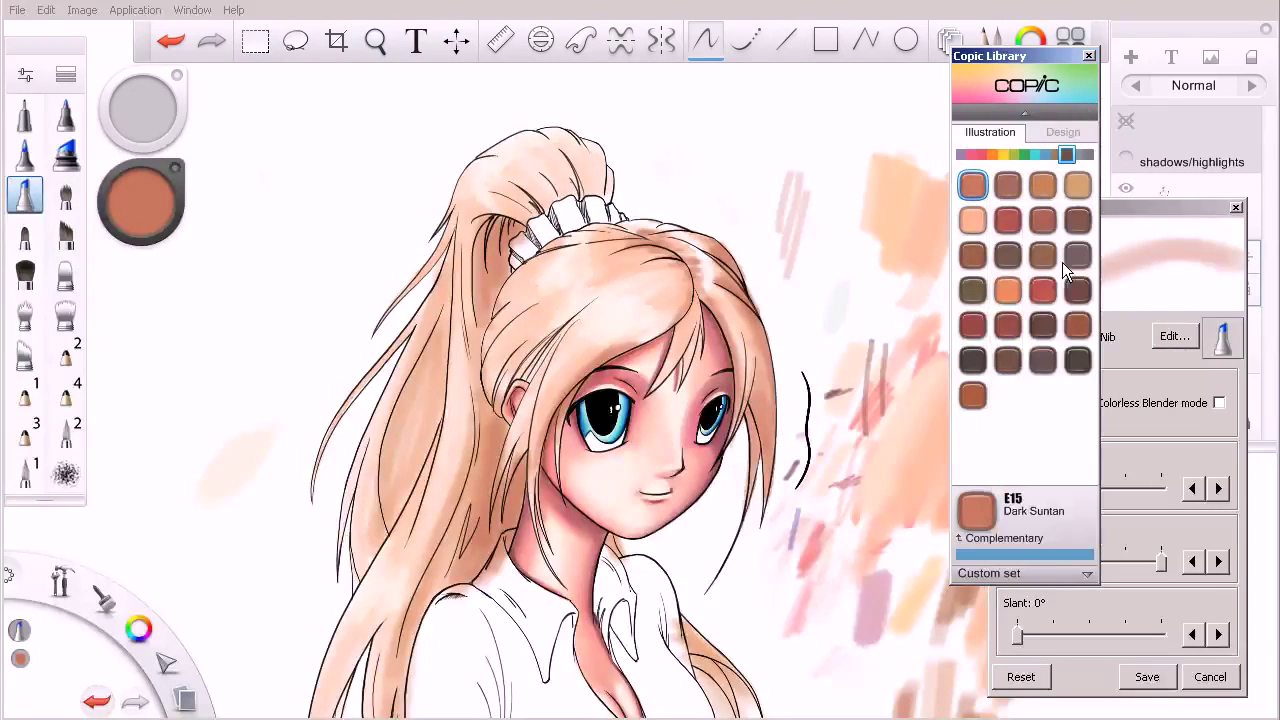
click(1013, 223)
key(space)
drag(943, 629, 912, 630)
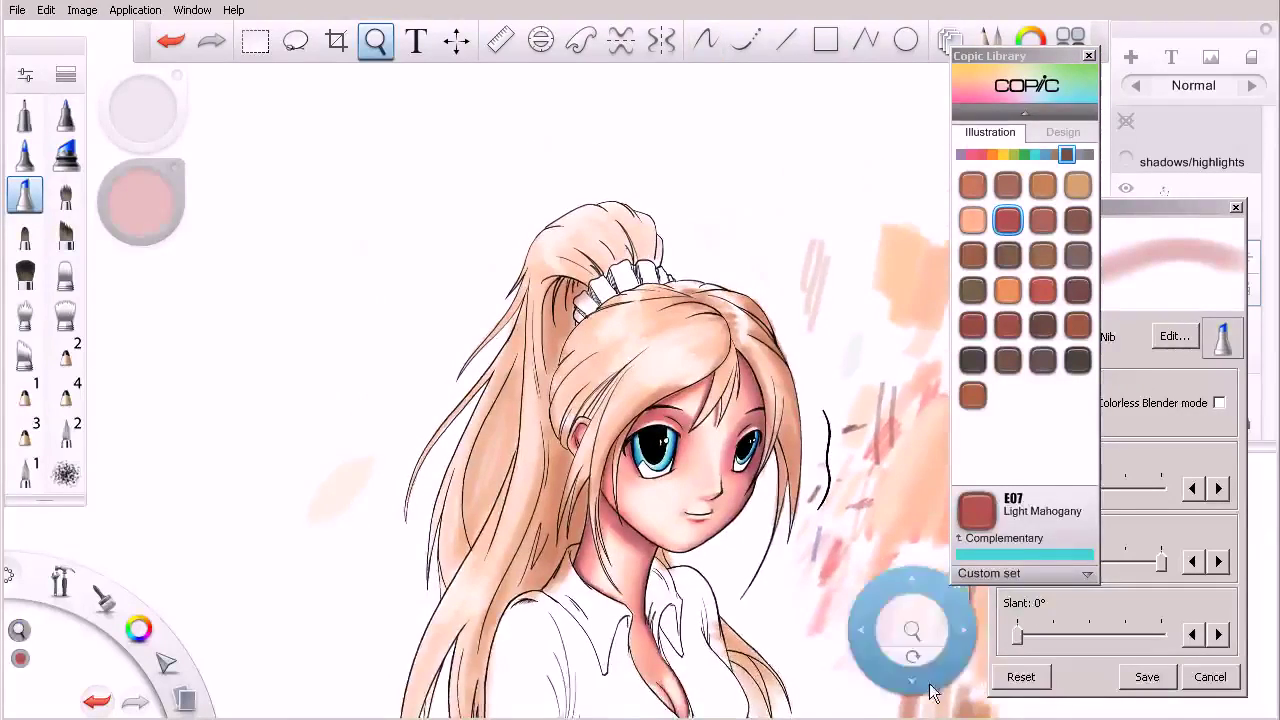
drag(930, 685, 799, 528)
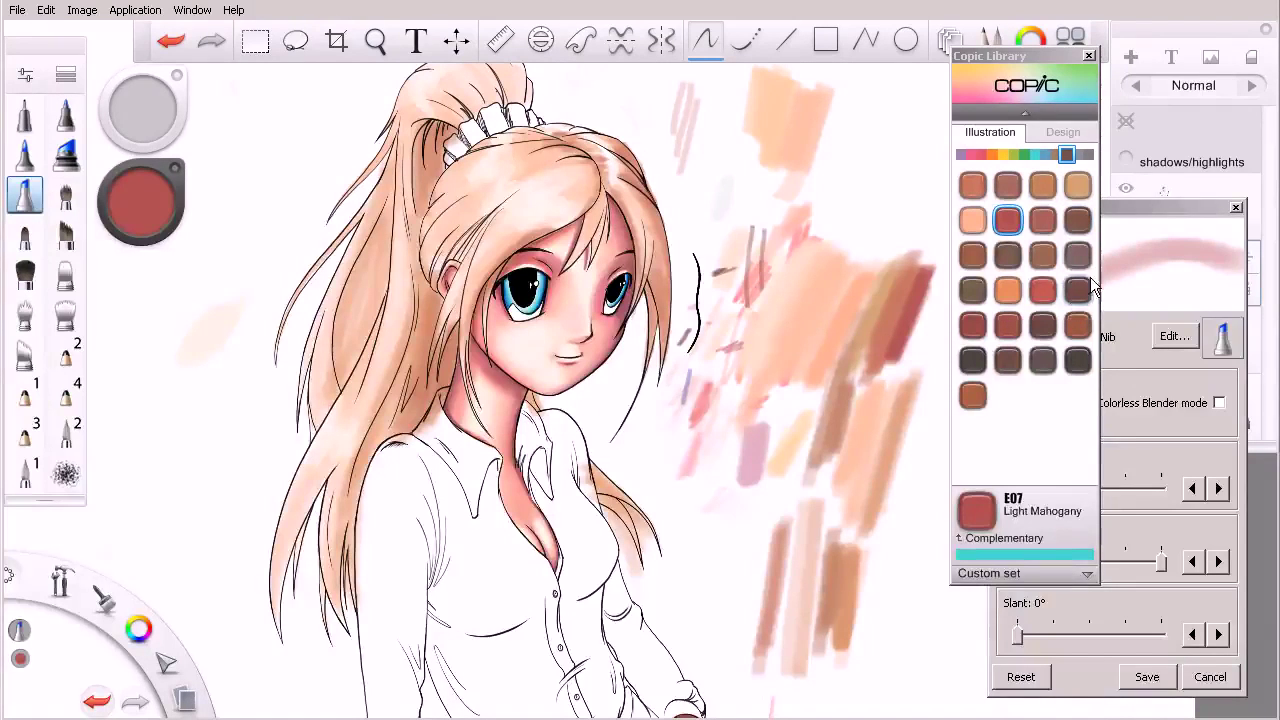
click(1042, 219)
drag(877, 574, 895, 548)
mouse_move(868, 650)
mouse_down()
mouse_move(900, 548)
mouse_move(886, 560)
mouse_up()
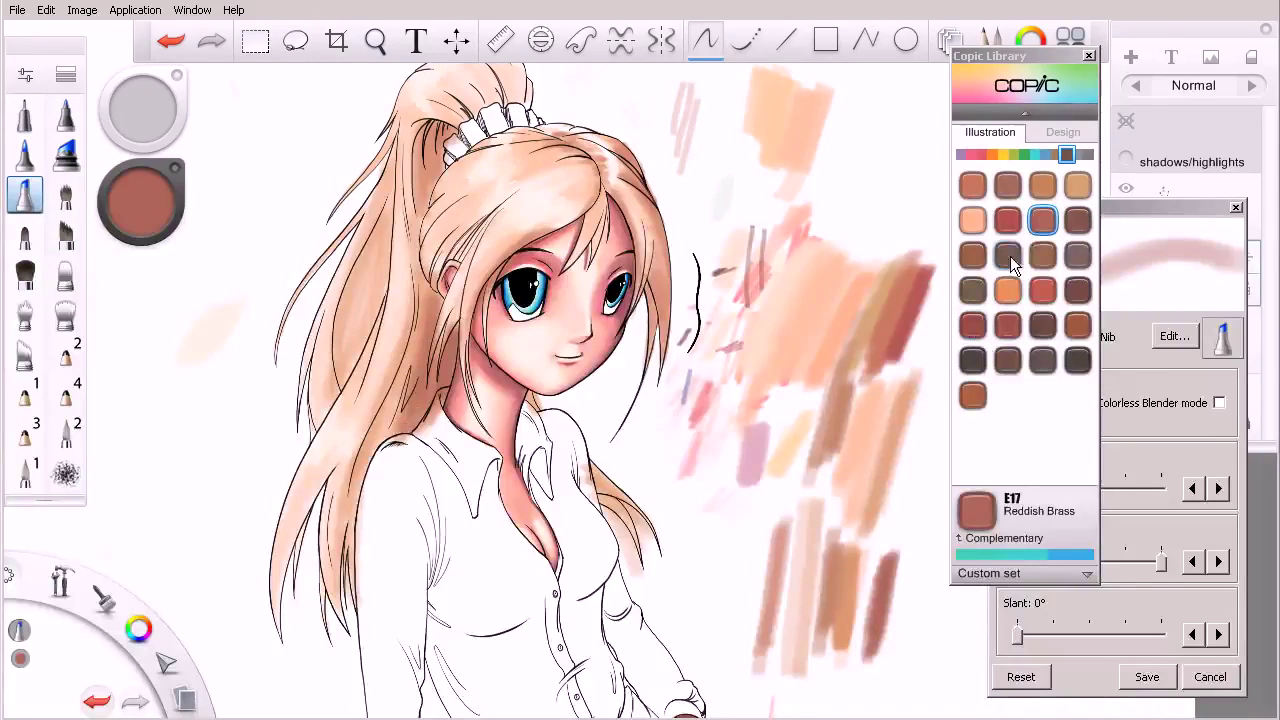
Try shading the ponytail with E07 Light Mahogany and undo the stroke.
click(1007, 220)
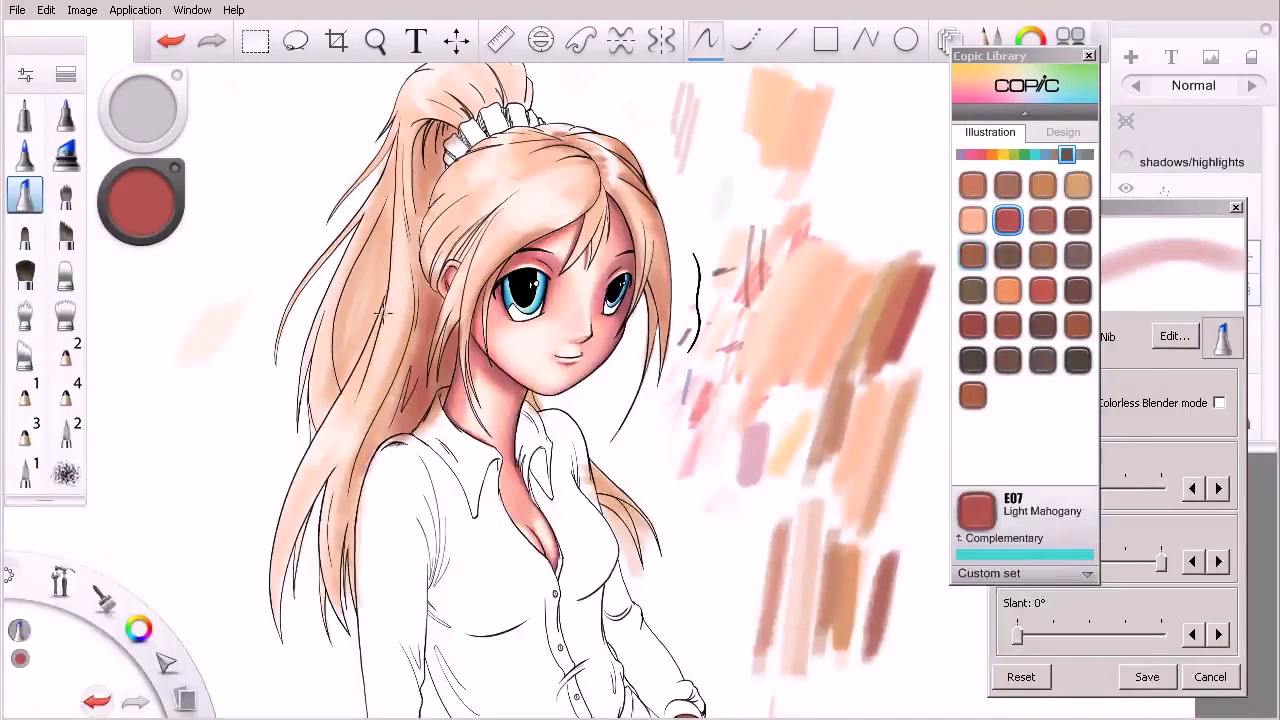
drag(395, 210, 336, 429)
key(ctrl+z)
Shade the inner strands of the ponytail with long E17 Reddish Brass strokes.
click(1042, 220)
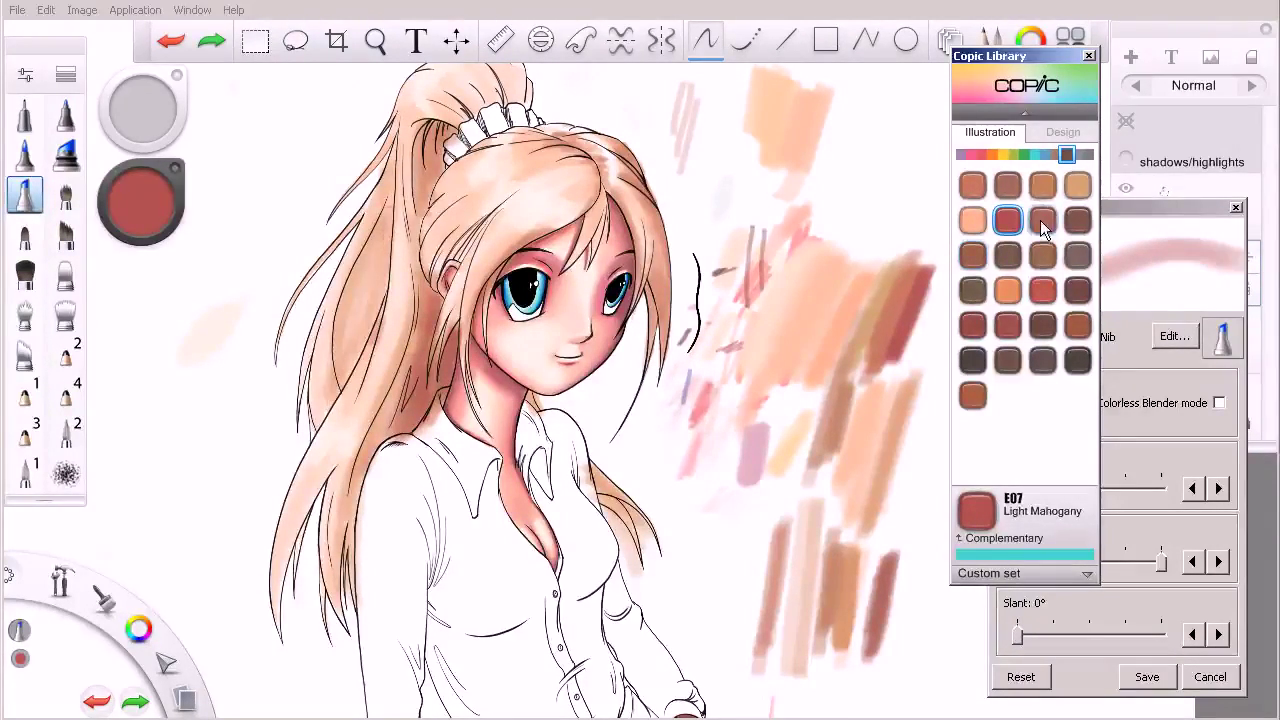
drag(390, 200, 350, 370)
mouse_move(379, 261)
mouse_down()
mouse_move(369, 330)
mouse_move(331, 412)
mouse_up()
drag(384, 229, 330, 438)
Layer E15 Dark Suntan over the ponytail shadow, undoing and repainting the last stroke.
click(972, 188)
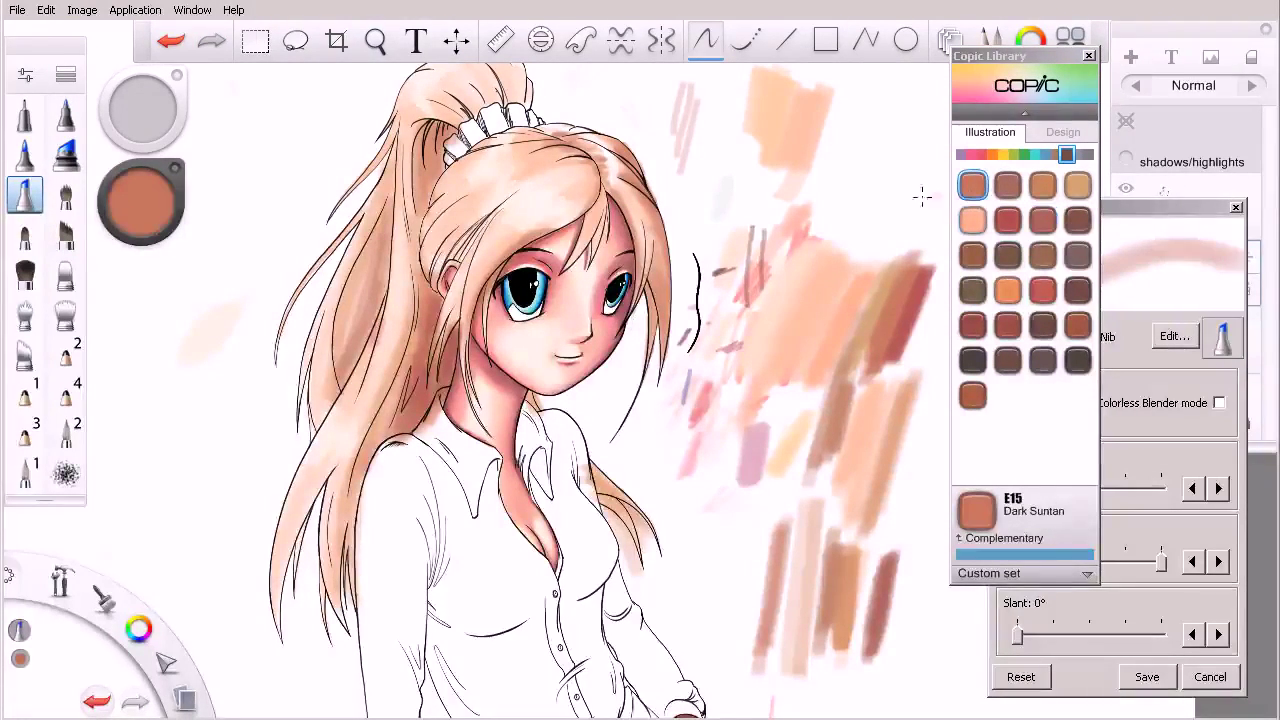
drag(368, 258, 342, 342)
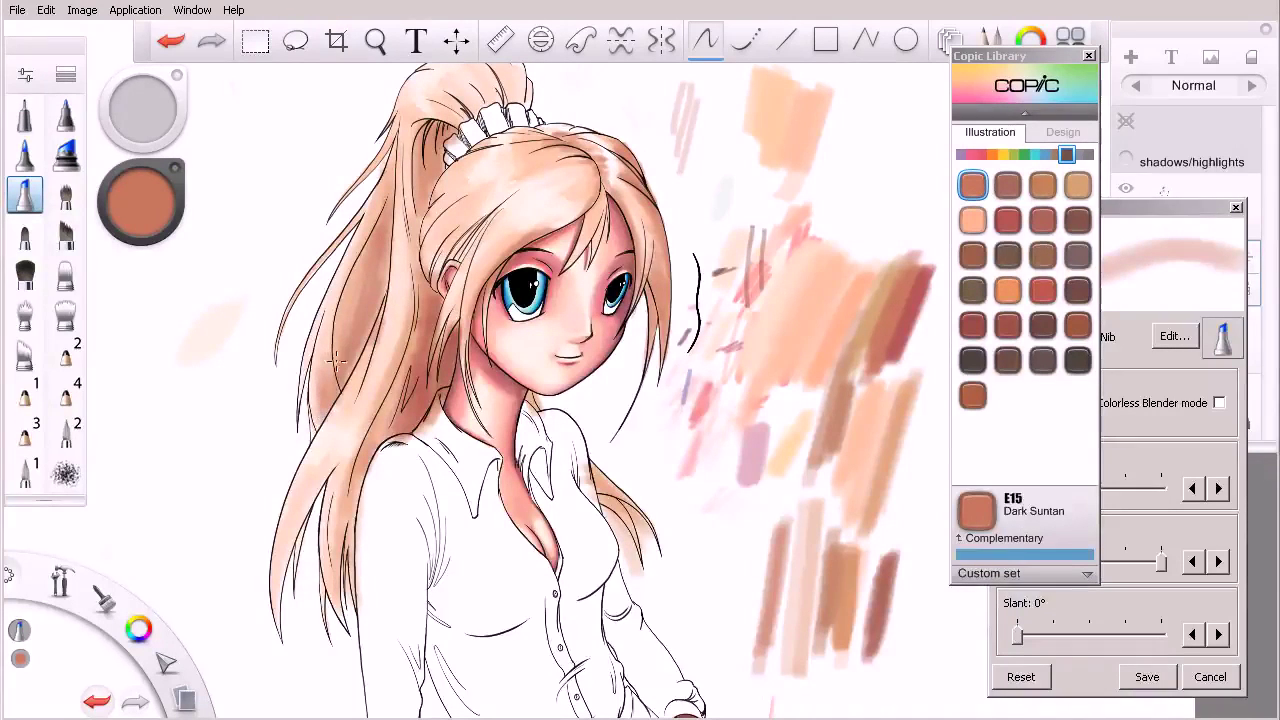
drag(317, 342, 325, 425)
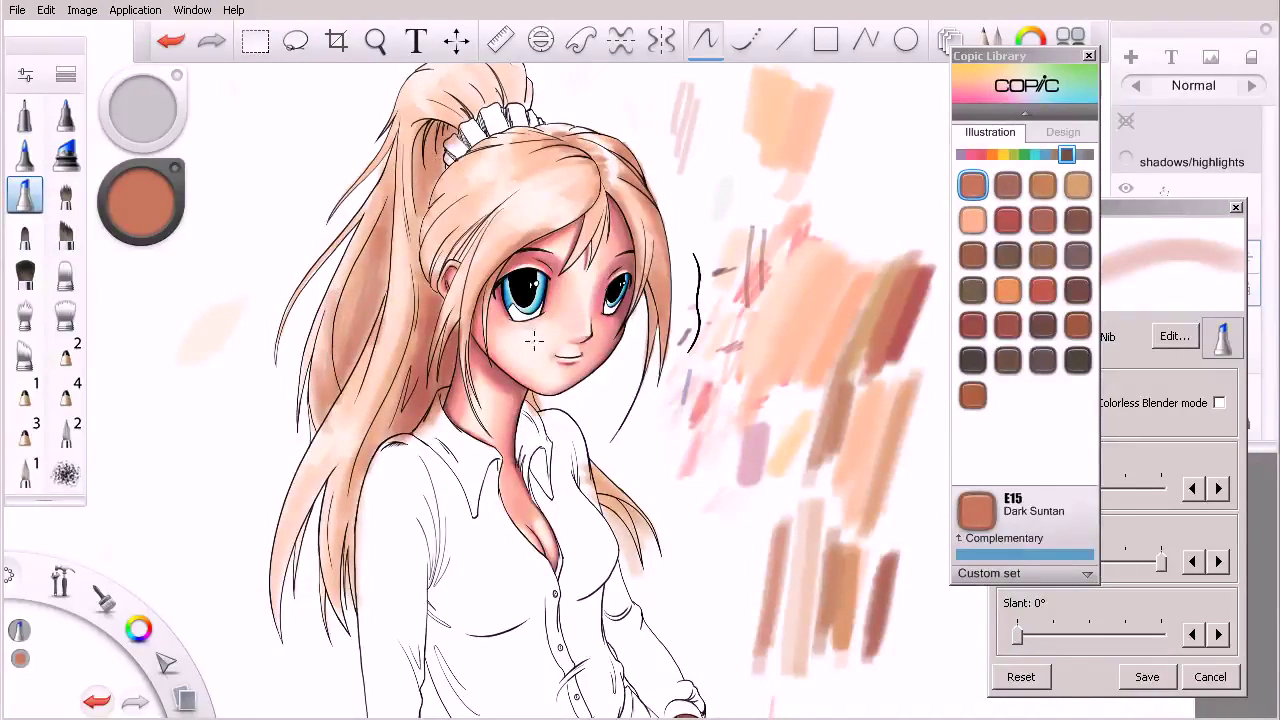
key(ctrl+z)
mouse_move(351, 273)
mouse_down()
mouse_move(336, 372)
mouse_move(350, 394)
mouse_up()
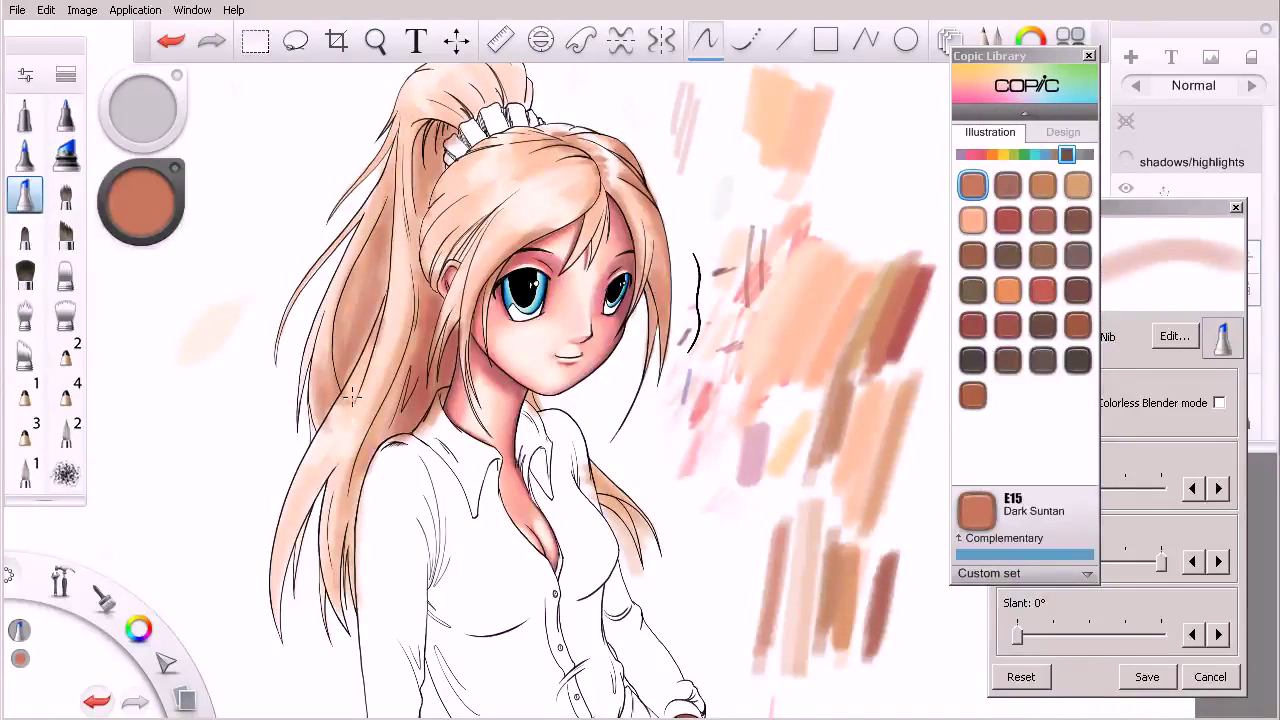
Darken the strands above the ear with E17 Reddish Brass at nib size 15.0 and blend them in Colorless Blender mode.
click(1167, 394)
click(1219, 402)
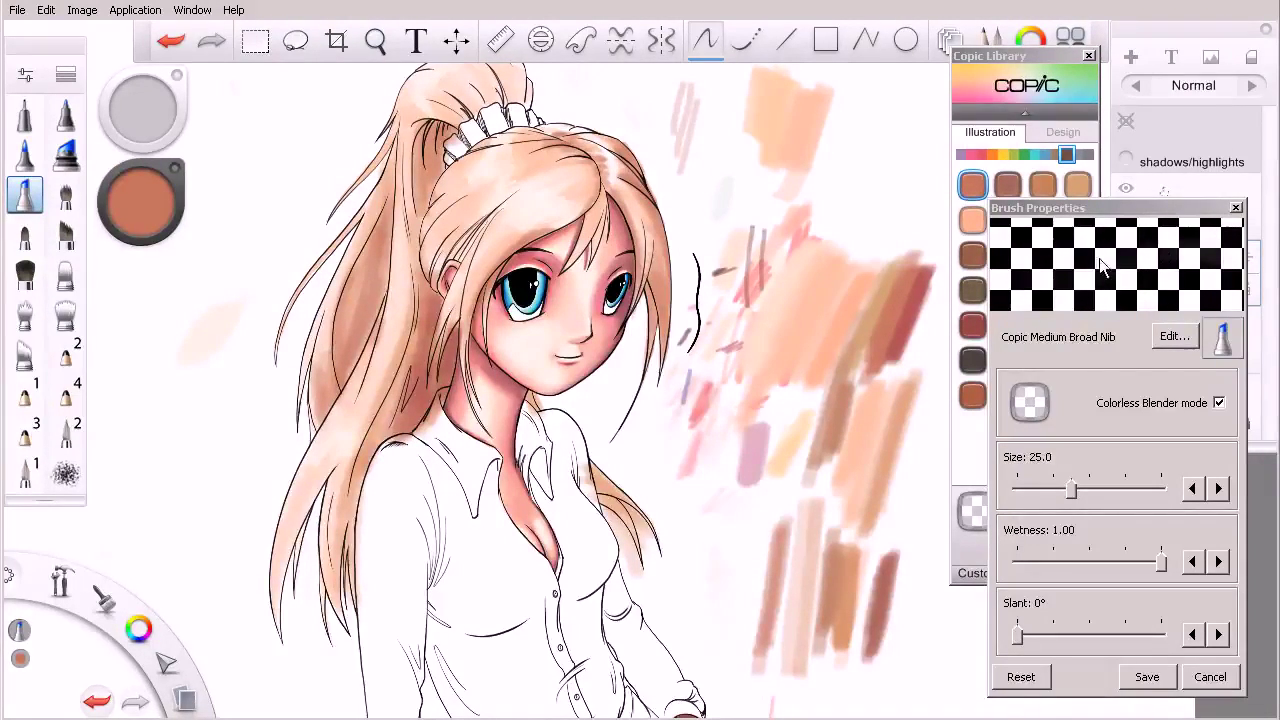
key(e)
click(1090, 161)
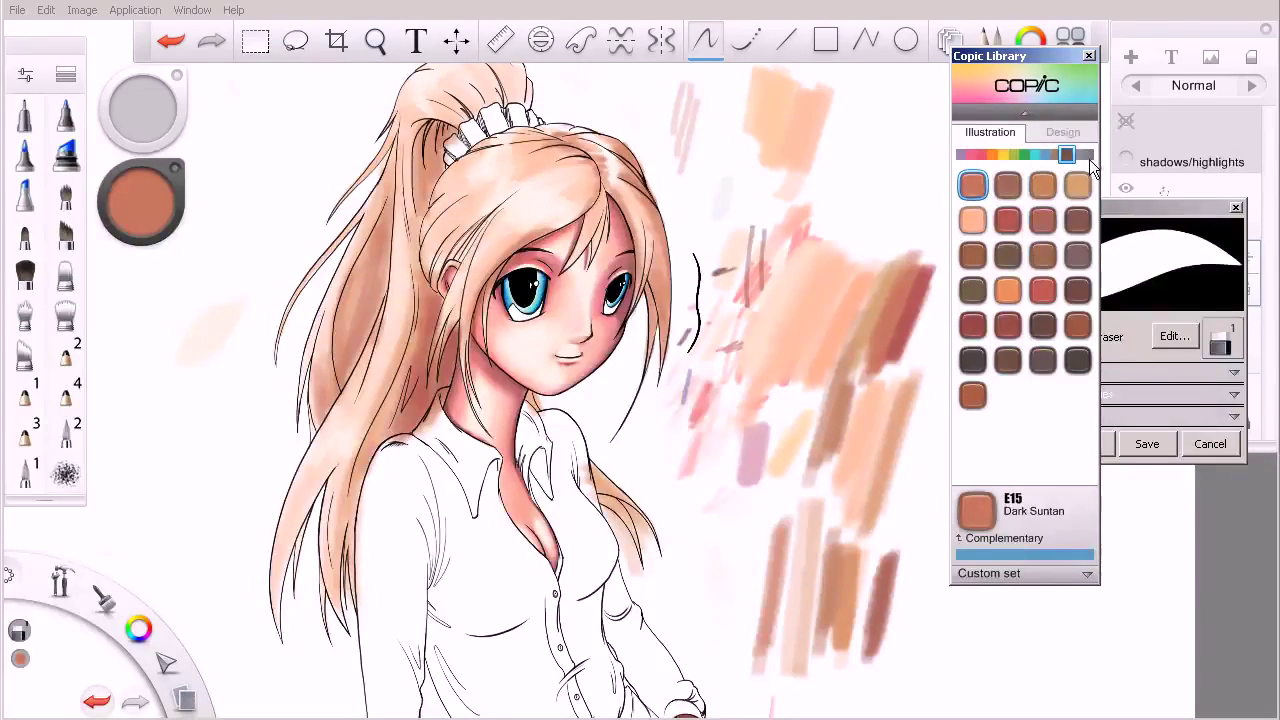
click(1044, 219)
scroll(522, 233, up, 2)
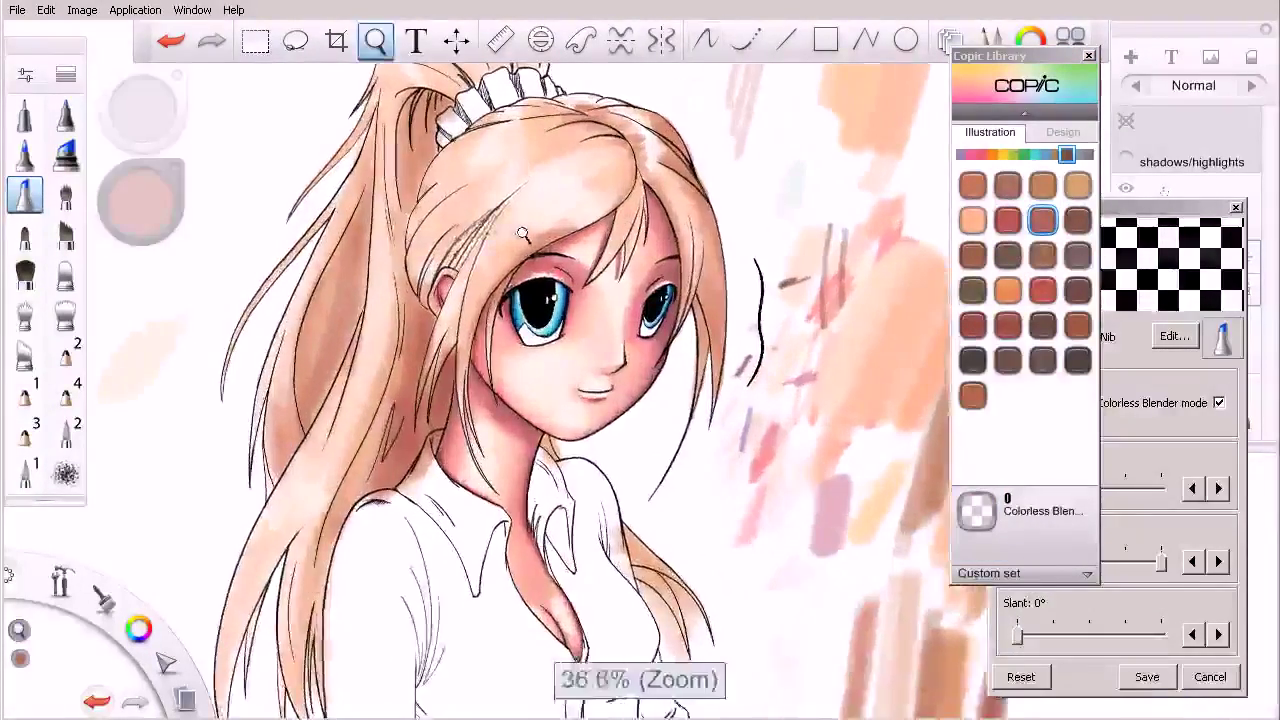
drag(522, 233, 530, 300)
click(1218, 403)
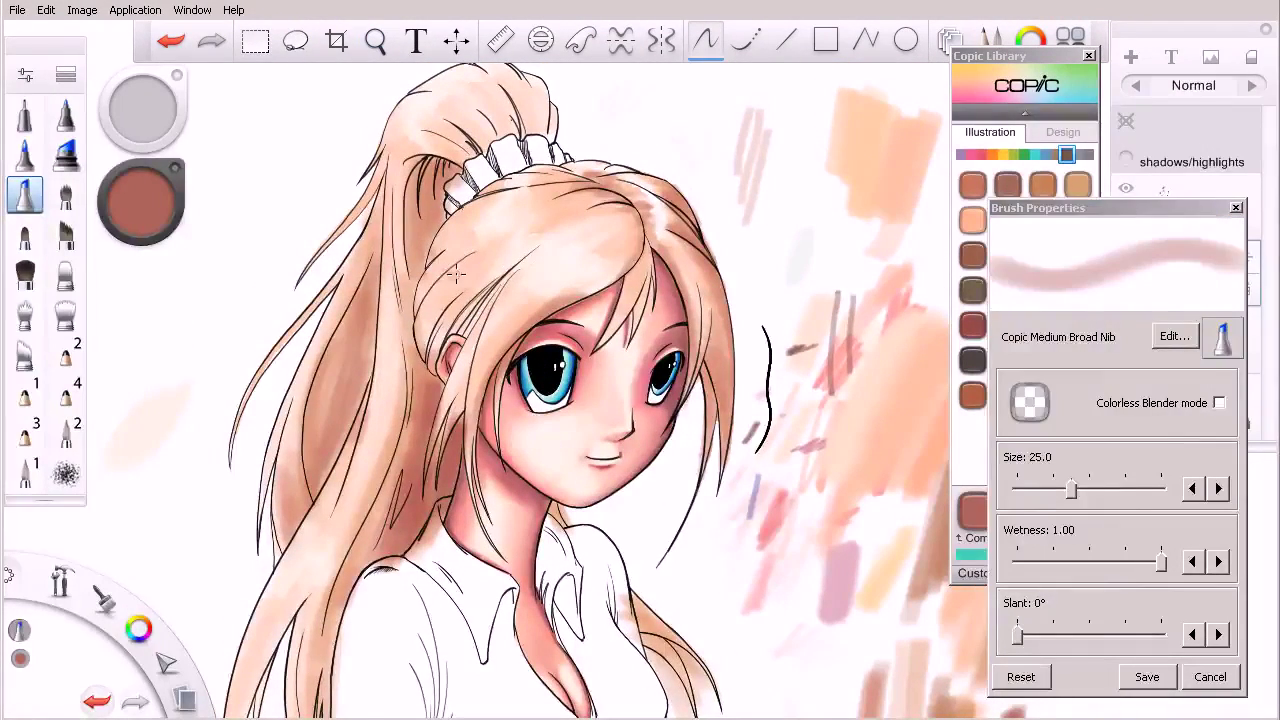
key(bracketleft)
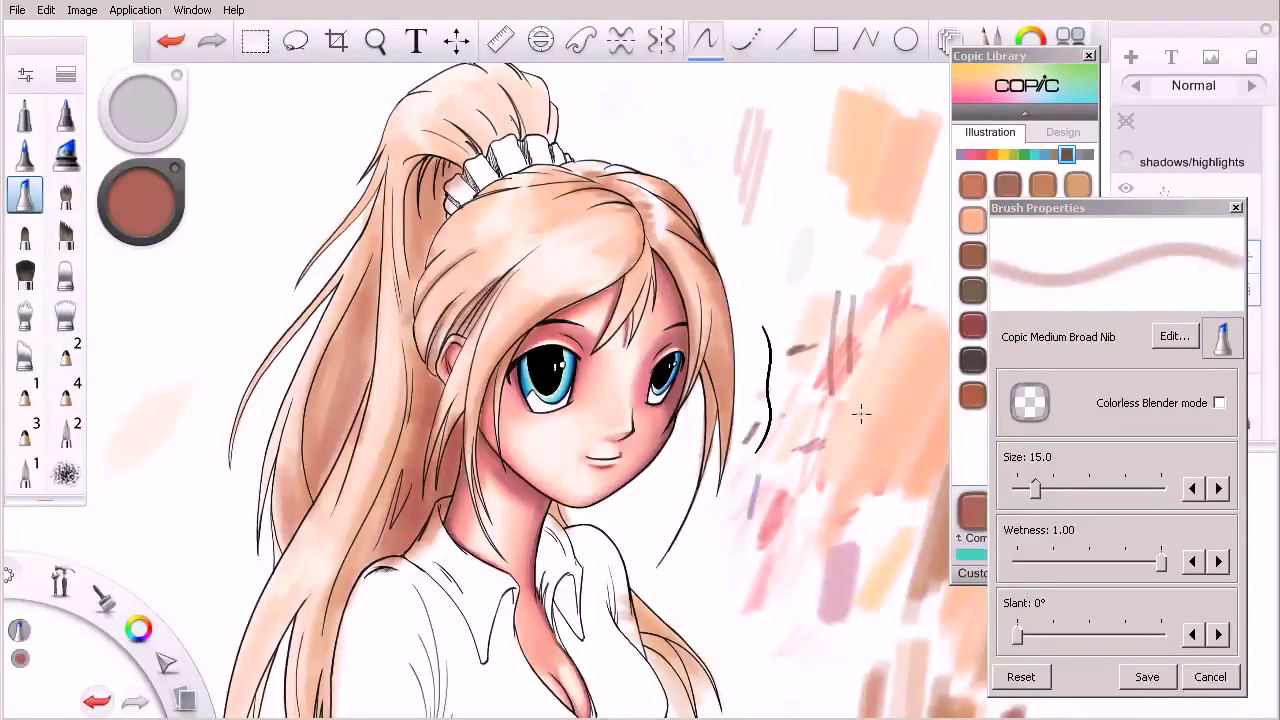
click(1219, 402)
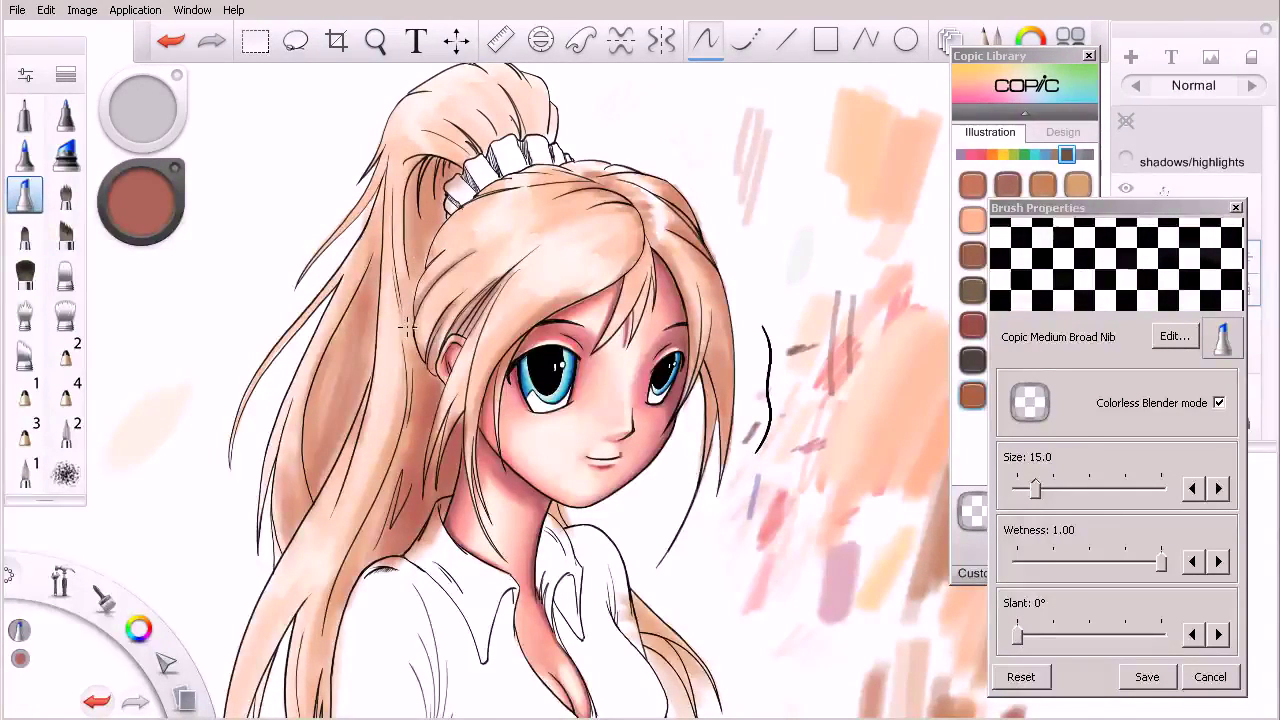
Shade the crown below the hair tie and the far side lock with E17 Reddish Brass, and blend the strokes in Colorless Blender mode.
click(1219, 402)
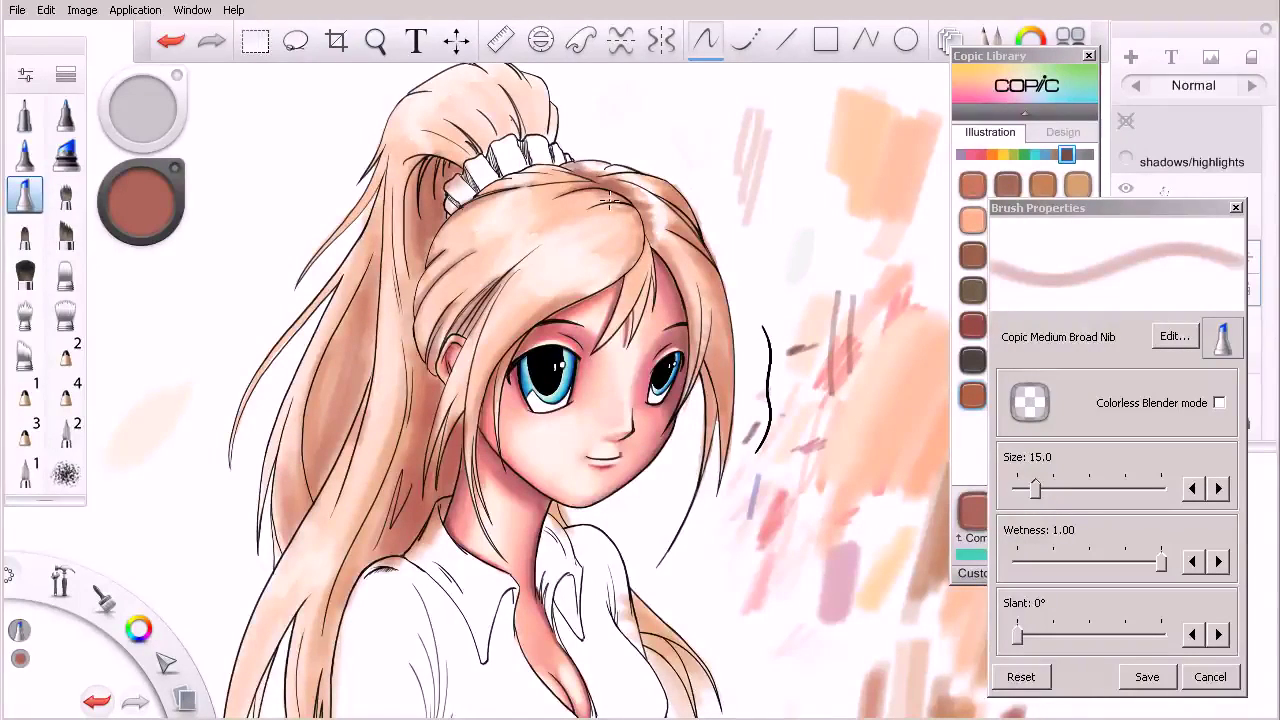
drag(550, 178, 618, 187)
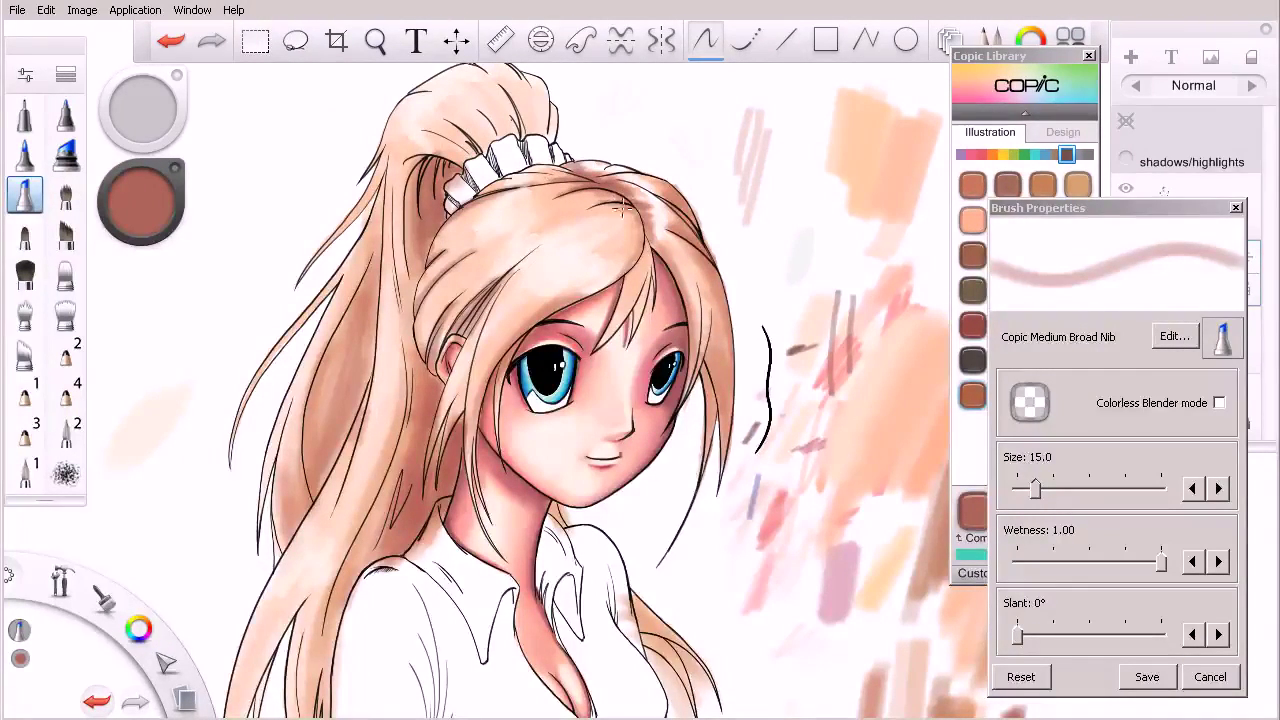
mouse_move(718, 275)
mouse_down()
mouse_move(726, 370)
mouse_move(720, 298)
mouse_move(693, 254)
mouse_move(733, 360)
mouse_move(714, 268)
mouse_up()
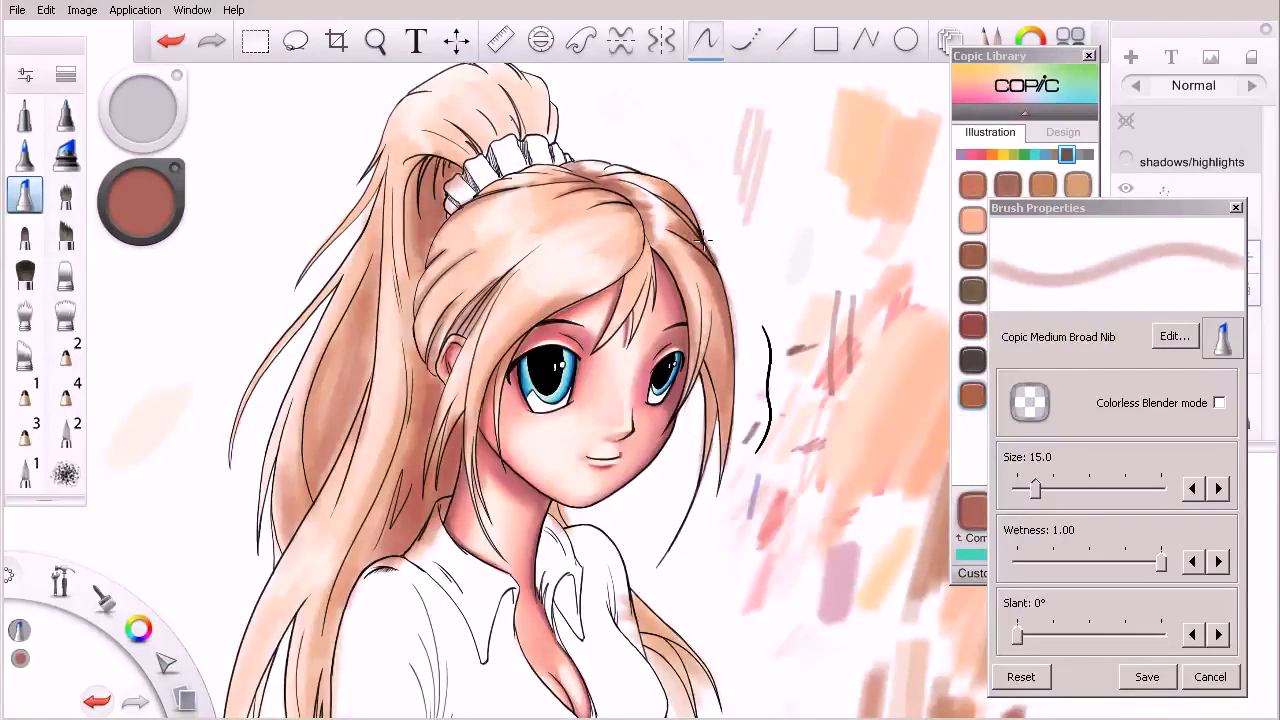
drag(717, 413, 706, 362)
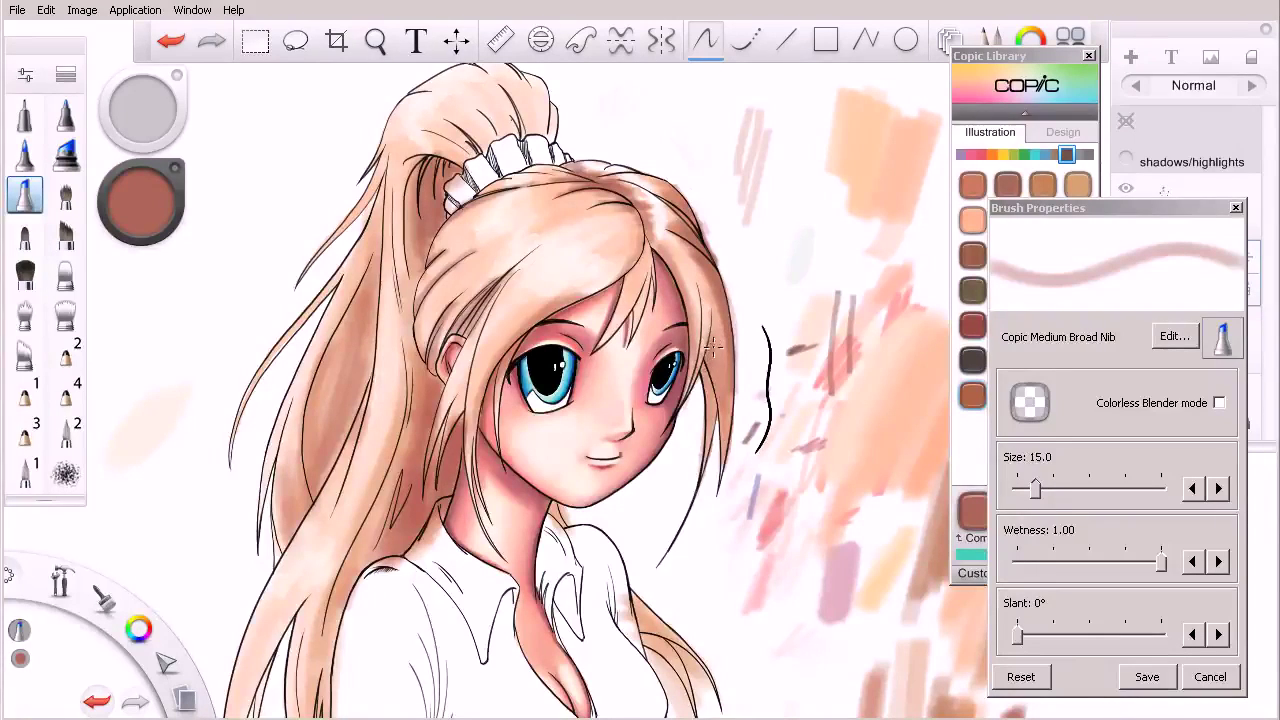
drag(716, 431, 716, 400)
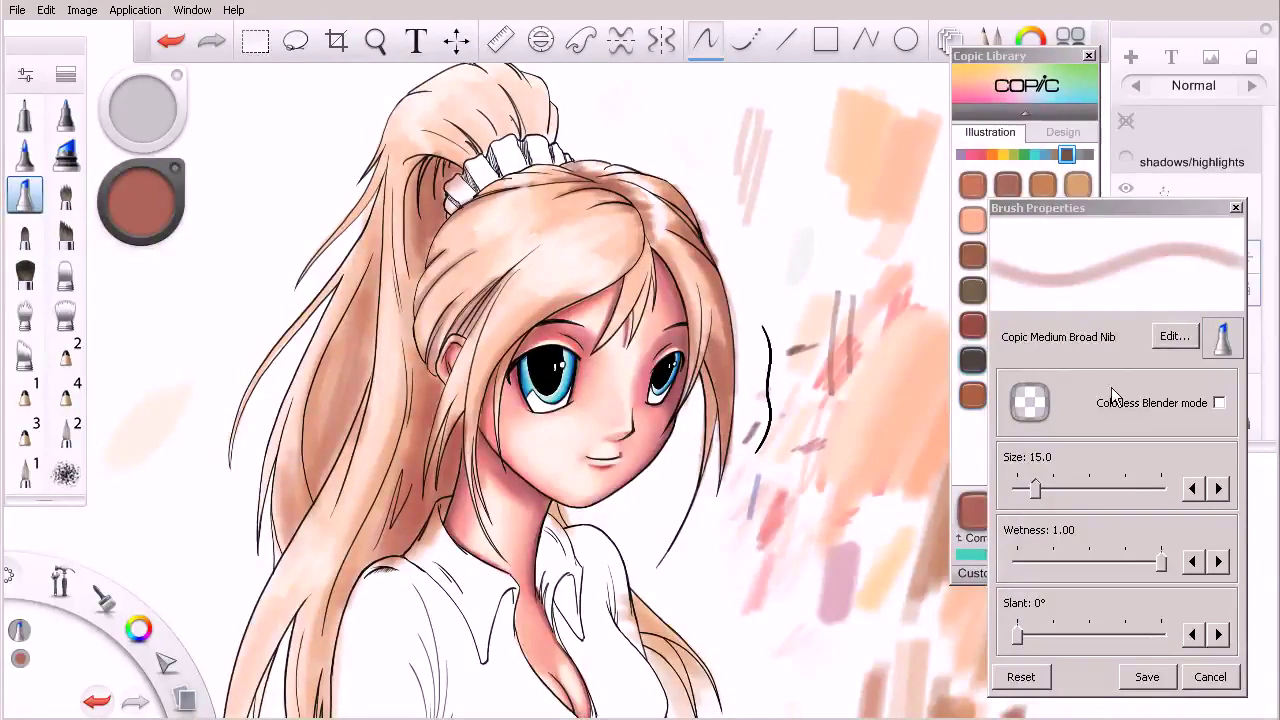
click(1219, 402)
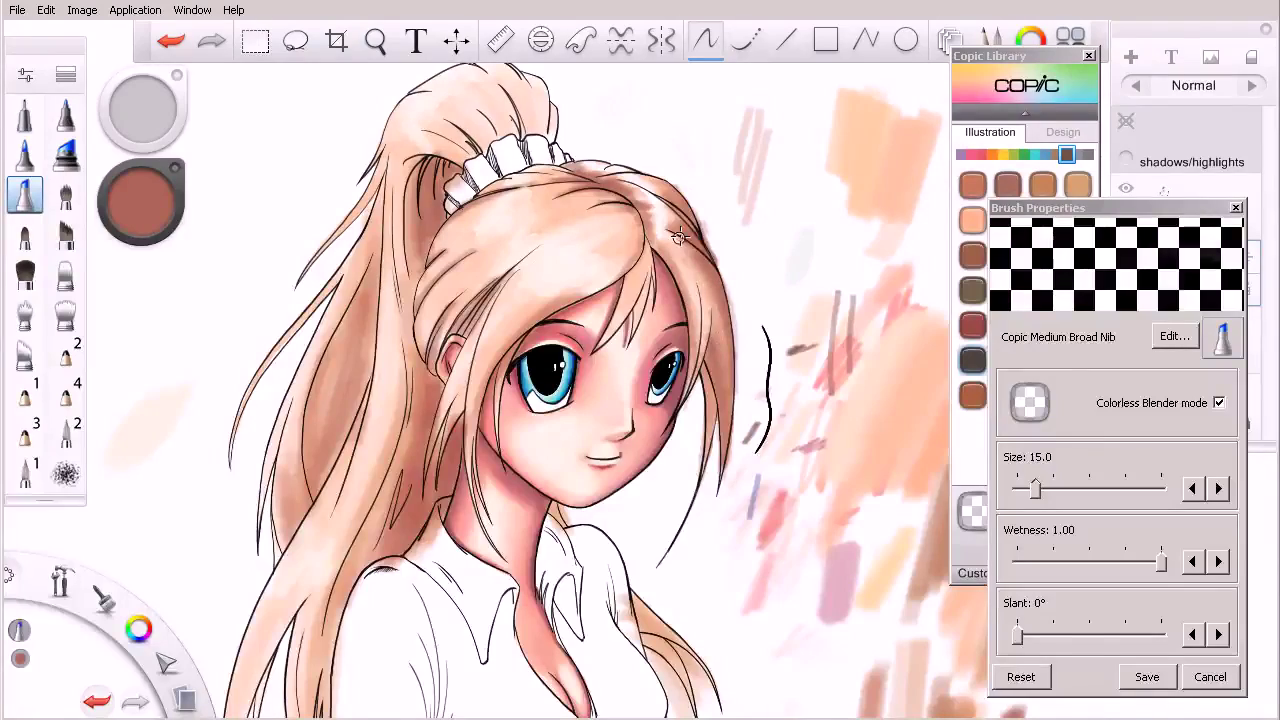
Shade the hair lock emerging behind the far shoulder with E17 Reddish Brass and switch to Colorless Blender mode to soften it.
click(1138, 403)
mouse_move(703, 367)
mouse_down()
mouse_move(712, 432)
mouse_move(591, 480)
mouse_move(458, 473)
mouse_up()
key(space)
key(space)
drag(690, 521, 788, 608)
drag(788, 608, 738, 486)
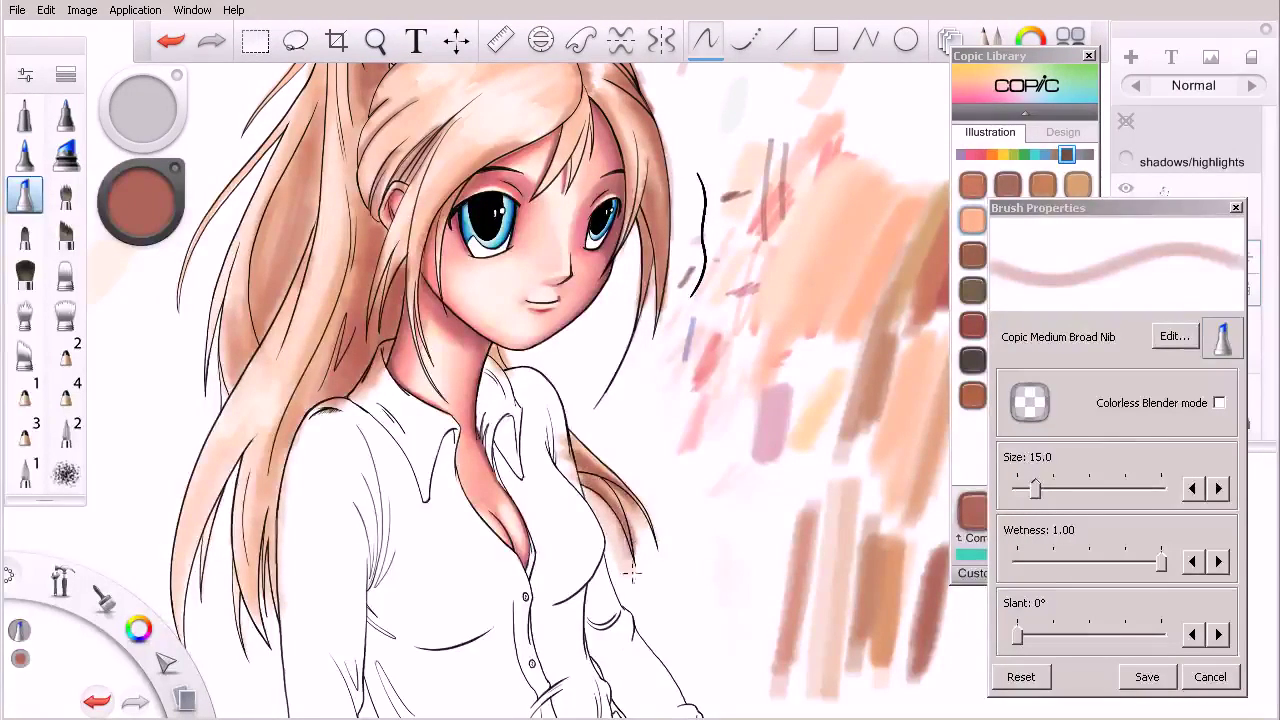
click(1219, 402)
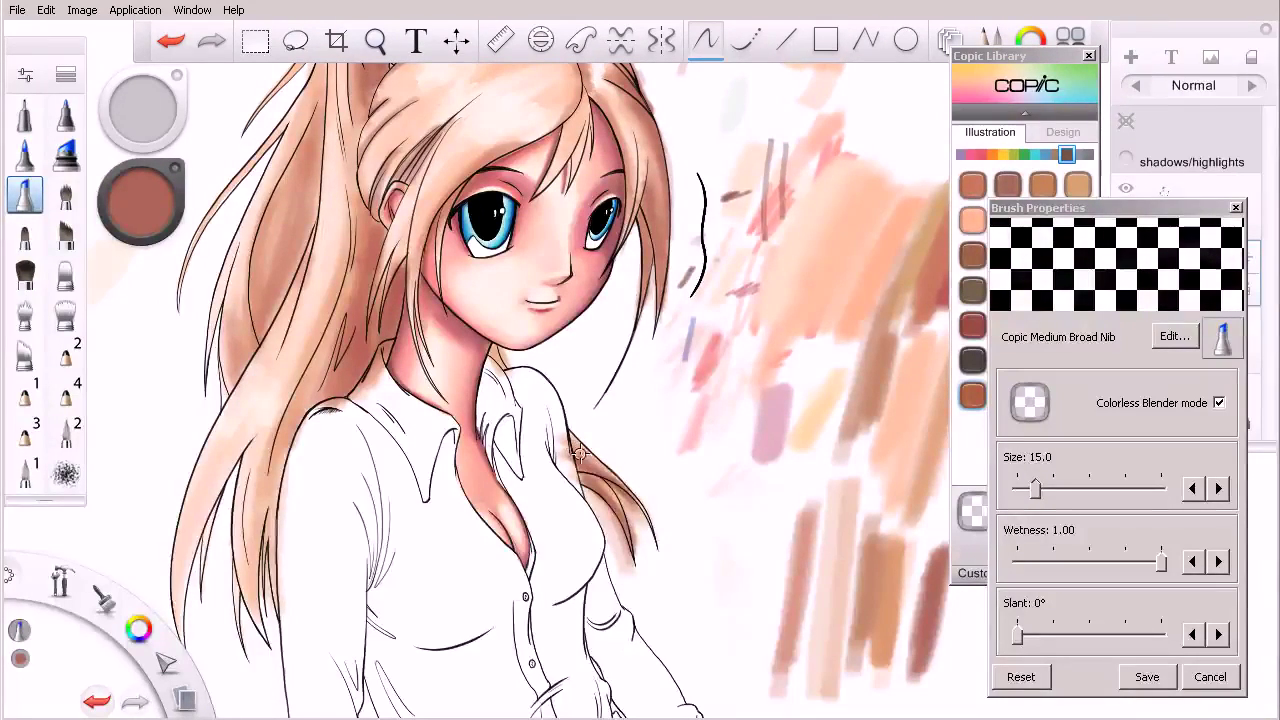
Darken the hair strands beside the neck and below the ear with E17 Reddish Brass, and soften them in Colorless Blender mode.
click(1152, 404)
mouse_move(495, 360)
mouse_down()
mouse_move(498, 343)
mouse_move(501, 365)
mouse_up()
mouse_move(402, 279)
mouse_down()
mouse_move(372, 329)
mouse_move(382, 285)
mouse_up()
key(space)
drag(444, 214, 425, 370)
drag(421, 312, 492, 331)
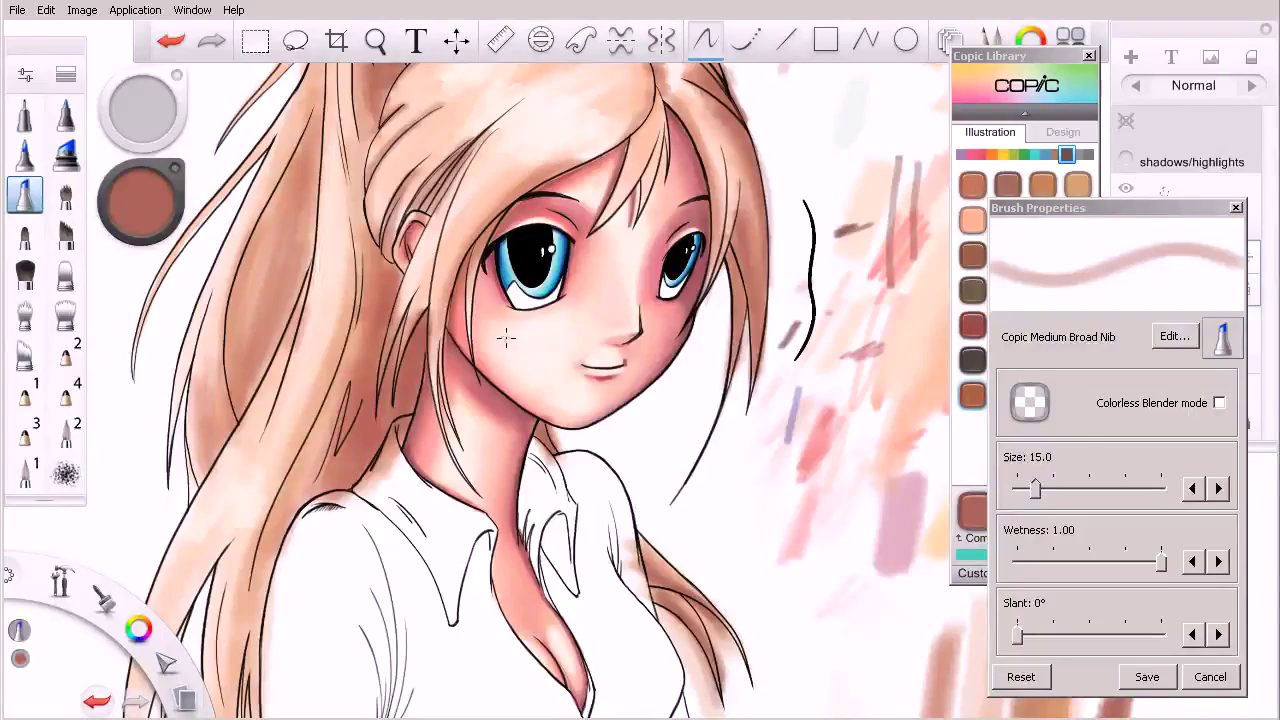
key(space)
mouse_move(424, 181)
mouse_down()
mouse_move(391, 212)
mouse_move(471, 271)
mouse_move(462, 281)
mouse_up()
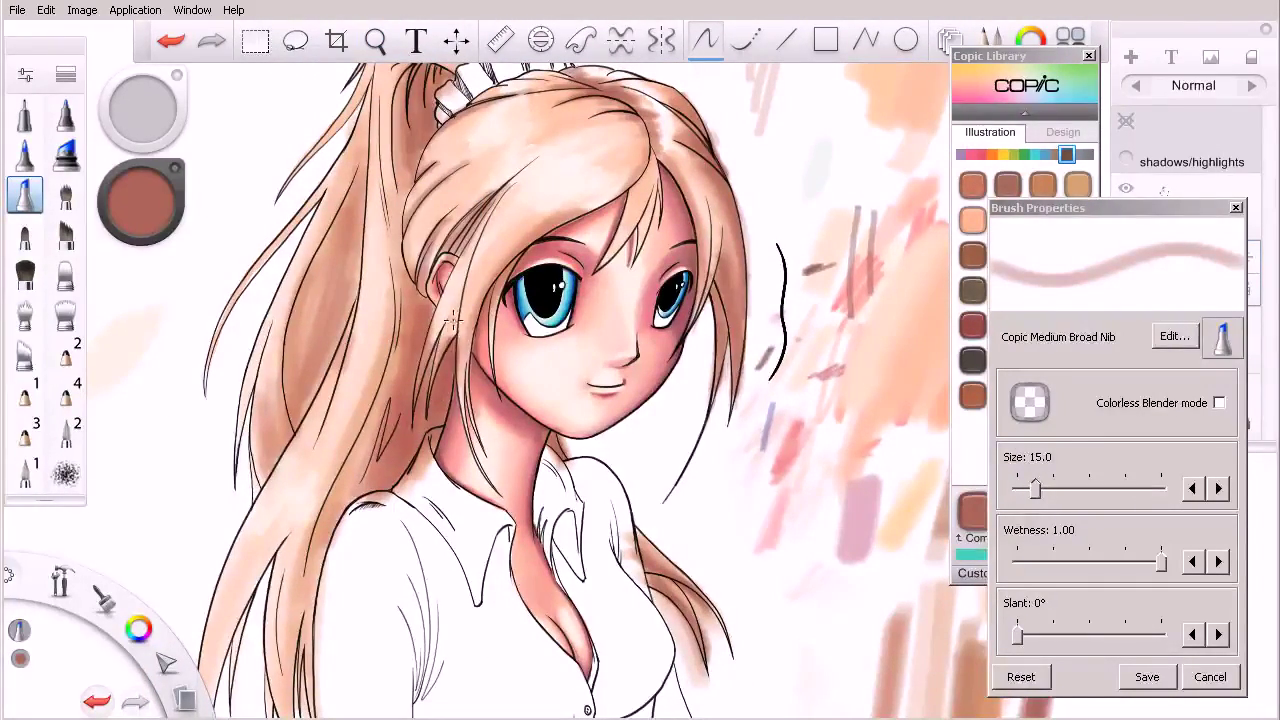
click(1134, 405)
Switch to the Copic Super Brush Nib, test a thick stroke beside the figure, and reduce the nib size to 5.0.
click(27, 158)
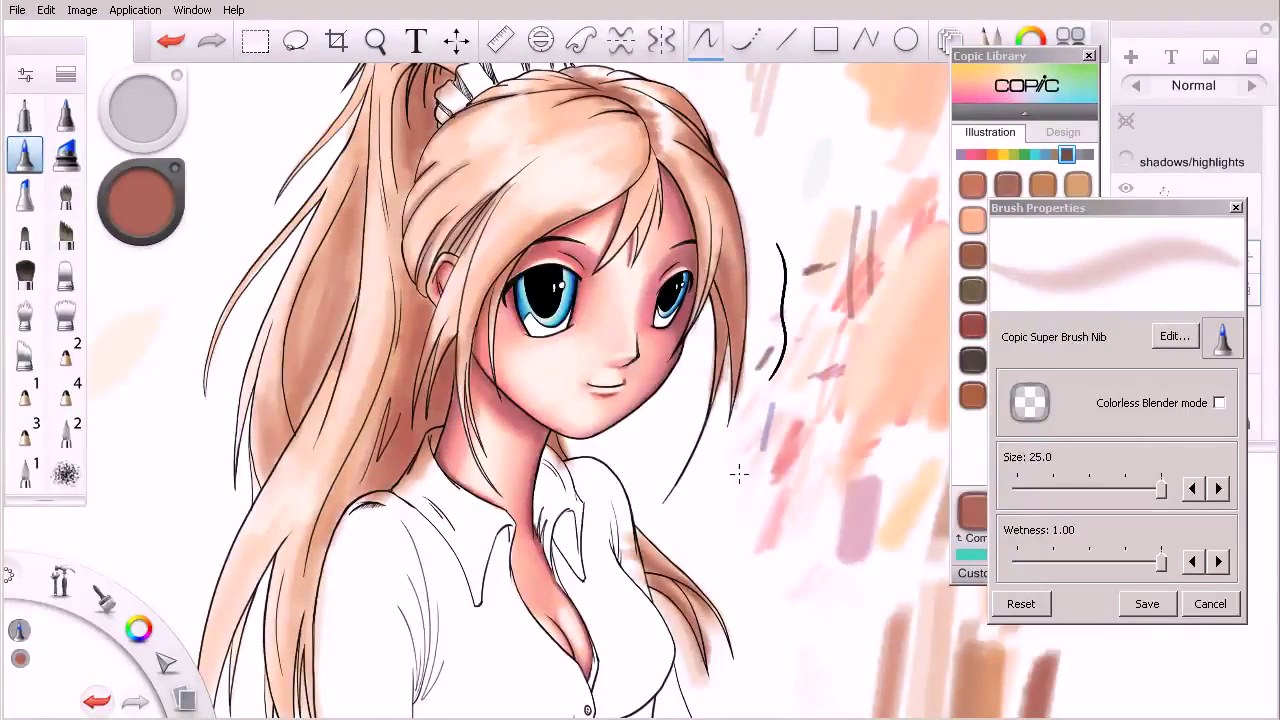
drag(738, 474, 737, 500)
key(b)
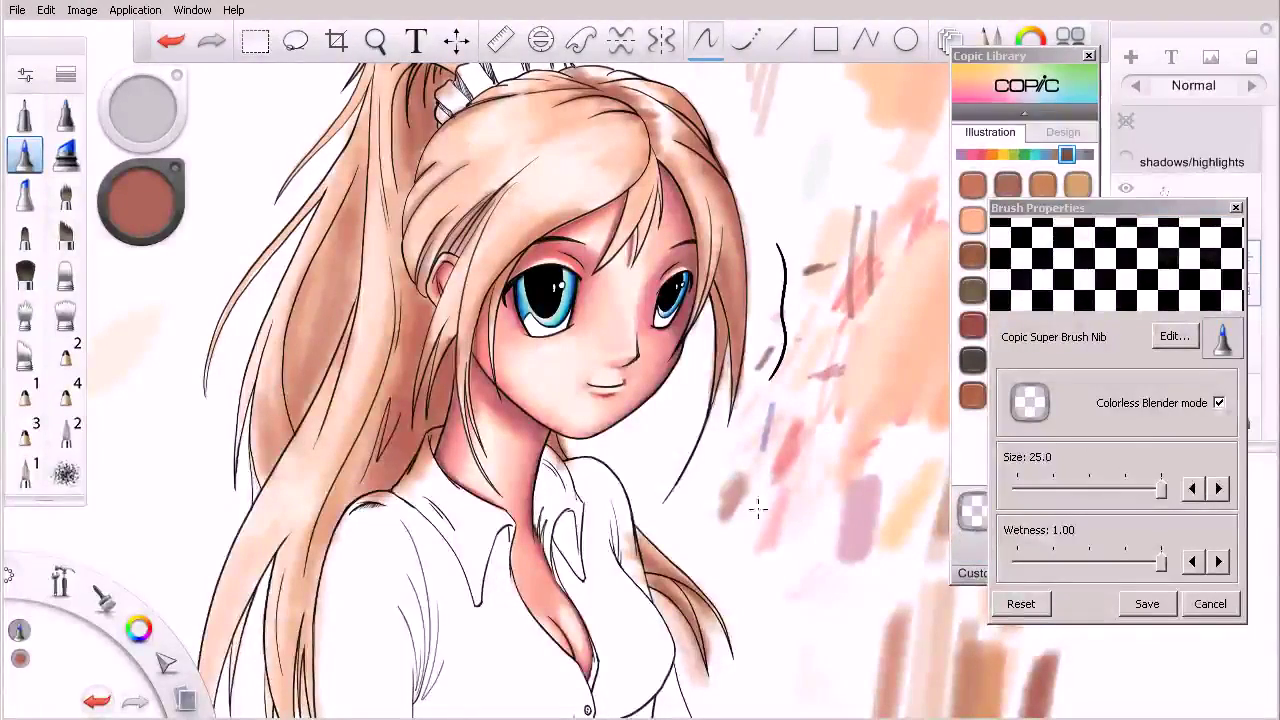
key(bracketleft)
key(bracketleft)
key(bracketleft)
key(bracketleft)
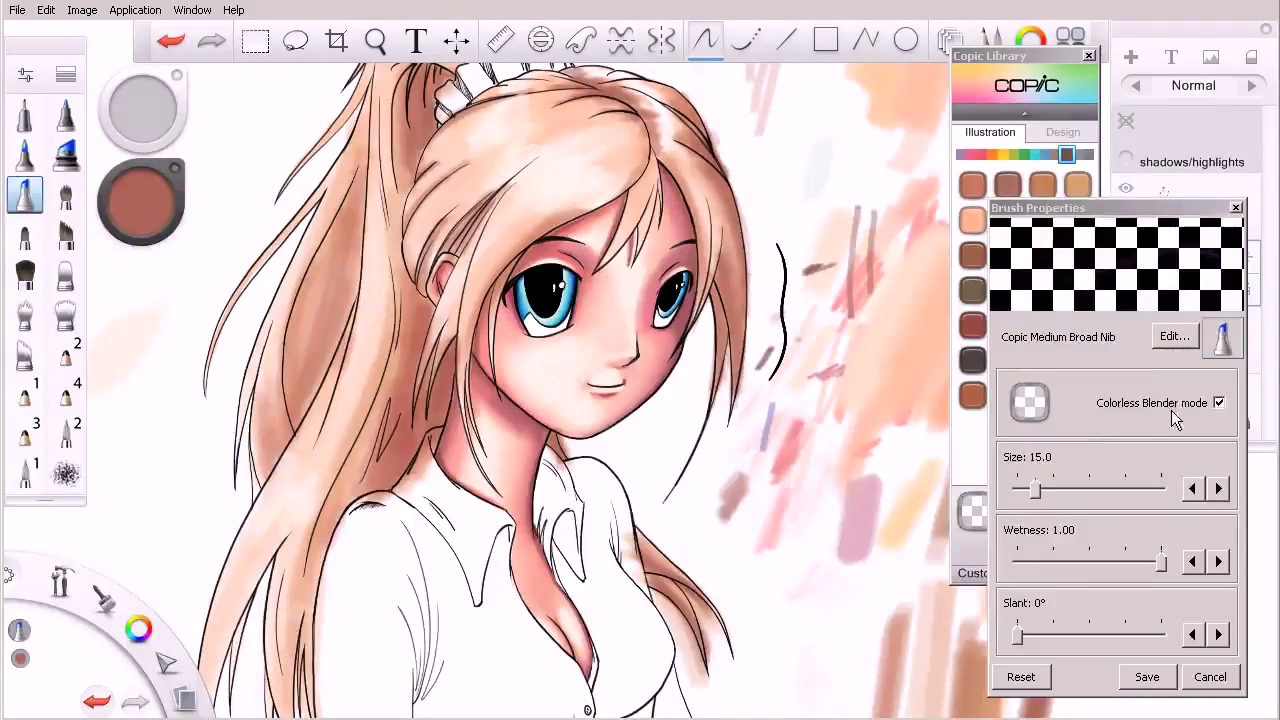
Shade the lower ends of the ponytail with E17 Reddish Brass using the Medium Broad Nib, and blend them in Colorless Blender mode.
click(1218, 403)
mouse_move(820, 515)
mouse_down()
mouse_move(828, 540)
mouse_move(815, 562)
mouse_up()
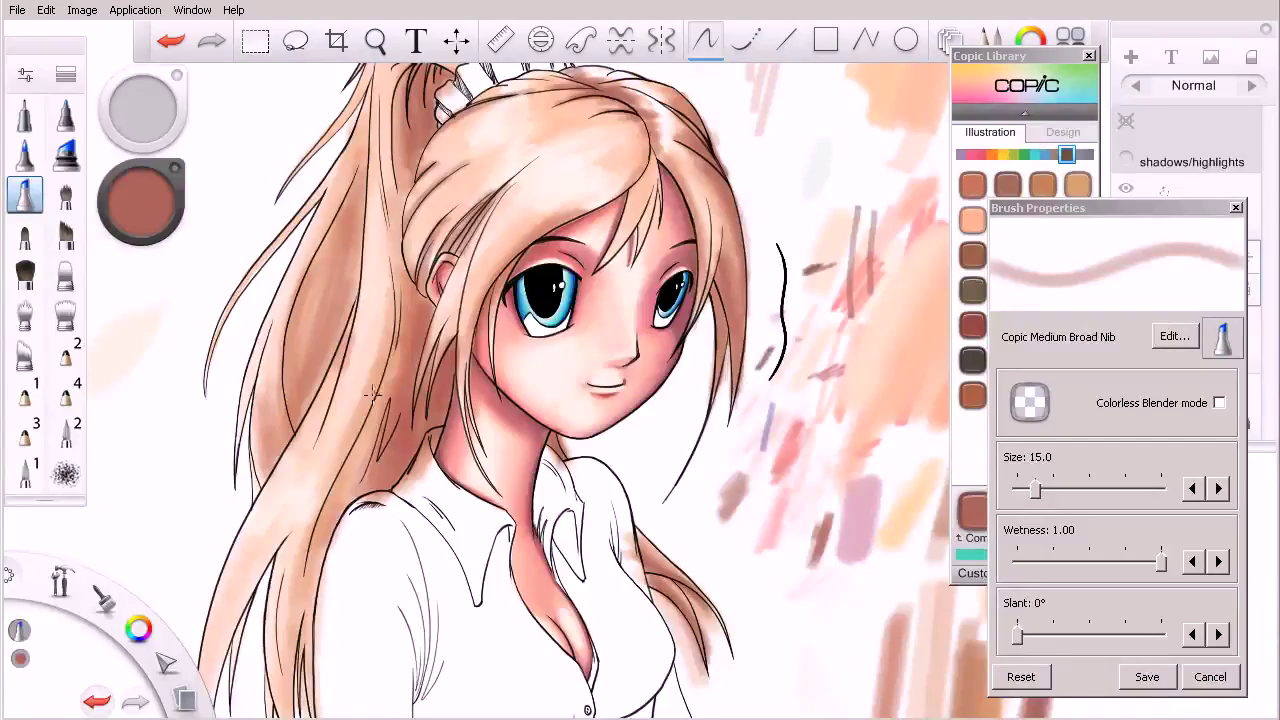
key(space)
mouse_move(470, 420)
mouse_down()
mouse_move(490, 570)
mouse_move(498, 523)
mouse_up()
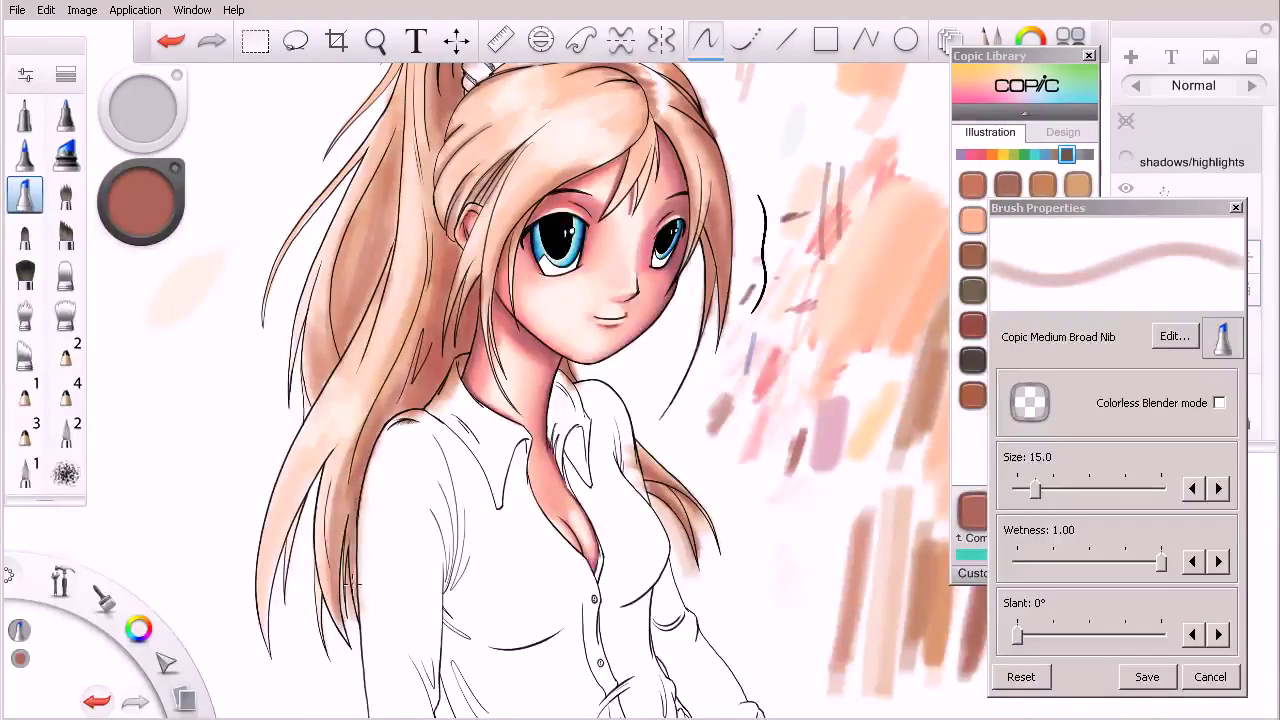
click(1219, 402)
drag(340, 527, 350, 461)
key(space)
drag(557, 235, 557, 605)
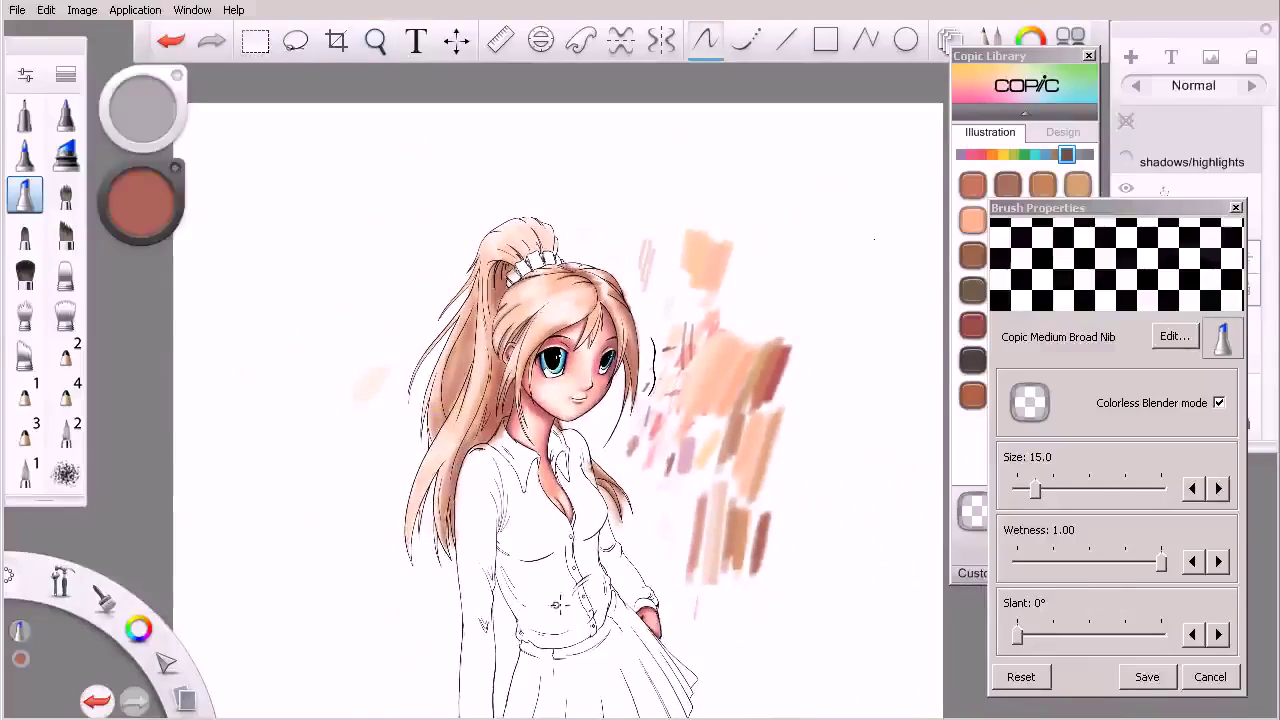
Shade the hair behind the neck with E49 Dark Bark and blend it in Colorless Blender mode.
scroll(545, 425, up, 4)
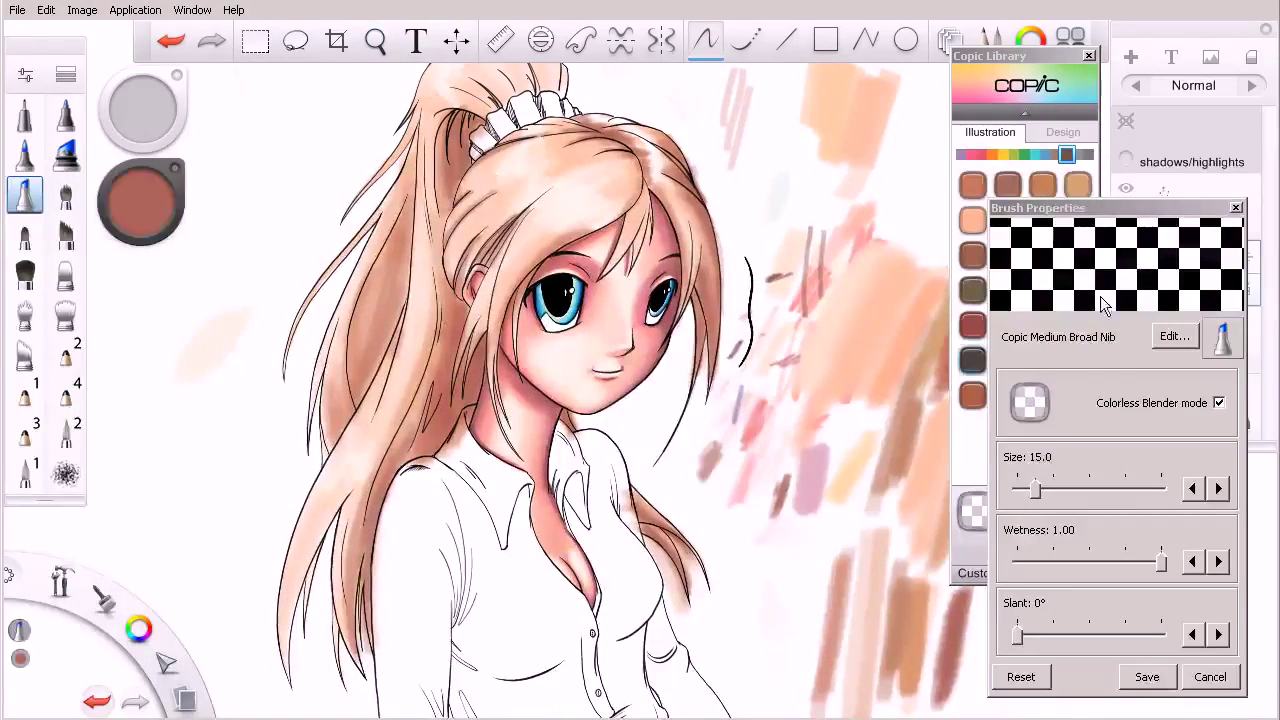
click(1028, 133)
click(972, 324)
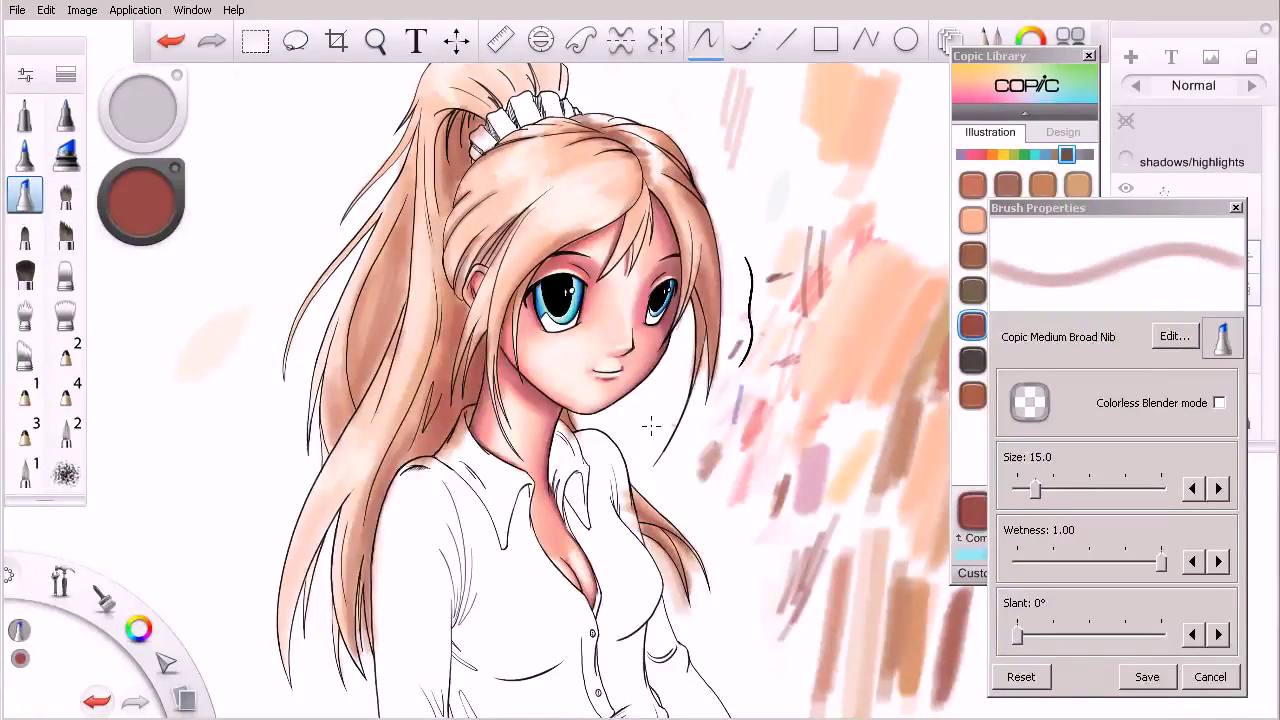
click(963, 439)
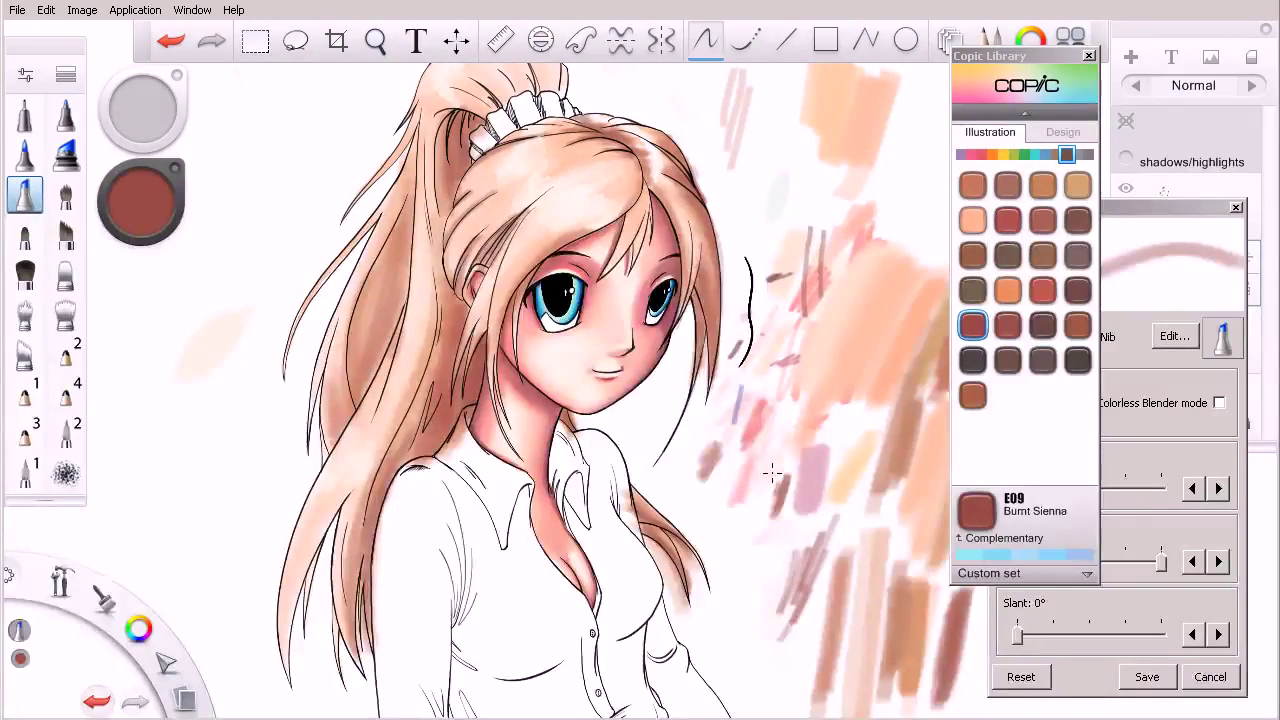
click(972, 360)
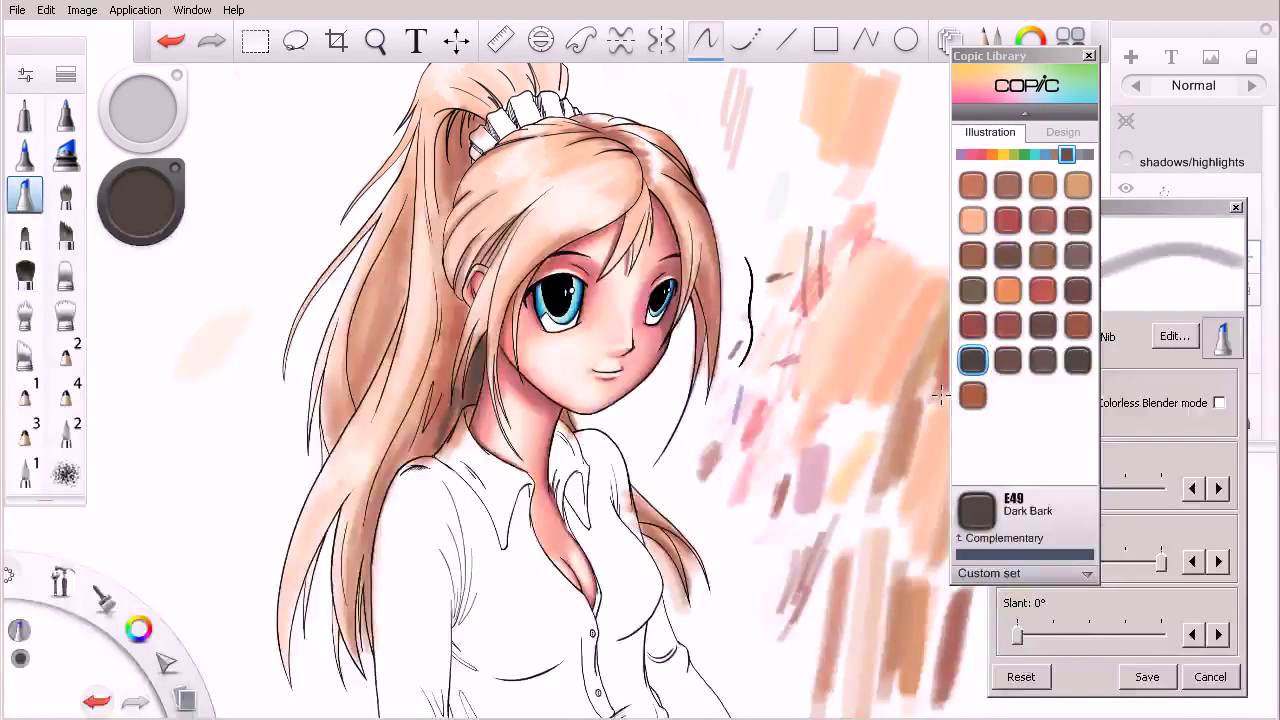
click(1159, 408)
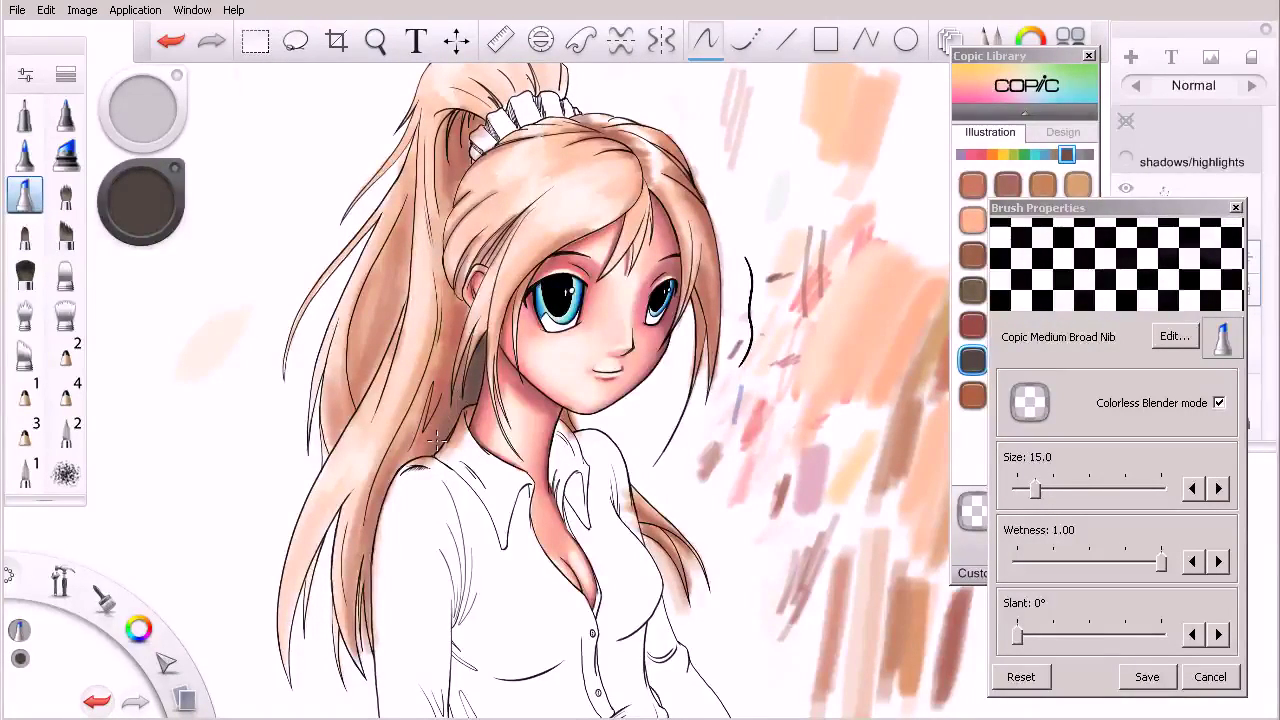
Select E09 Burnt Sienna in the Copic Library, checking the grey range and returning to the browns.
click(964, 442)
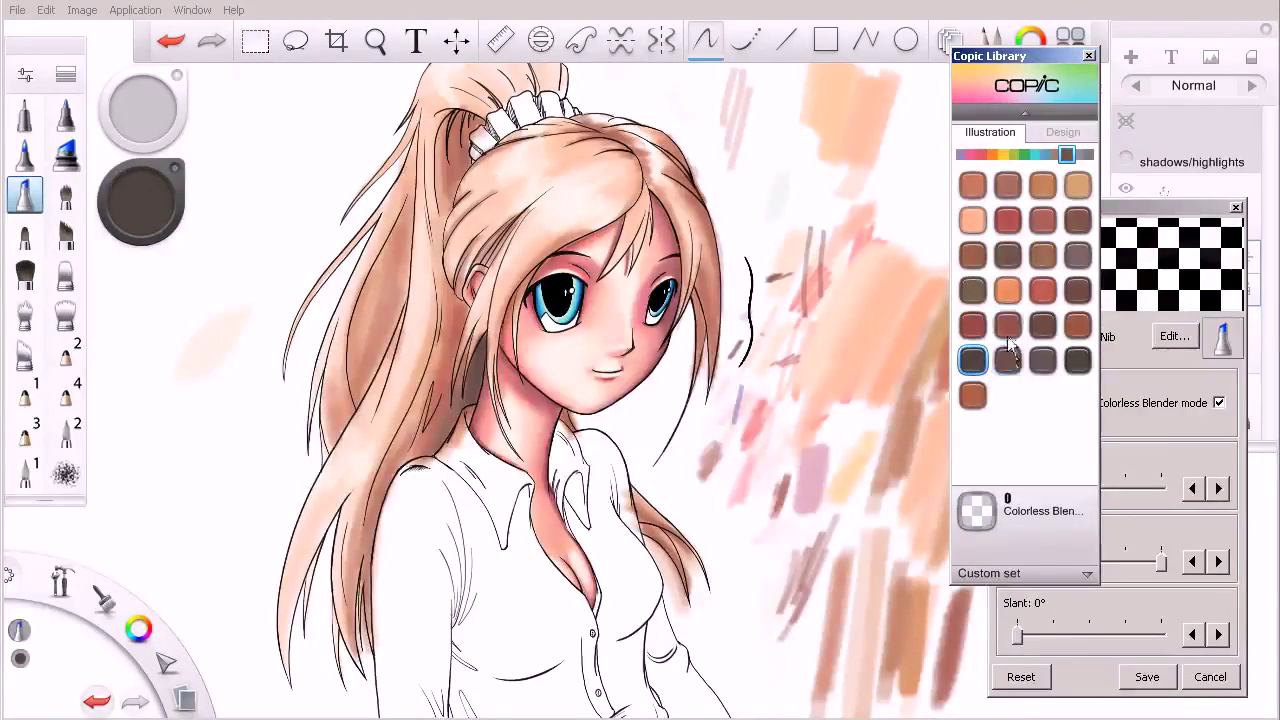
click(972, 325)
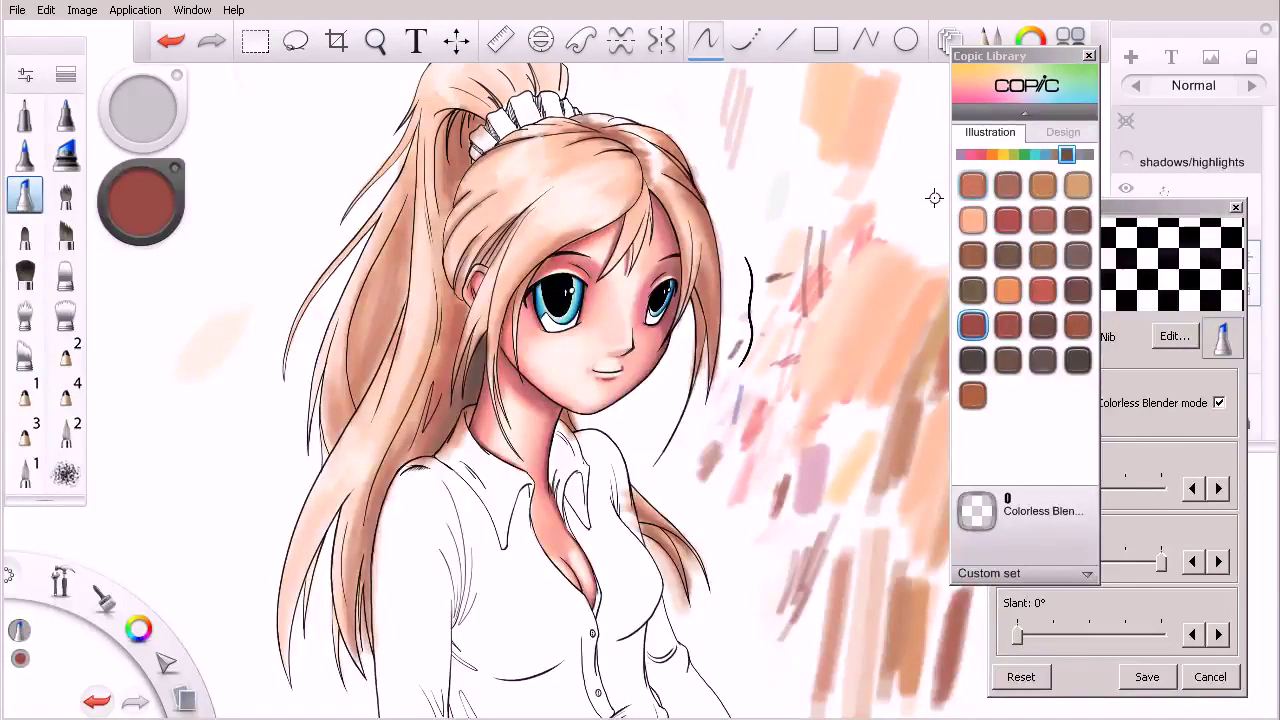
click(1075, 155)
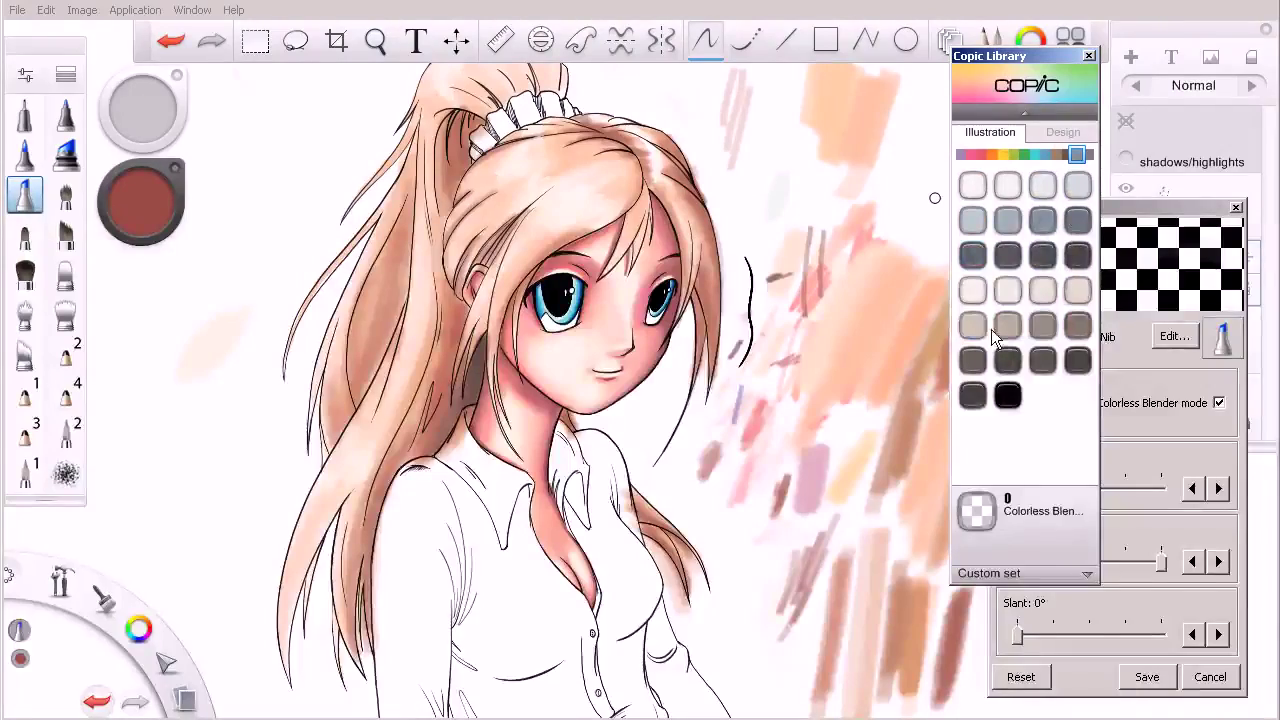
click(1066, 155)
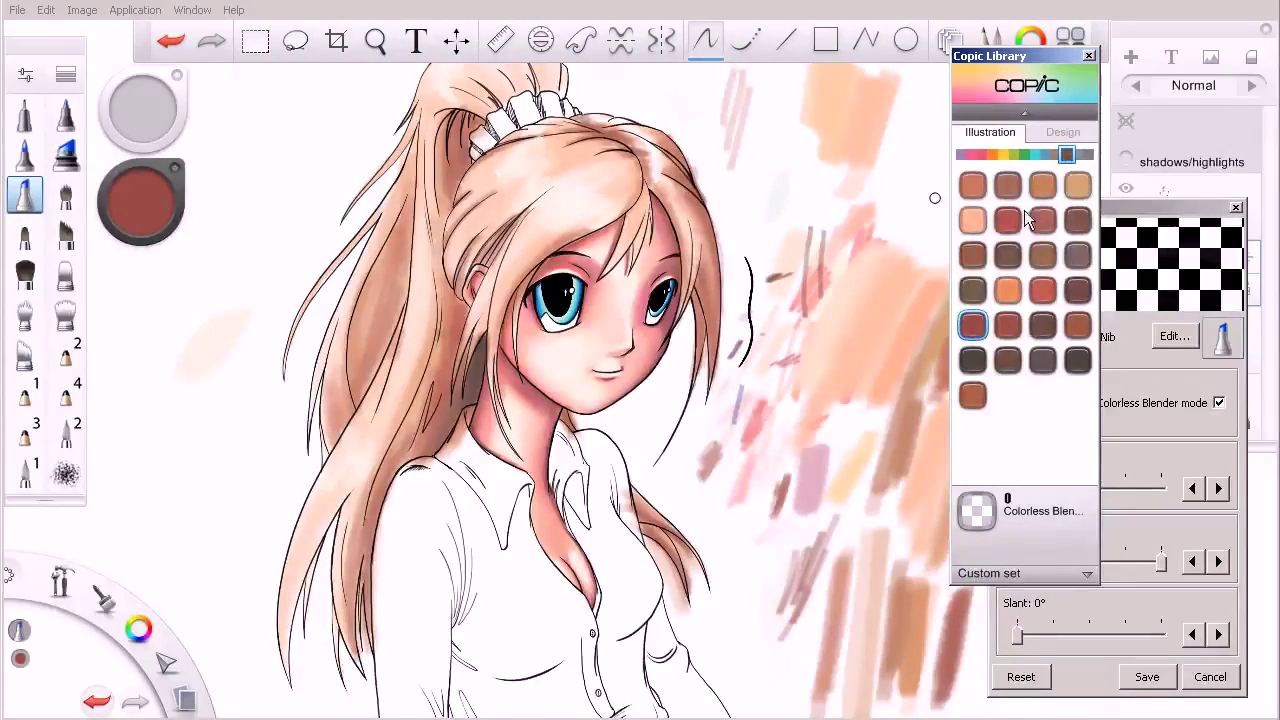
Test thin Super Brush Nib strokes beside the figure, and return to the Medium Broad Nib with Colorless Blender mode off.
key(s)
key(space)
mouse_move(688, 463)
mouse_down()
mouse_move(670, 435)
mouse_move(694, 531)
mouse_up()
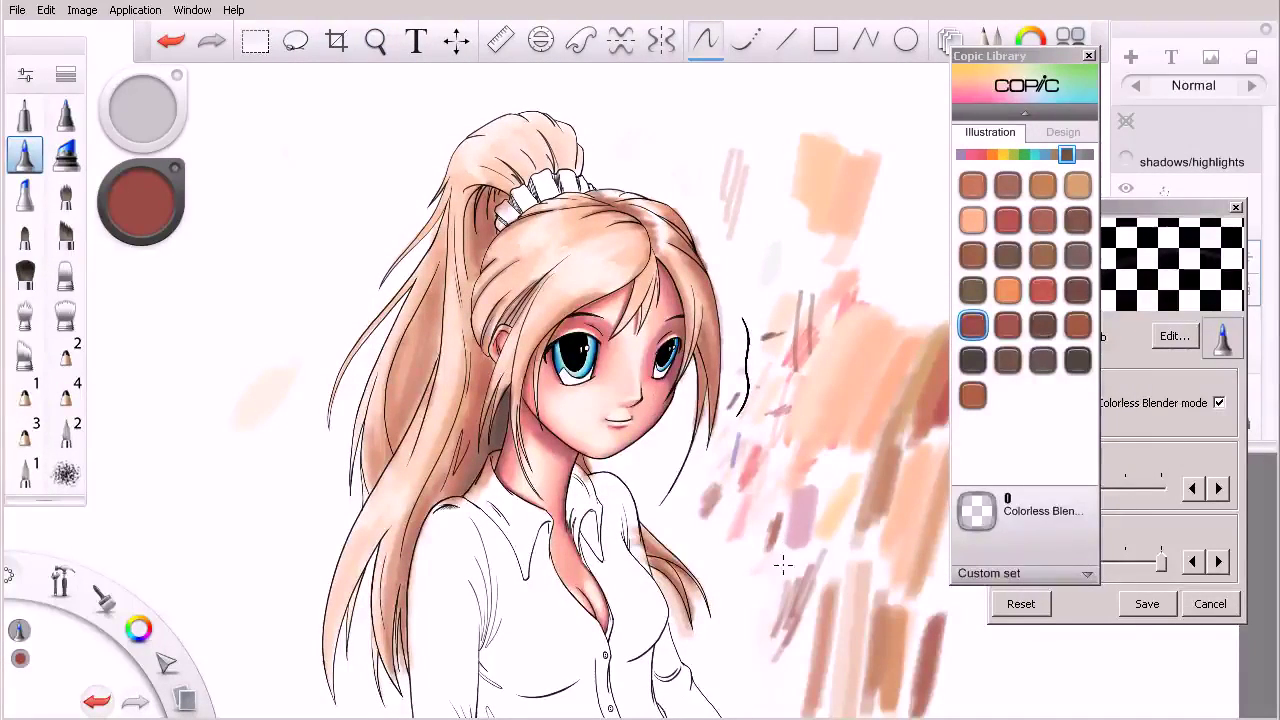
click(25, 195)
mouse_move(777, 574)
mouse_down()
mouse_move(768, 597)
mouse_move(782, 571)
mouse_up()
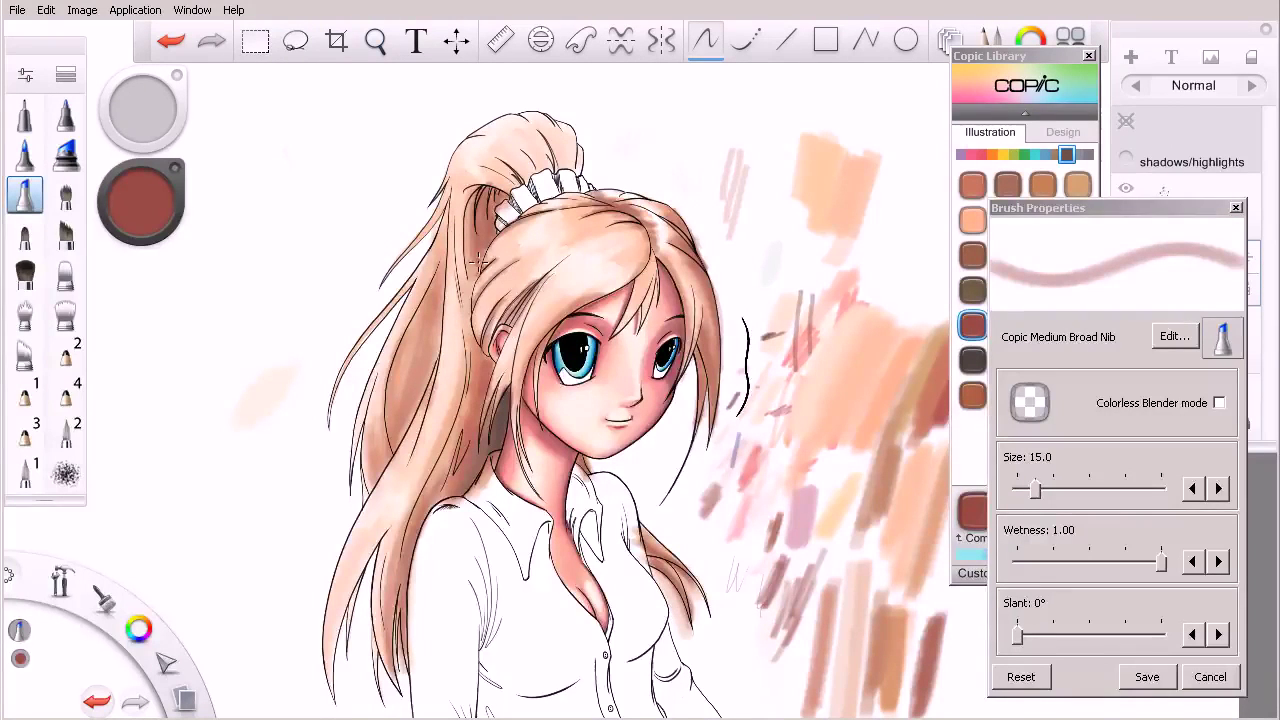
Shade the ponytail base and the strands above the hair tie with E09 Burnt Sienna, and blend them in Colorless Blender mode.
mouse_move(469, 288)
mouse_down()
mouse_move(470, 231)
mouse_move(478, 296)
mouse_move(466, 195)
mouse_move(470, 325)
mouse_move(482, 178)
mouse_up()
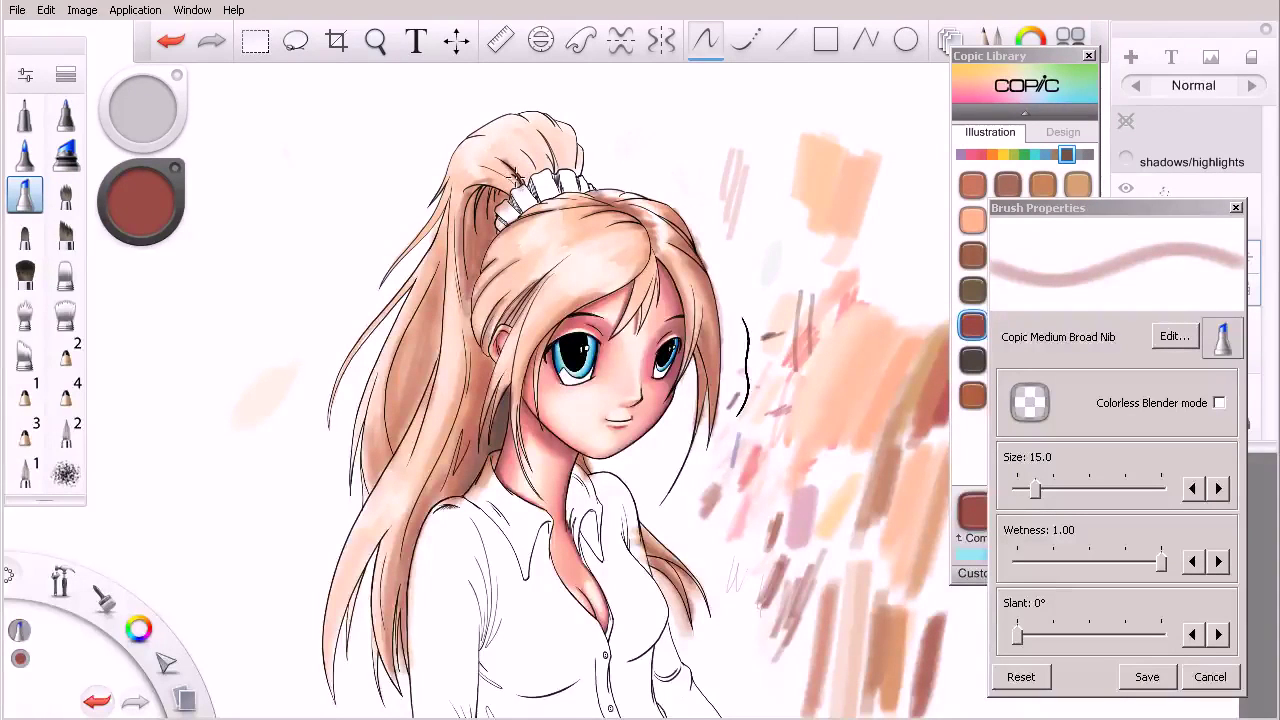
drag(551, 157, 537, 121)
click(1219, 402)
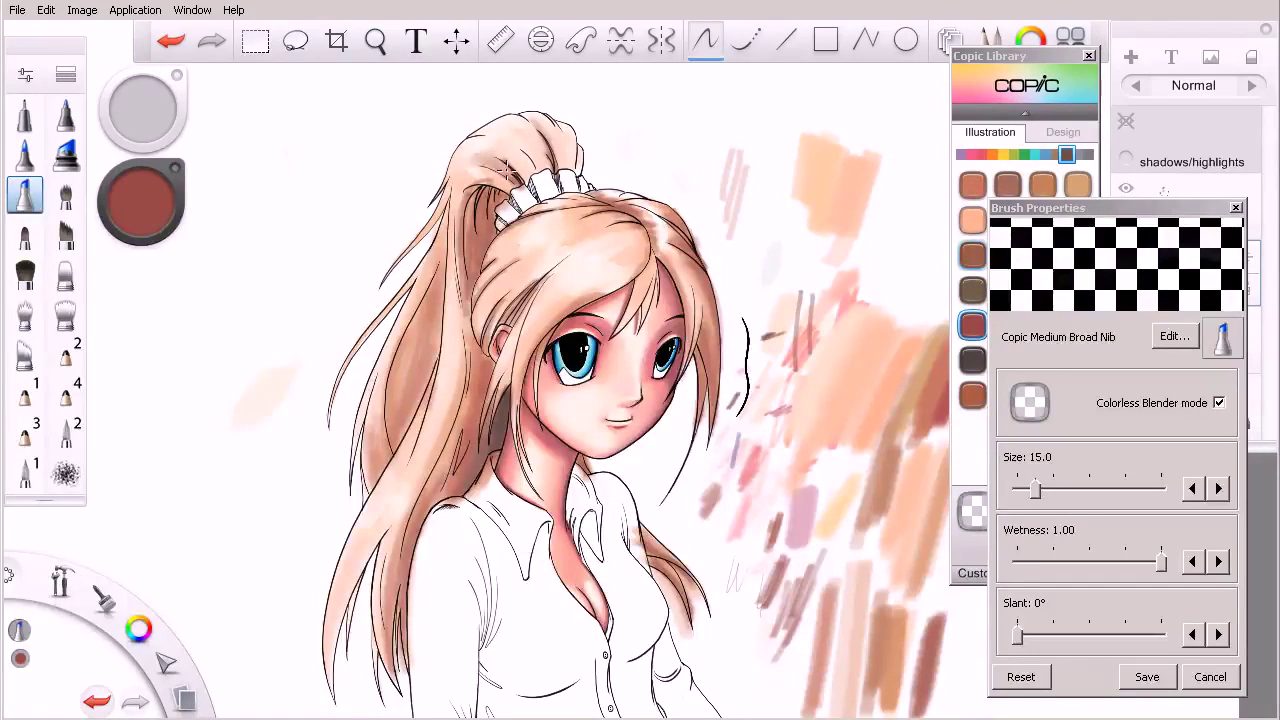
Deepen the far edge and top of the ponytail with E09 Burnt Sienna using the Medium Broad Nib, blending each pass in Colorless Blender mode.
click(1154, 408)
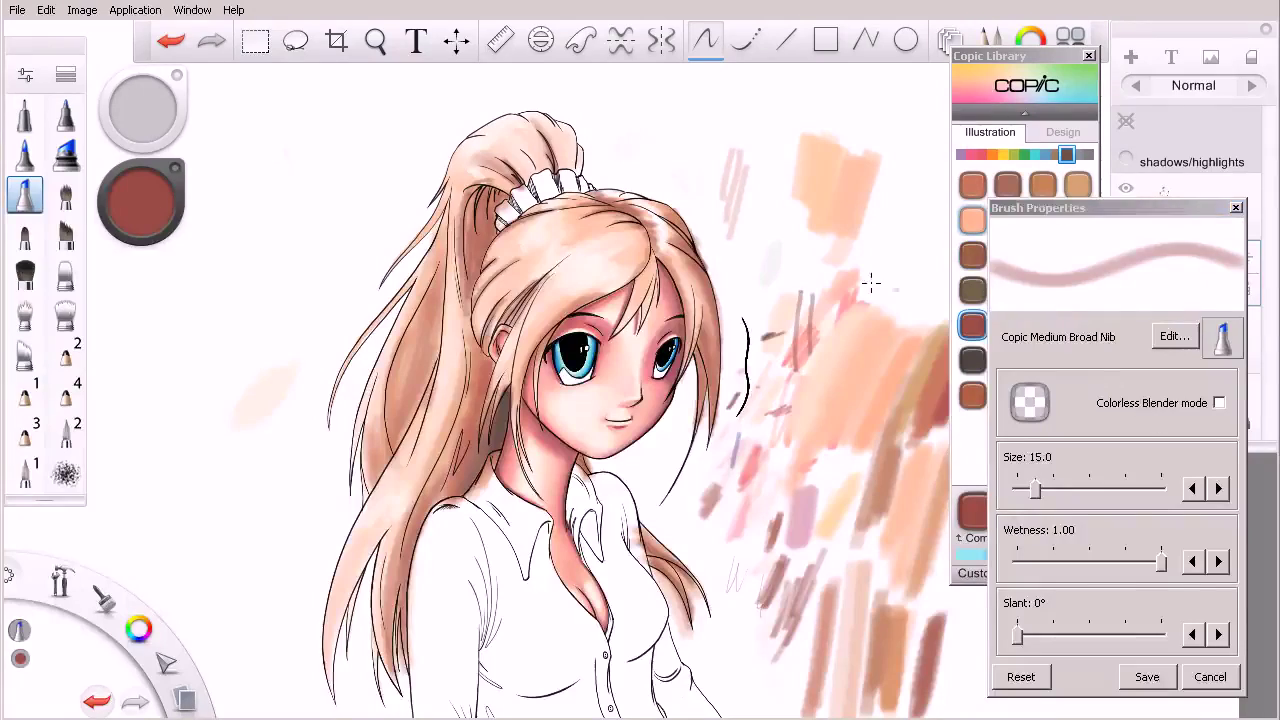
click(25, 156)
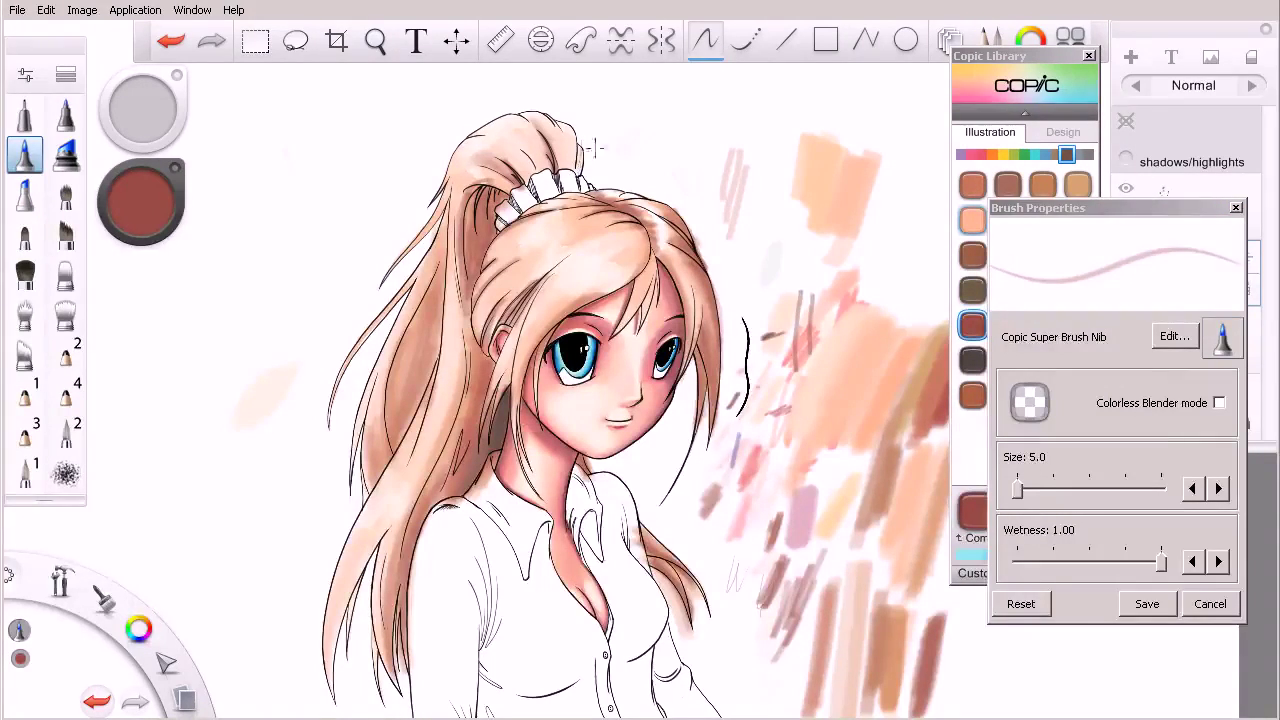
key(b)
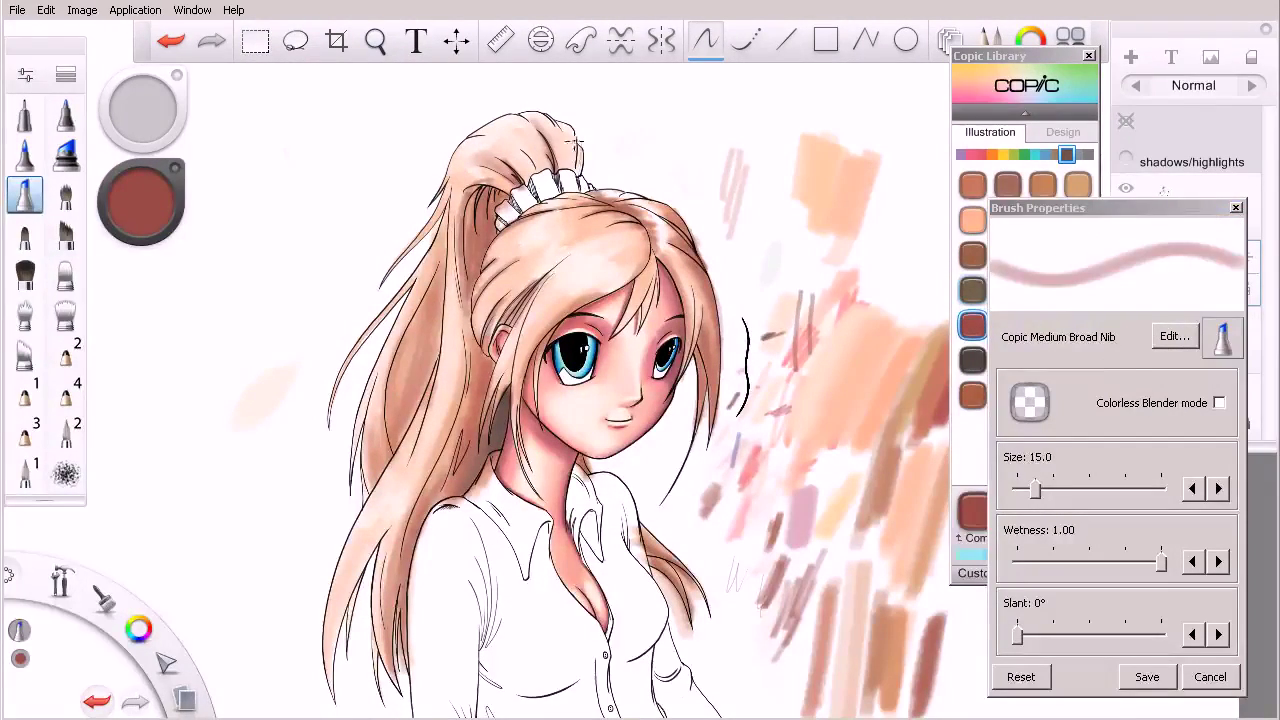
drag(580, 150, 577, 162)
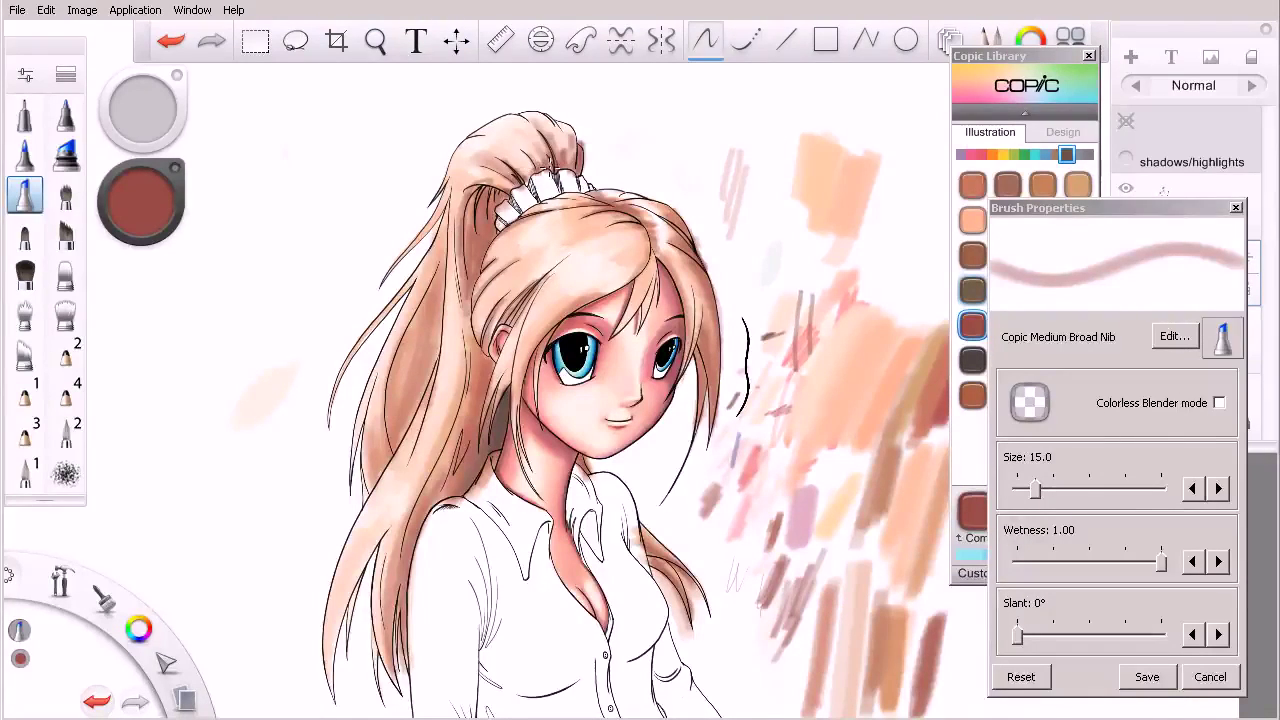
click(1150, 404)
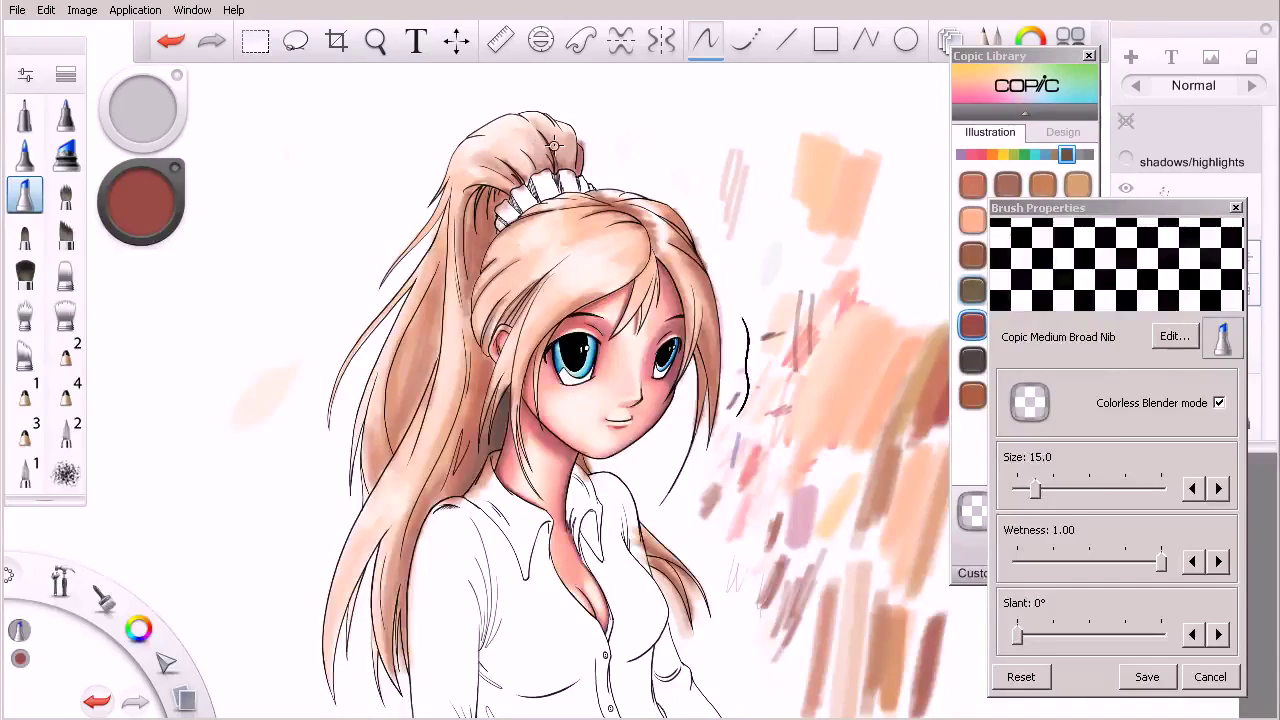
click(1219, 402)
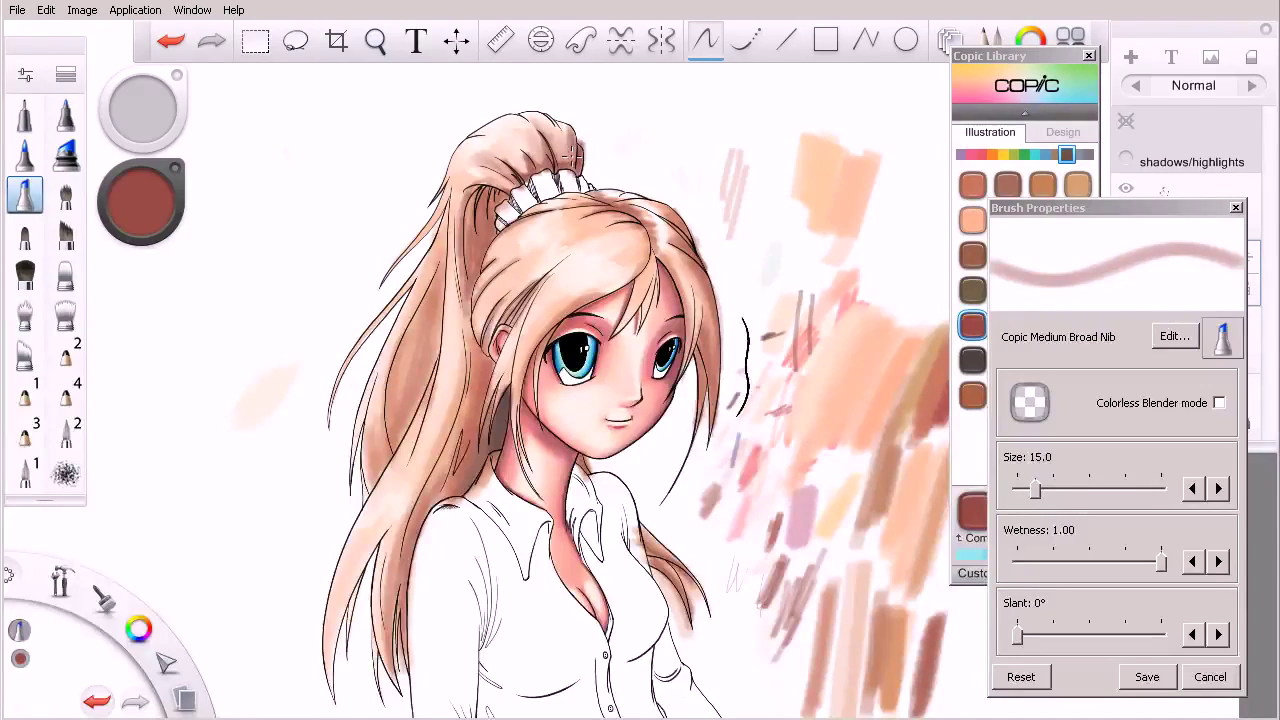
click(1219, 402)
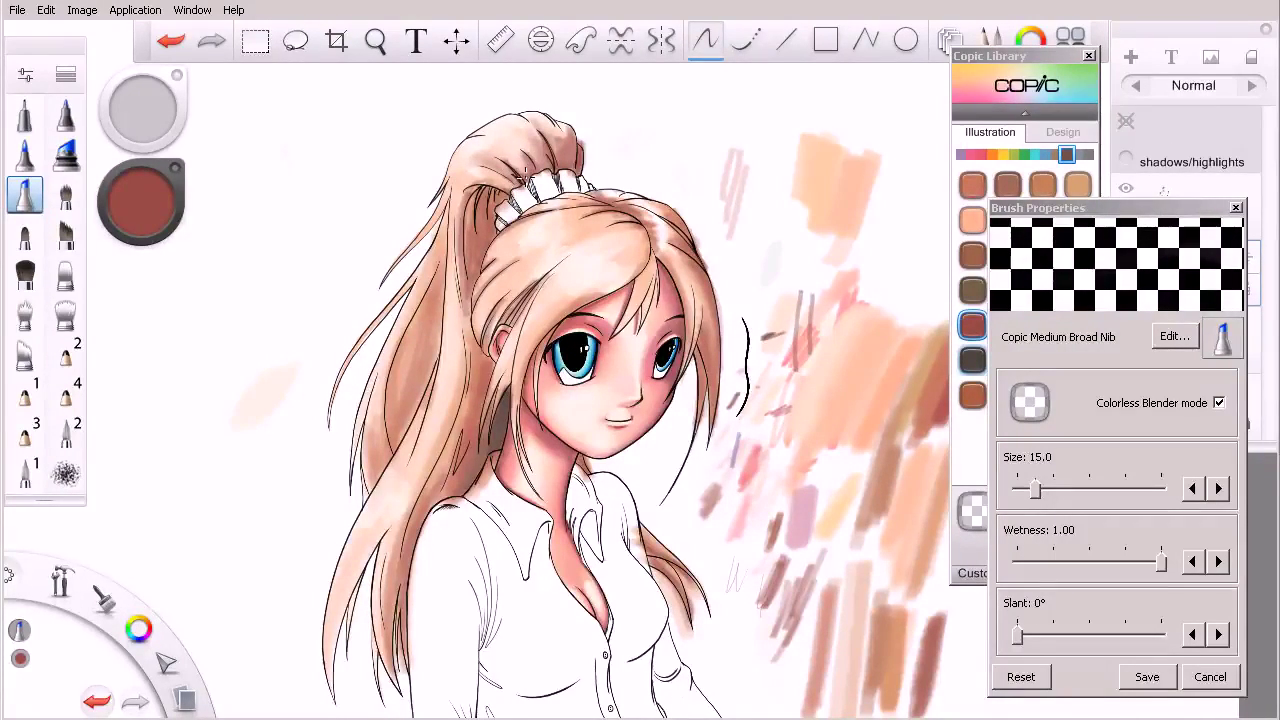
key(space)
drag(600, 320, 560, 366)
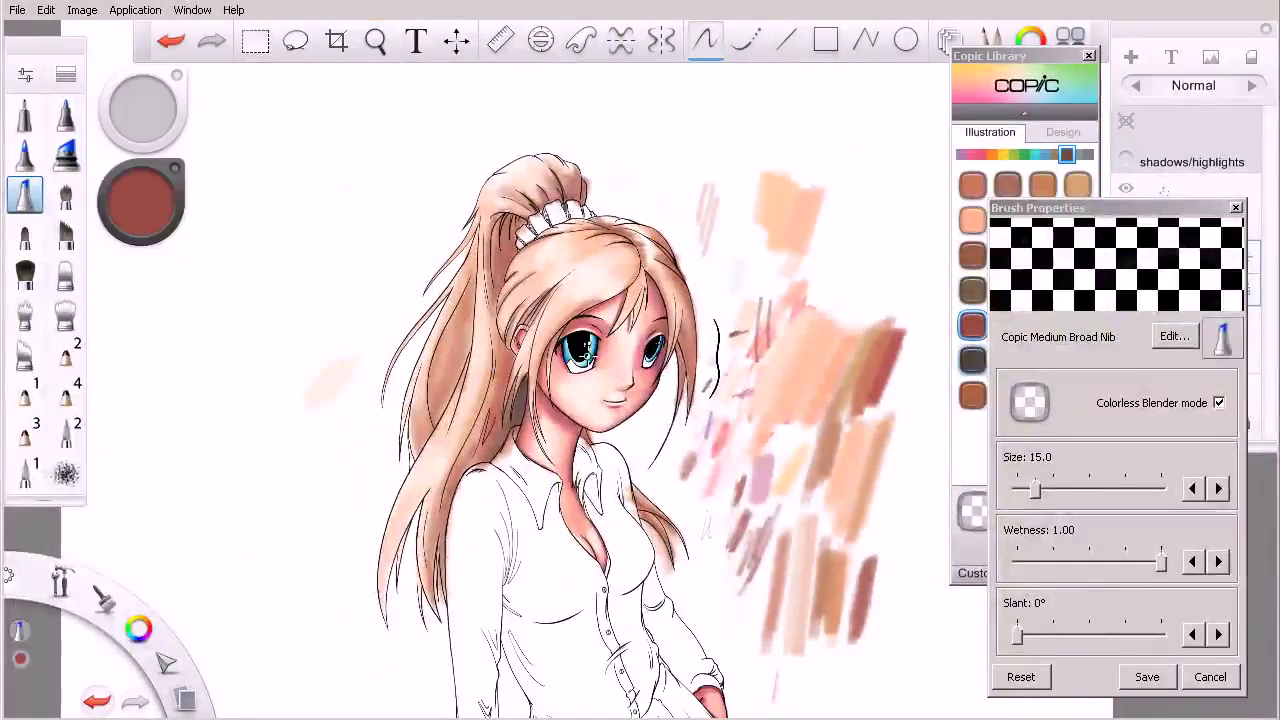
scroll(670, 355, up, 2)
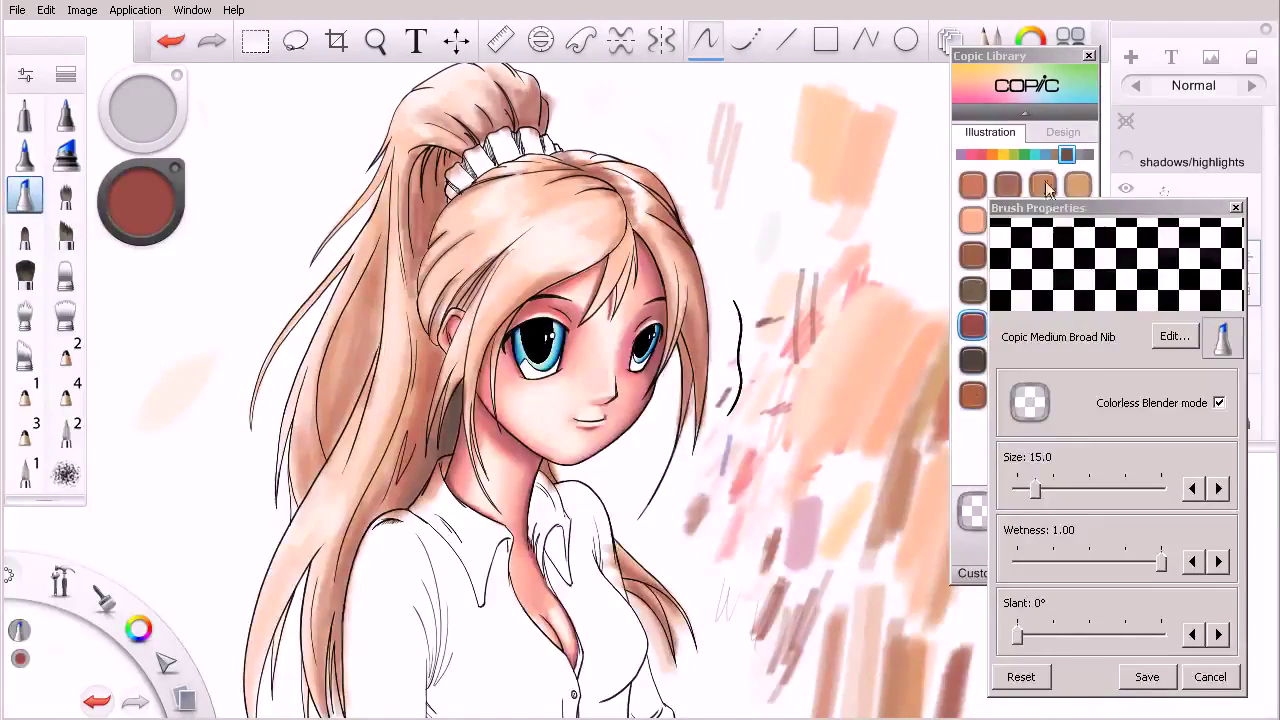
click(1010, 140)
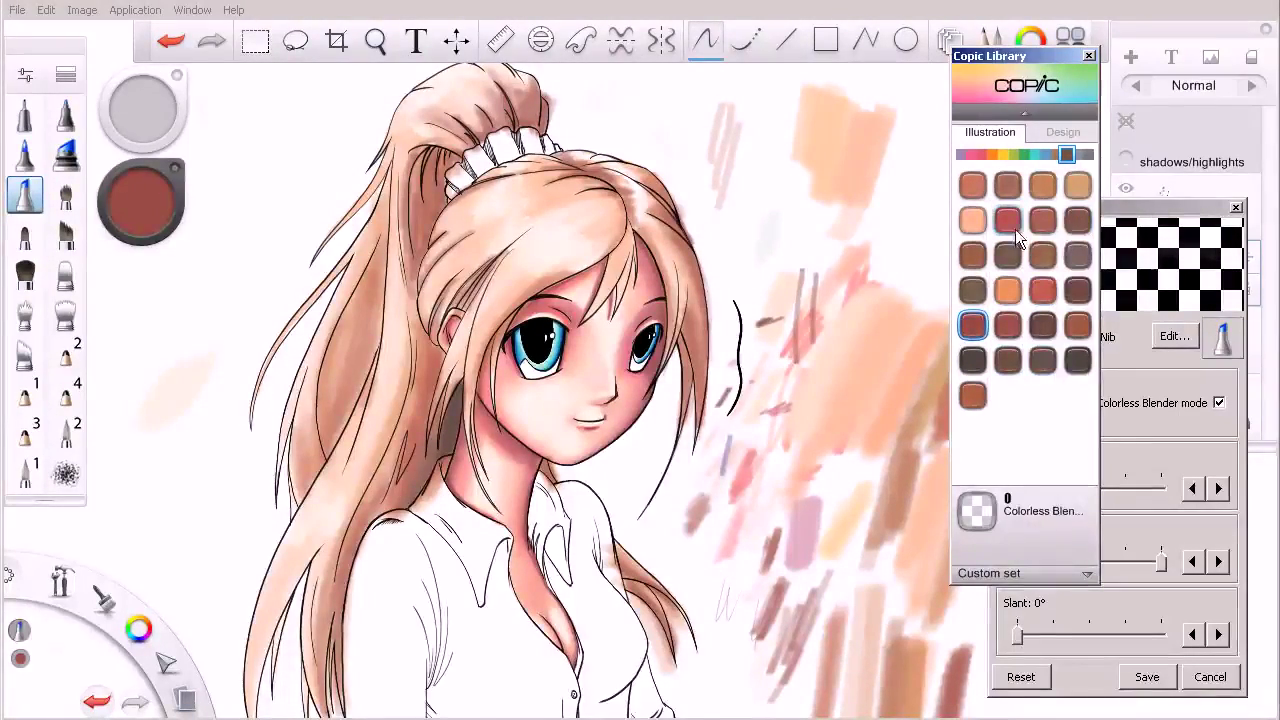
scroll(612, 450, down, 1)
drag(612, 450, 575, 470)
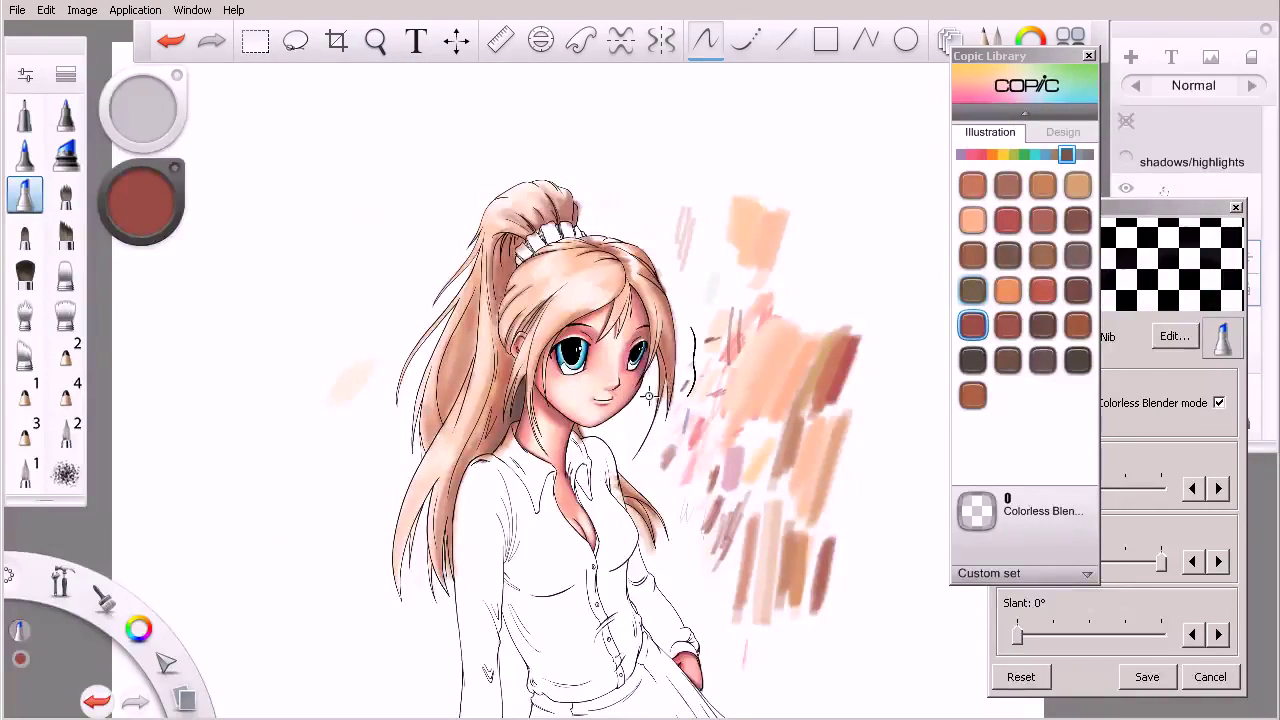
scroll(648, 415, up, 1)
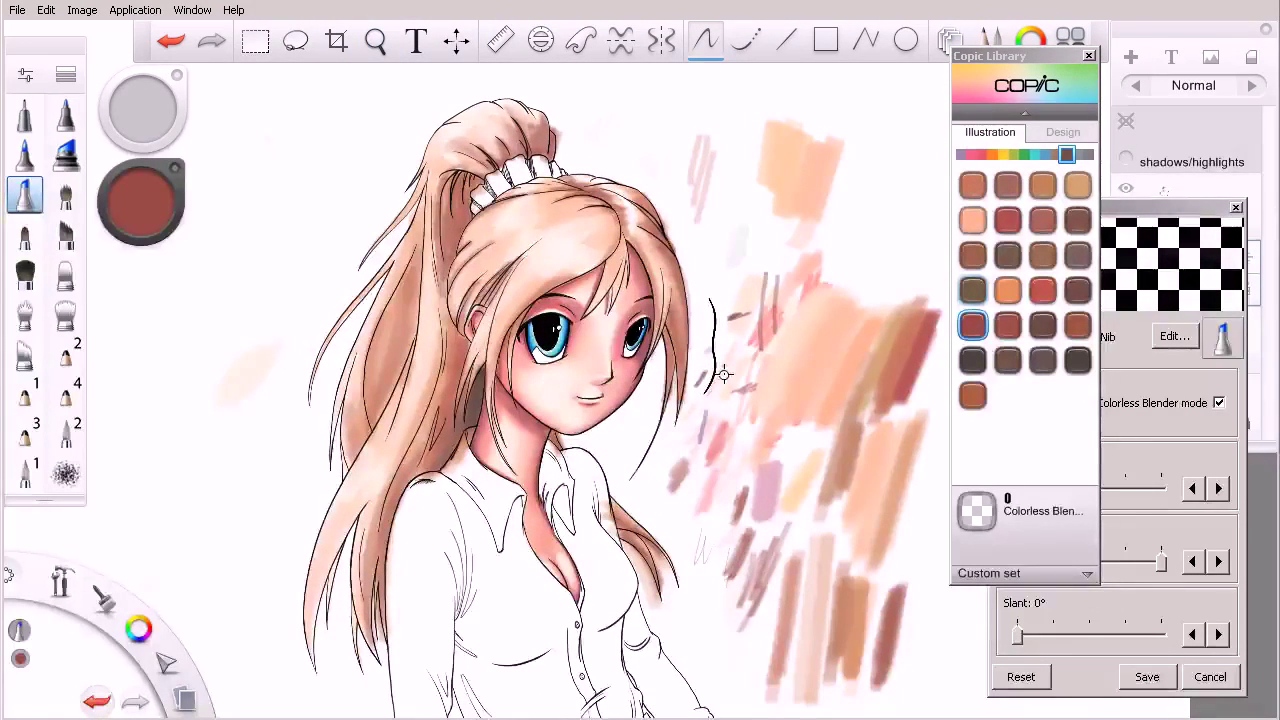